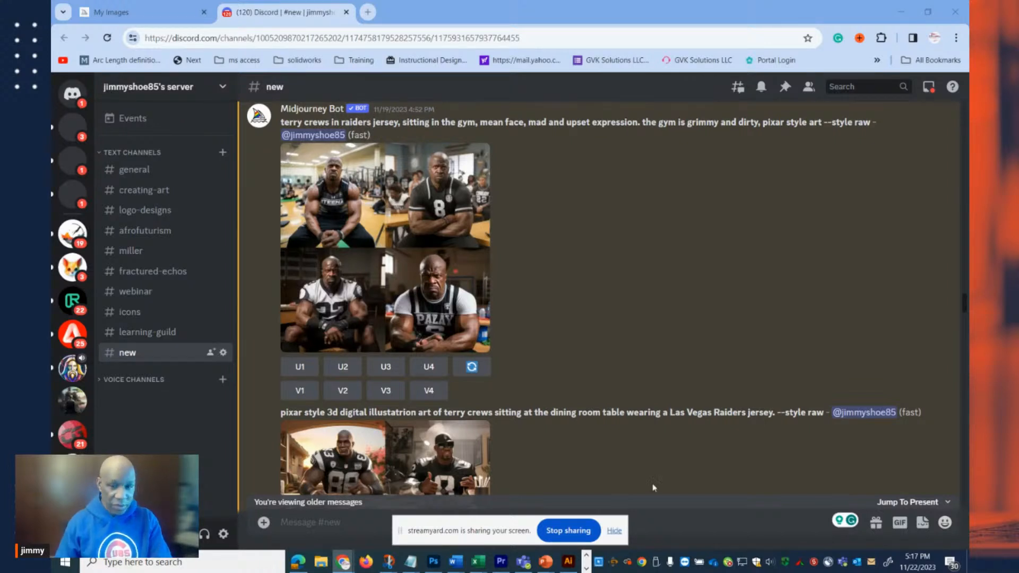
Mute the computer's sound output.
click(769, 567)
click(774, 533)
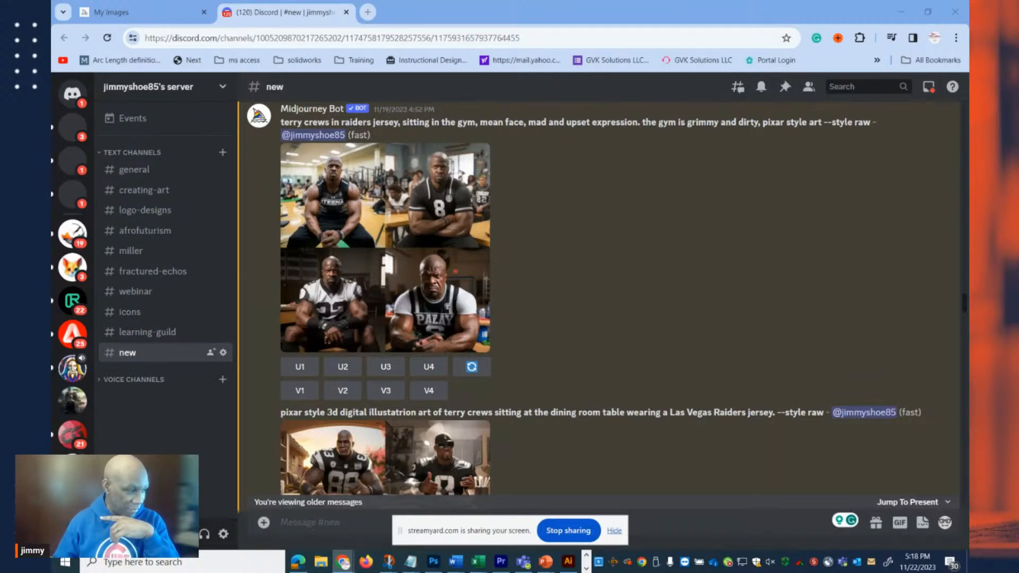
Open the Downloads folder in File Explorer, browse its image files, and move the window off the shared display.
key(super+e)
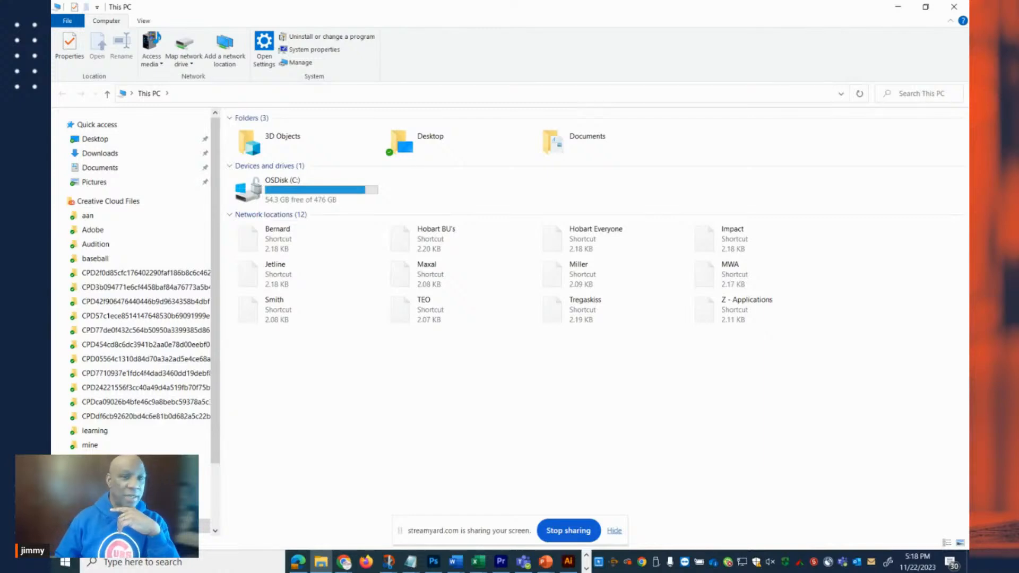
click(113, 171)
click(106, 154)
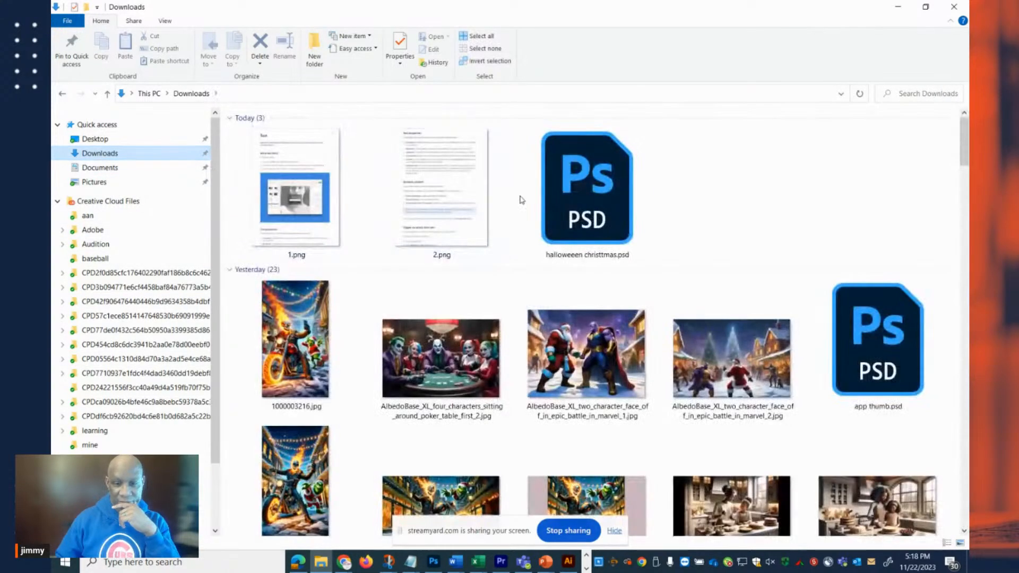
scroll(589, 286, down, 8)
scroll(590, 289, down, 2)
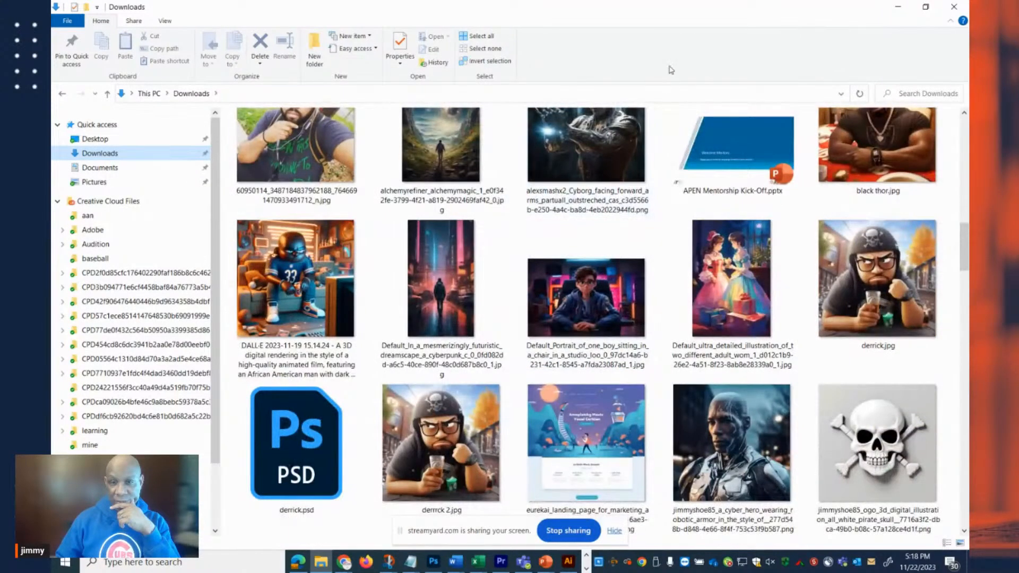
drag(681, 11, 52, 36)
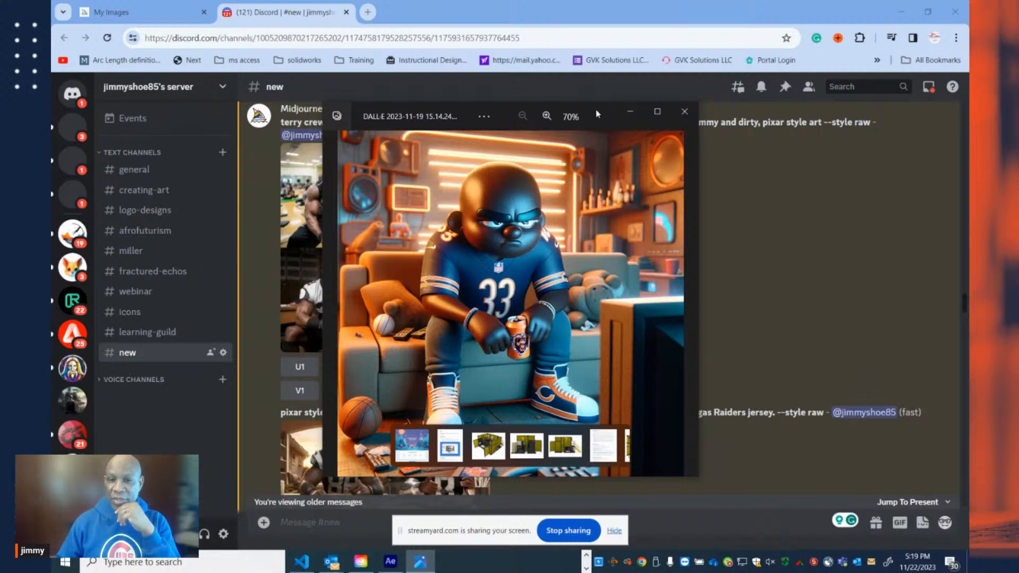
Move the image viewer with the DALL-E character in the number 33 jersey away from the browser.
drag(597, 113, 589, 110)
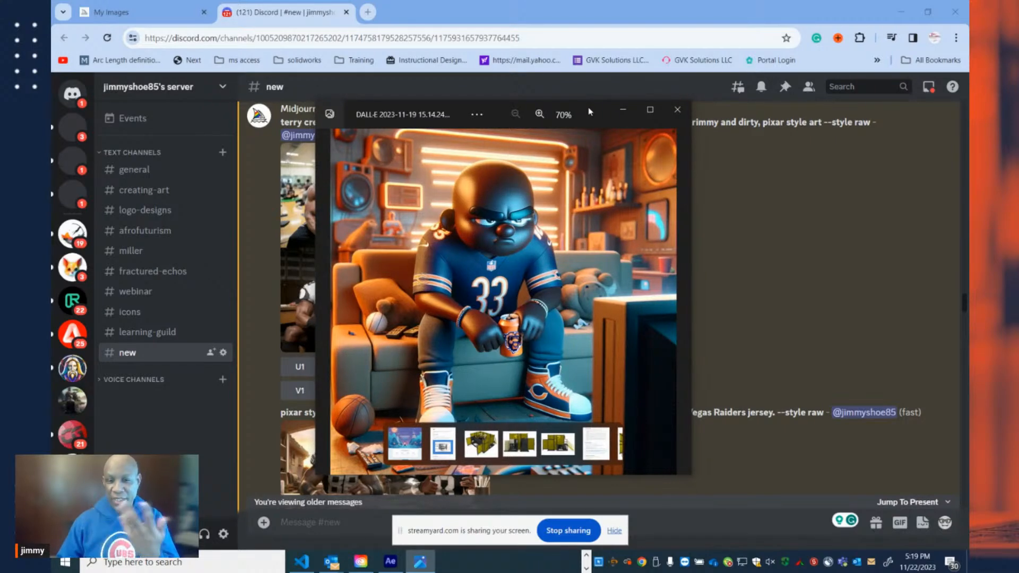
drag(589, 111, 53, 114)
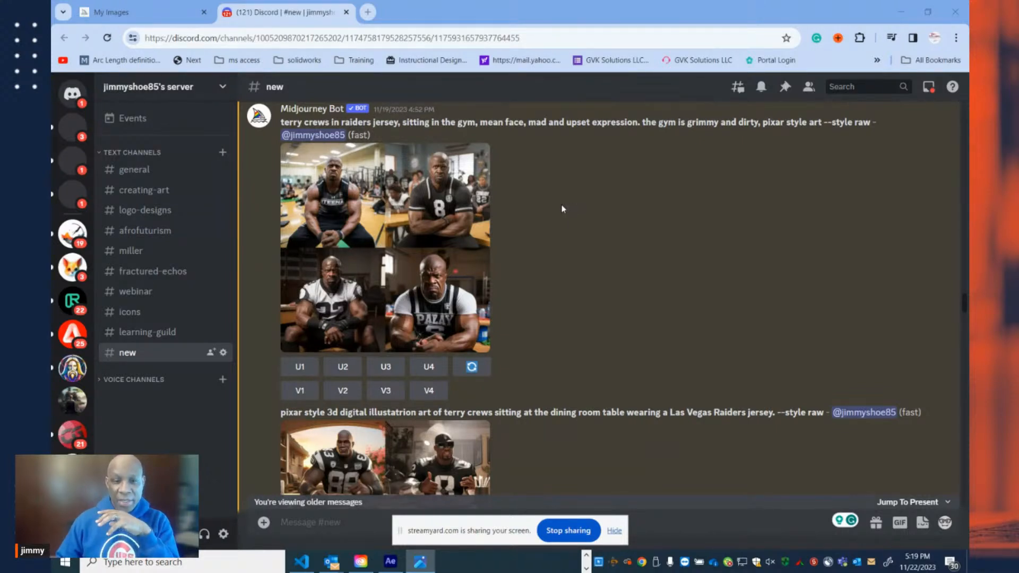
View the "pixar style 3d digital" Raiders dining room image grid at full size in the browser, and return to the channel.
scroll(556, 204, down, 1)
scroll(298, 178, up, 2)
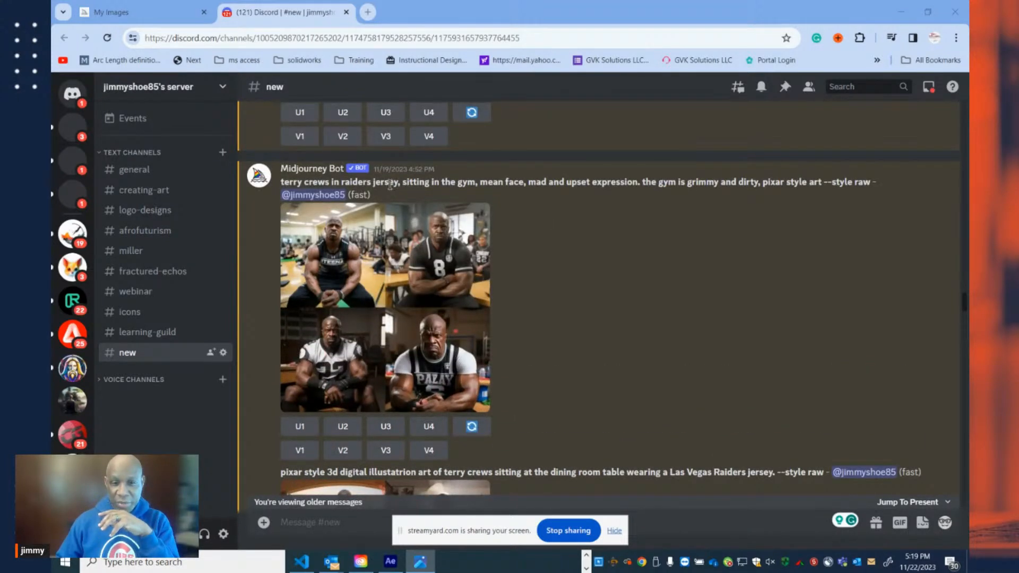
scroll(486, 213, down, 1)
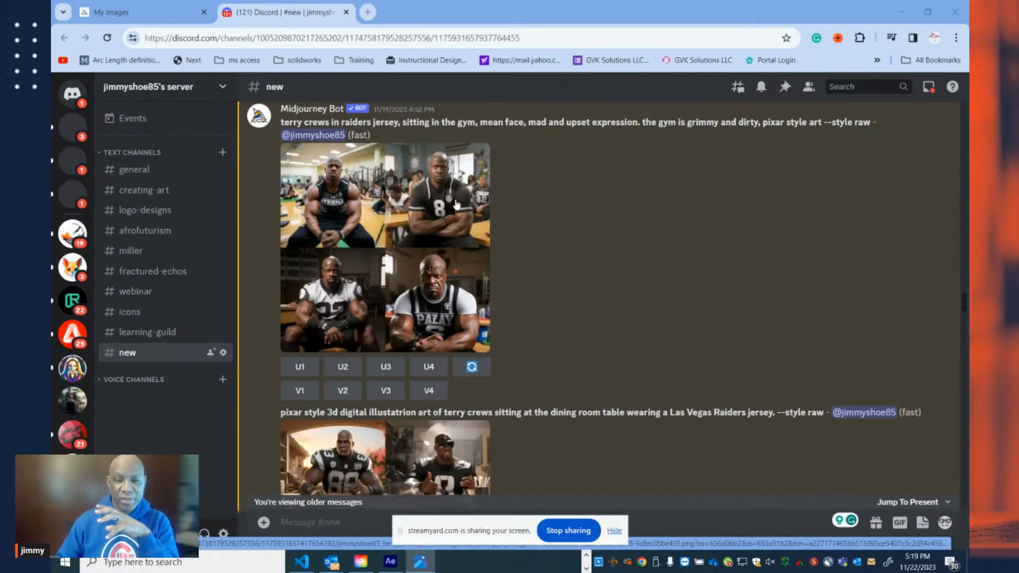
scroll(472, 202, down, 4)
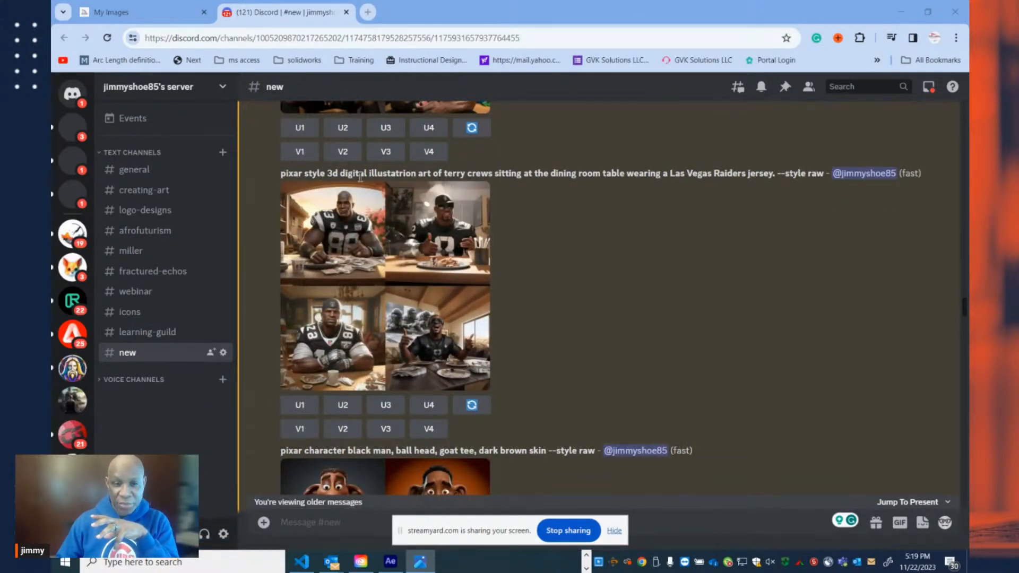
click(398, 241)
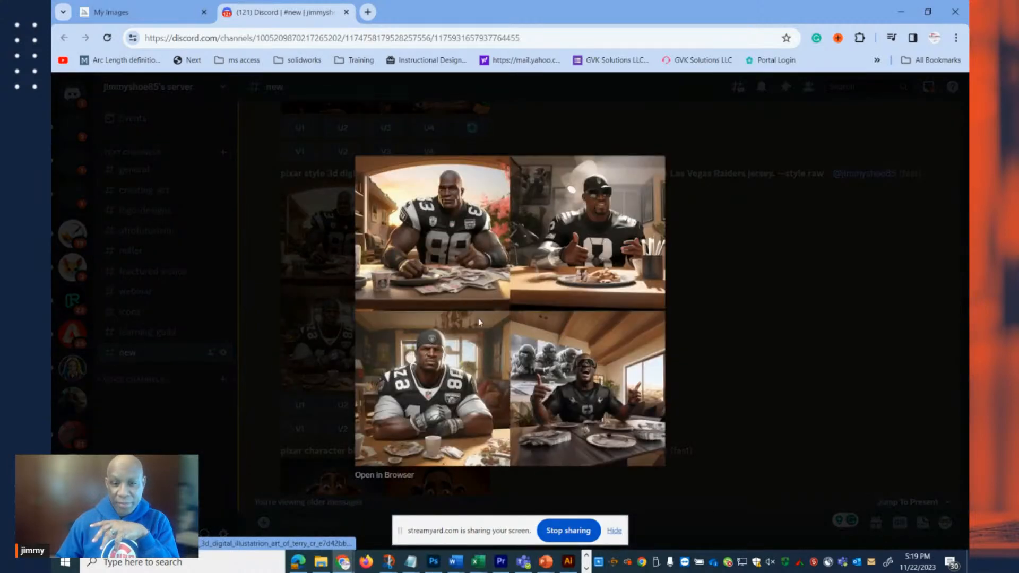
click(396, 475)
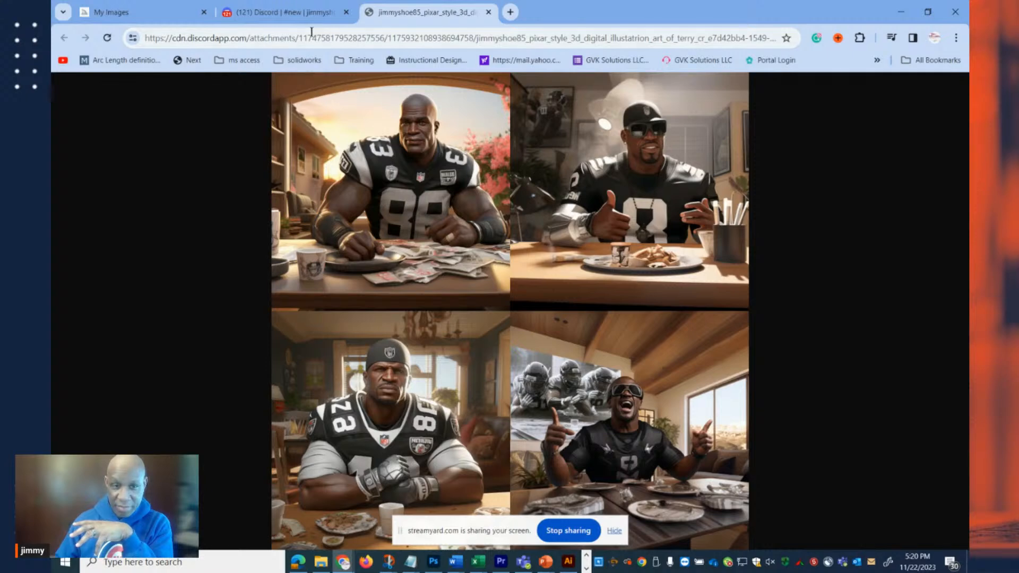
click(313, 12)
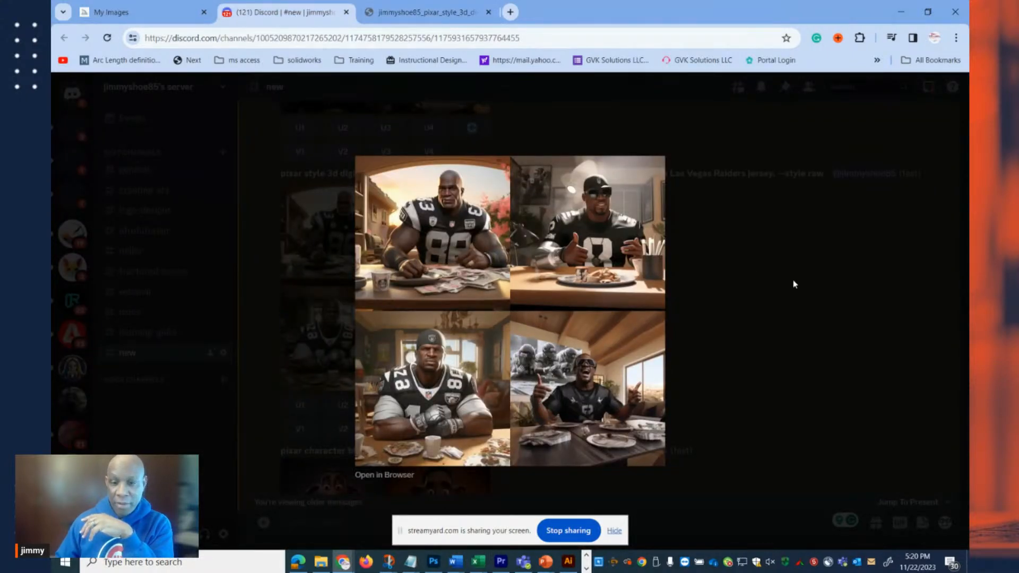
click(792, 279)
Examine the goatee "pixar character" results and preview the enlarged "pixar character 3d" Terry Crews dining table grid, and close the preview.
scroll(682, 282, down, 5)
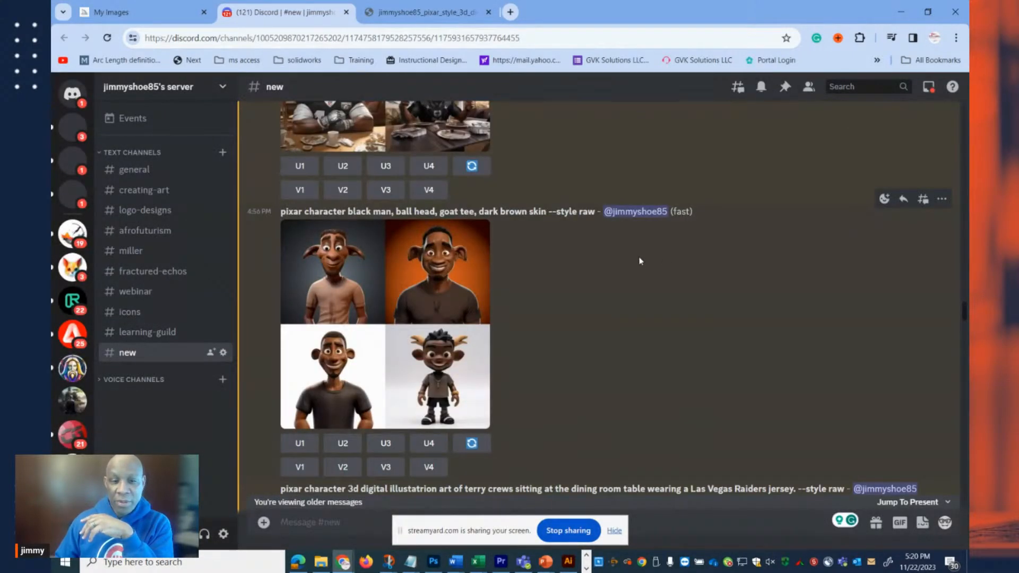
scroll(639, 261, down, 1)
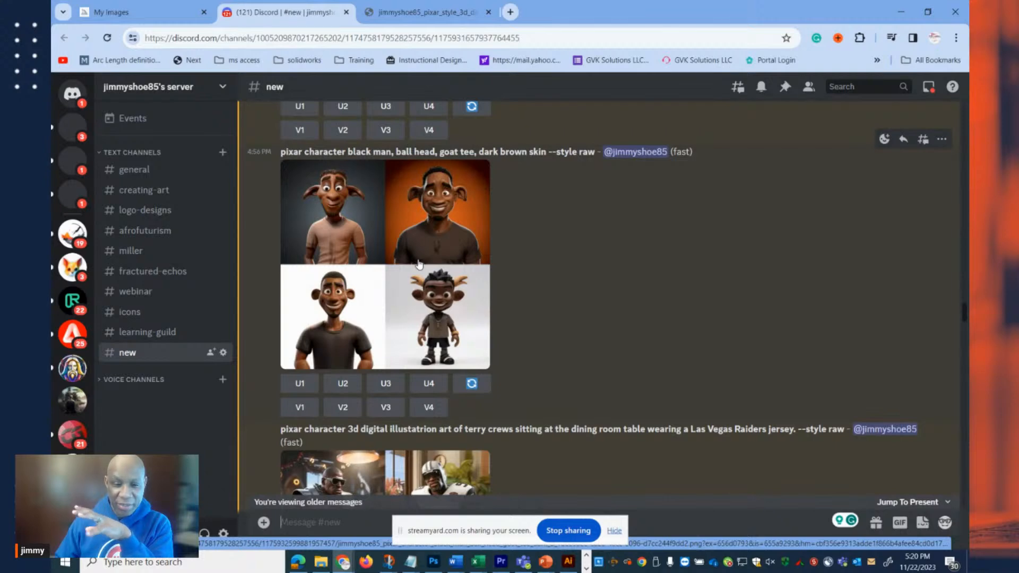
scroll(427, 260, down, 5)
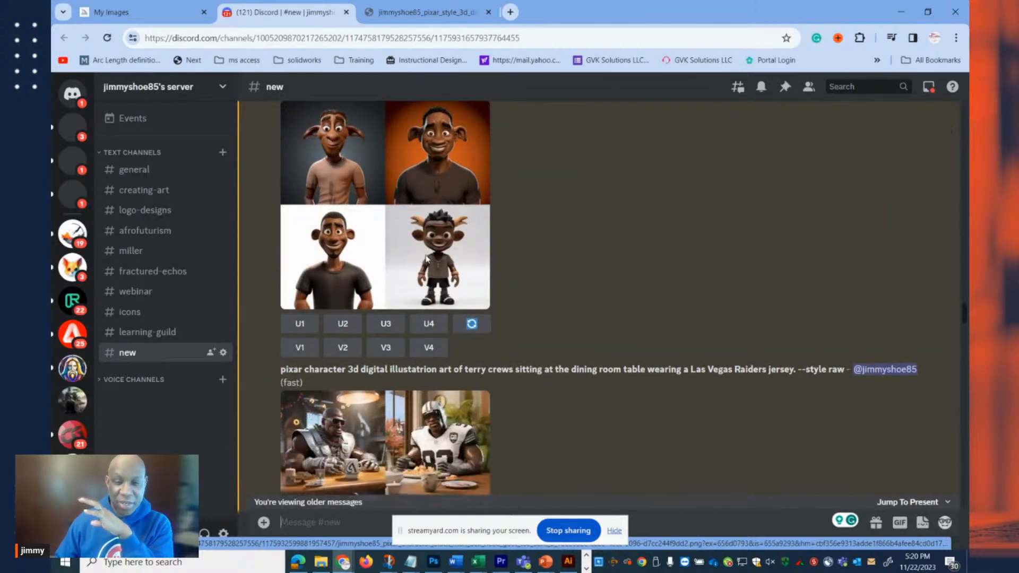
scroll(432, 243, down, 1)
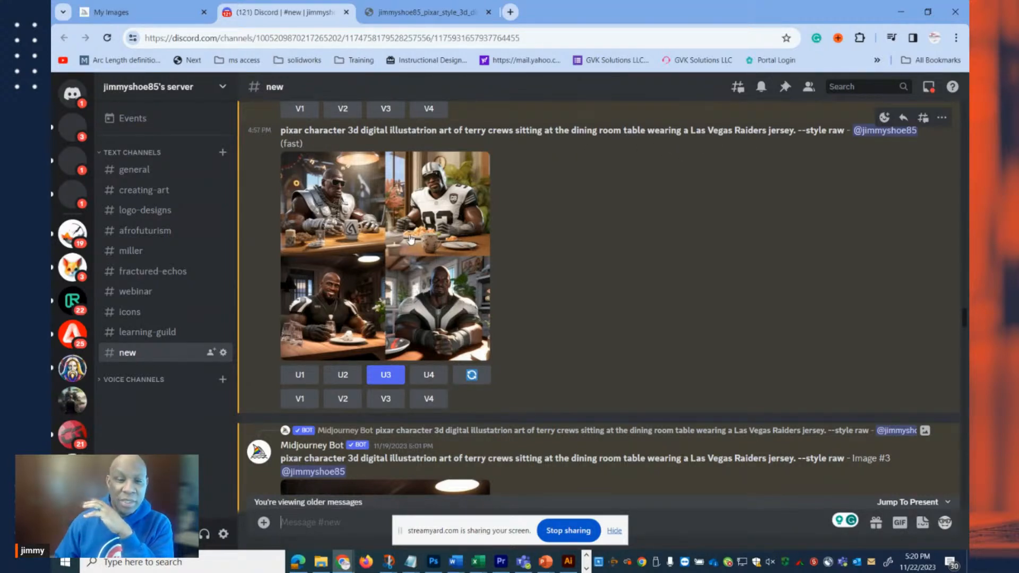
click(379, 245)
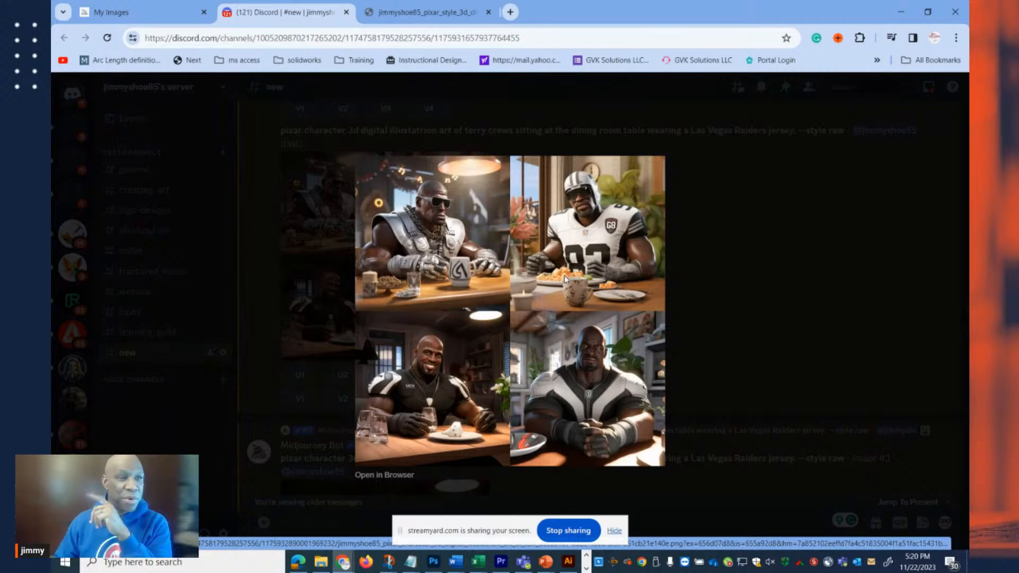
click(735, 301)
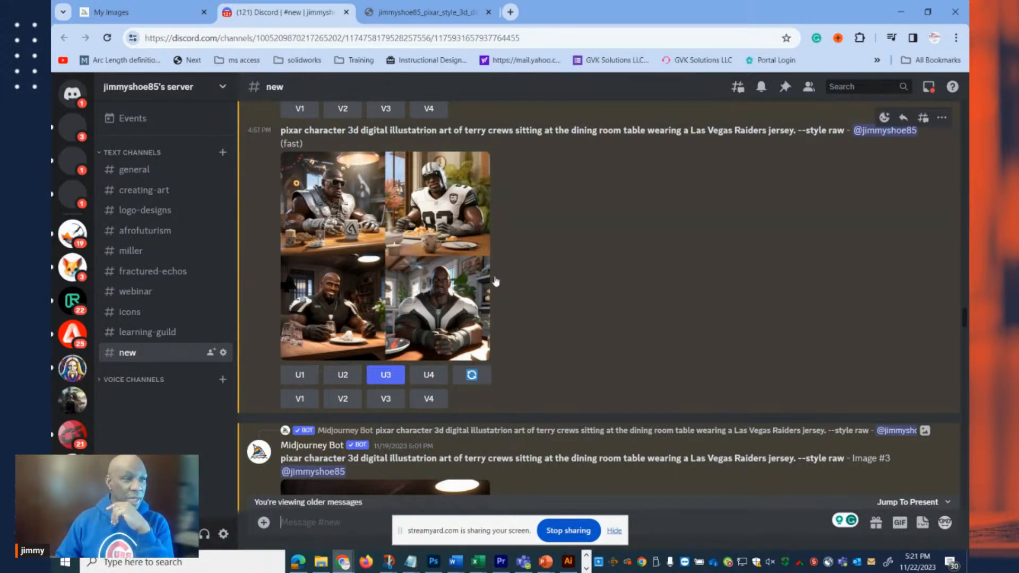
View the "disappointed expression" remix grid of Terry Crews at full size in the browser, and return to the channel.
scroll(454, 260, down, 3)
scroll(454, 260, down, 2)
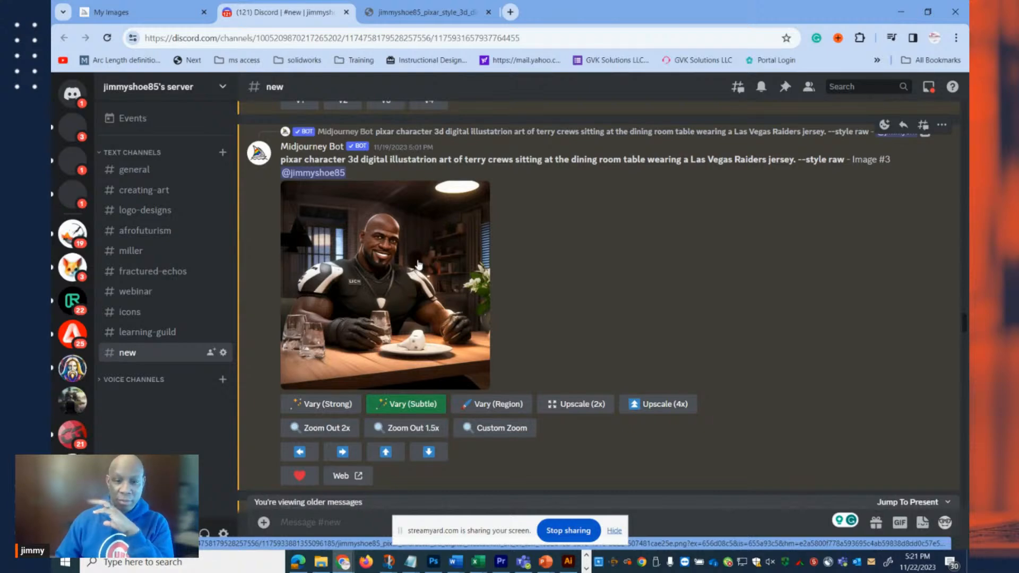
scroll(418, 264, down, 7)
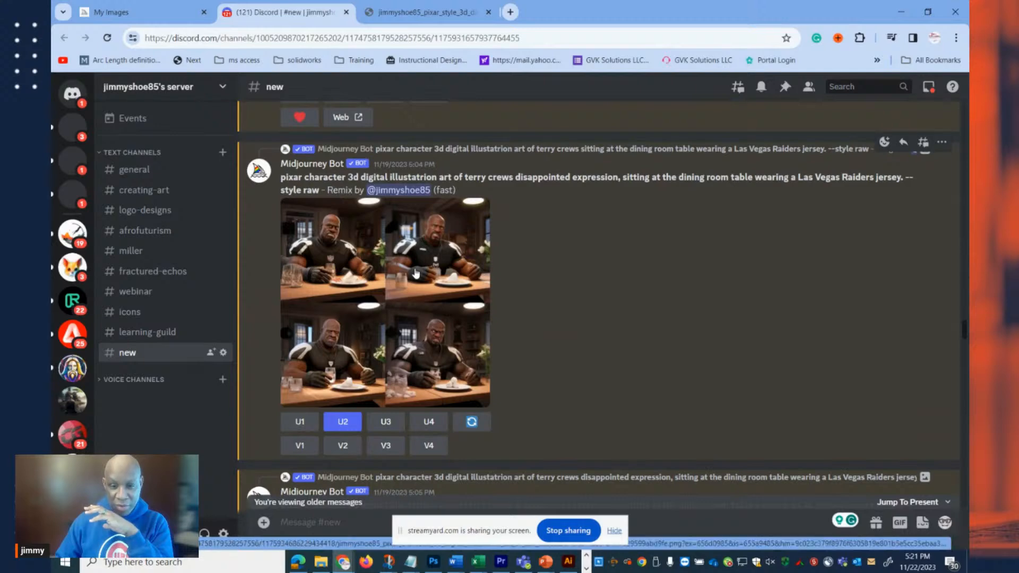
click(412, 273)
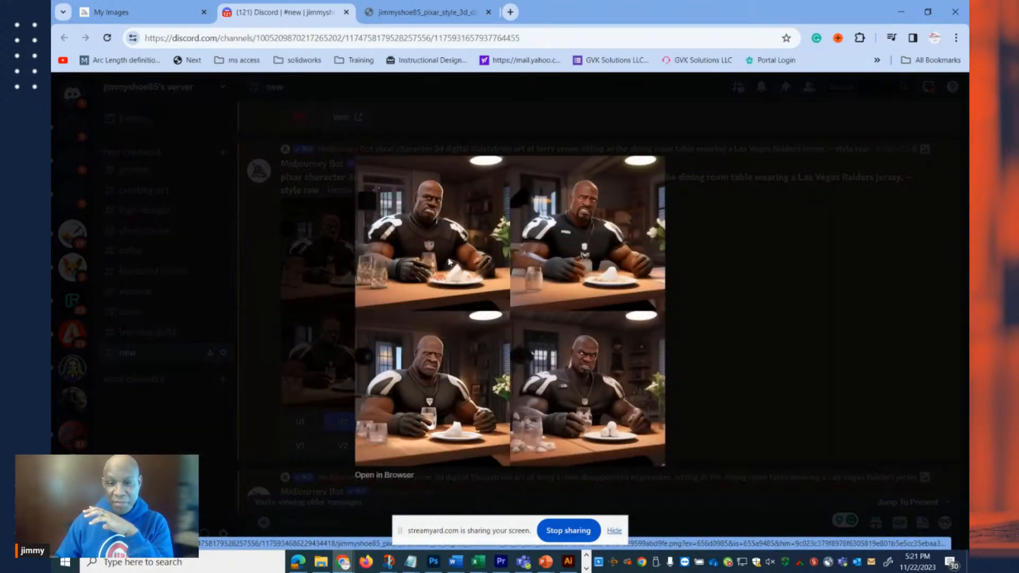
click(373, 475)
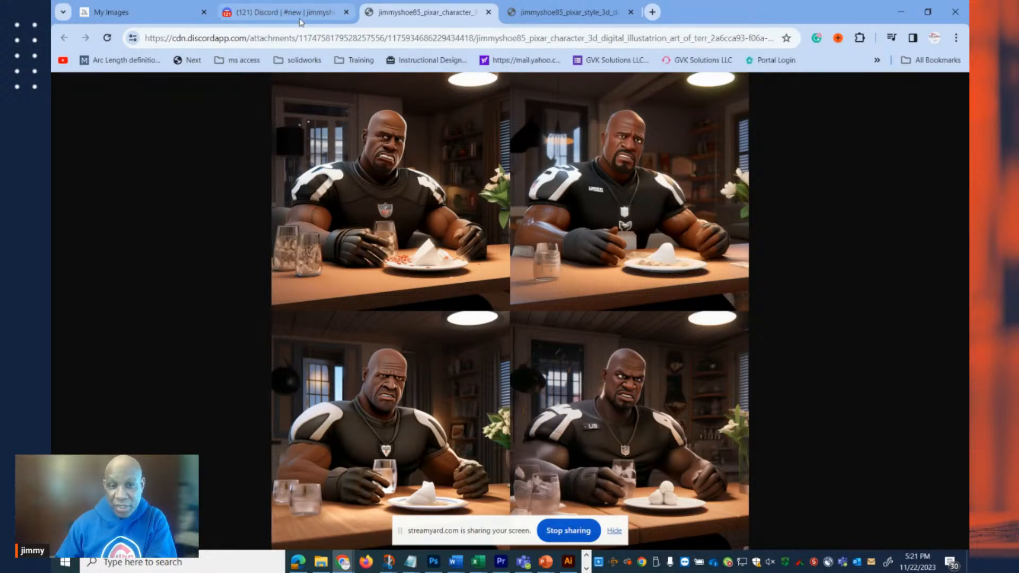
click(320, 13)
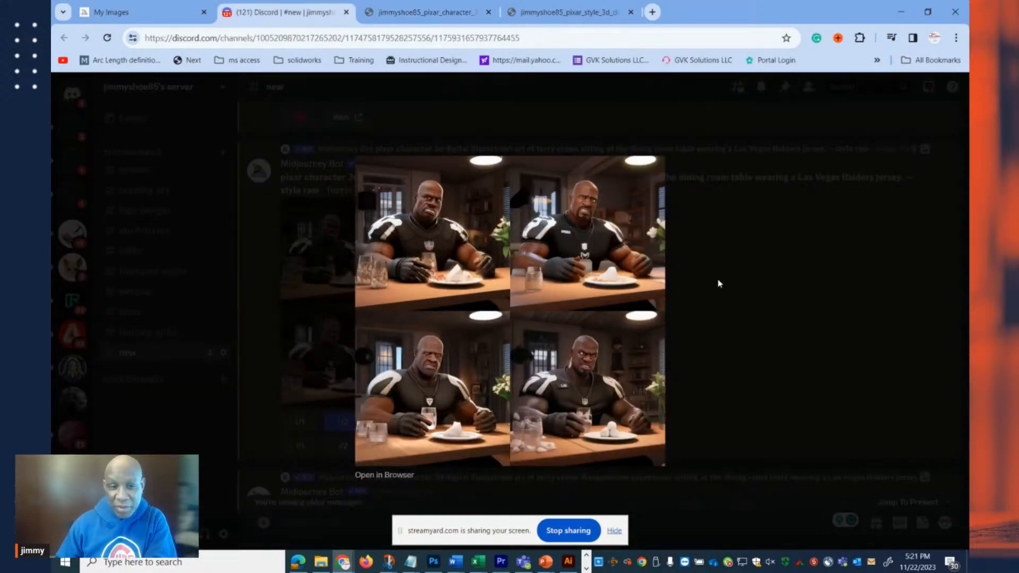
click(716, 284)
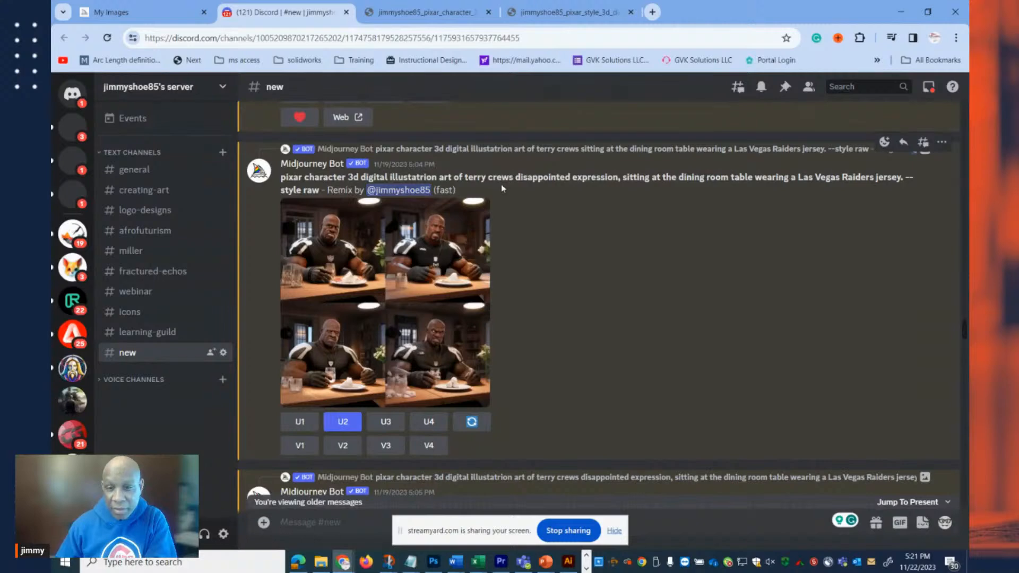
Compare the "fist" region variations with an enlarged preview of the "las vegas raiders logo" variations, and close the preview.
scroll(470, 183, down, 7)
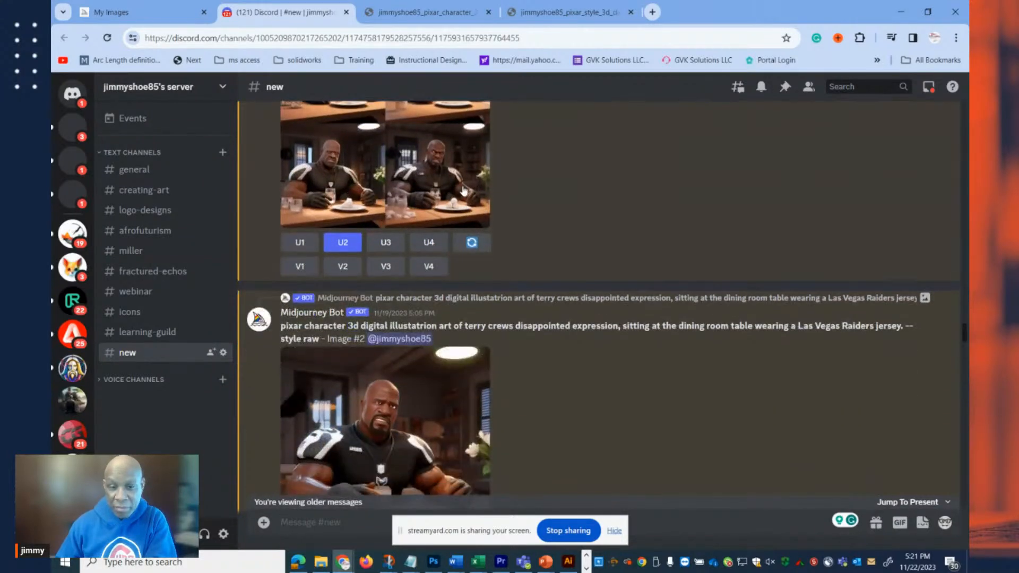
scroll(425, 196, down, 8)
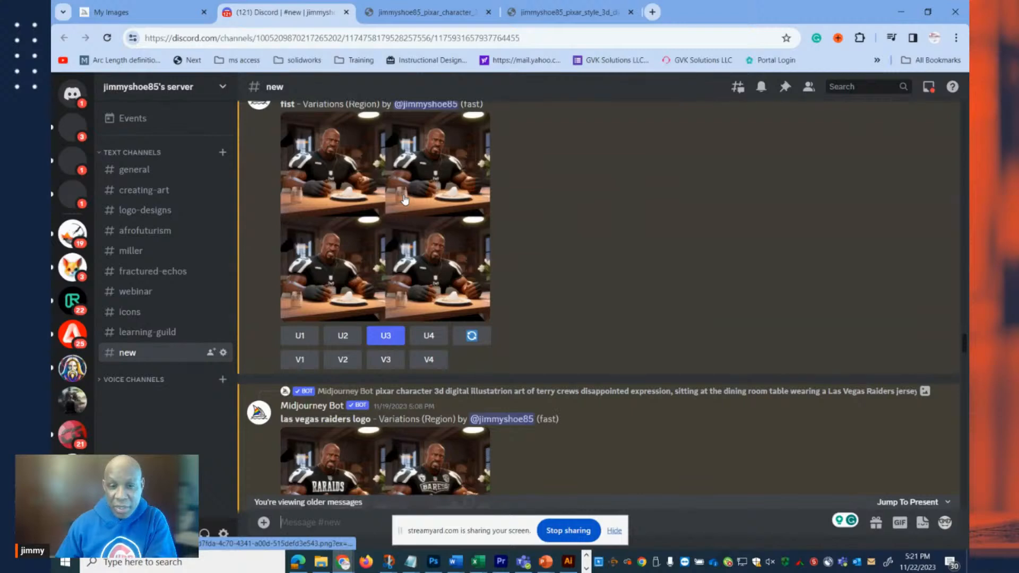
scroll(405, 199, up, 1)
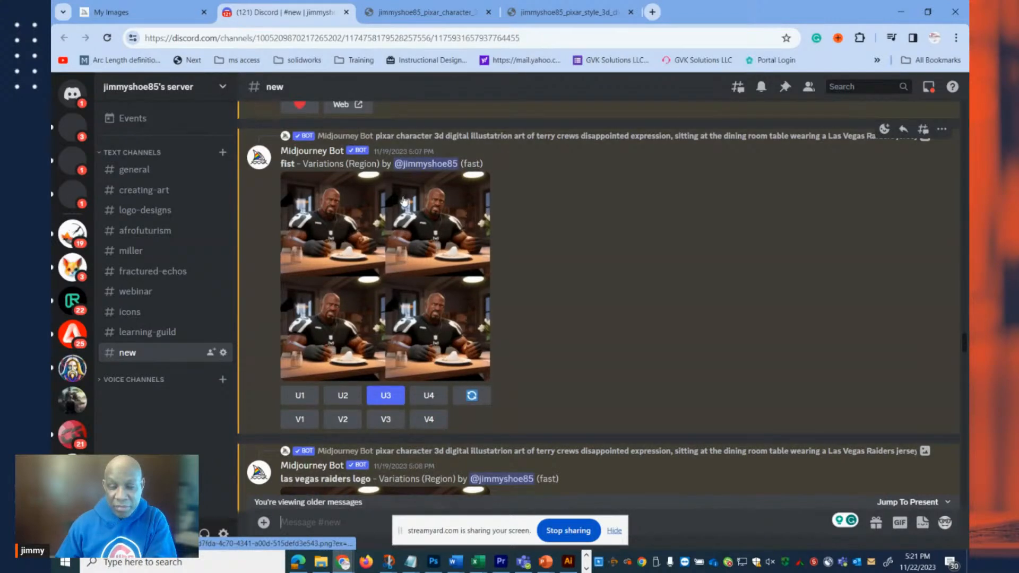
scroll(402, 202, down, 6)
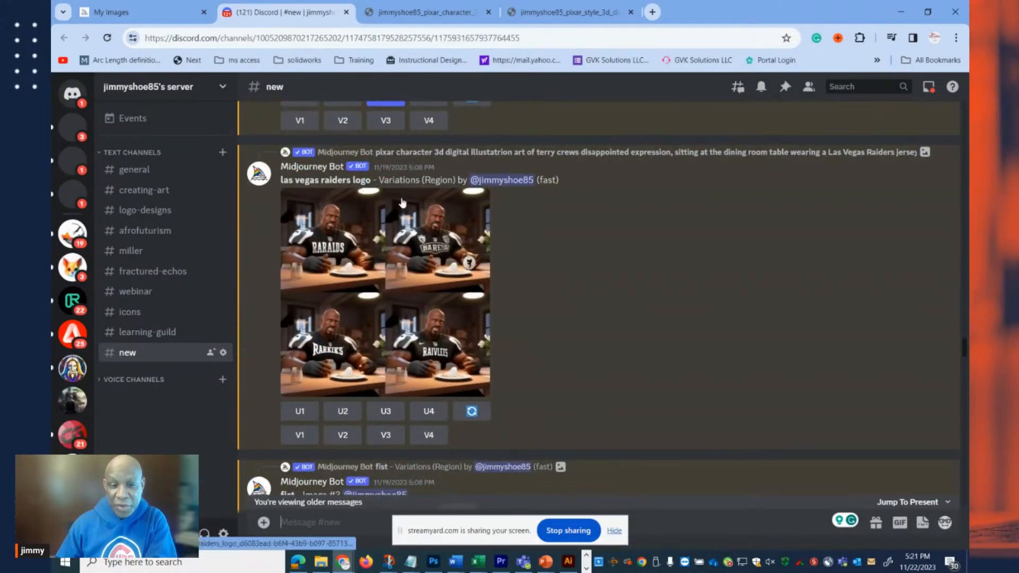
click(359, 269)
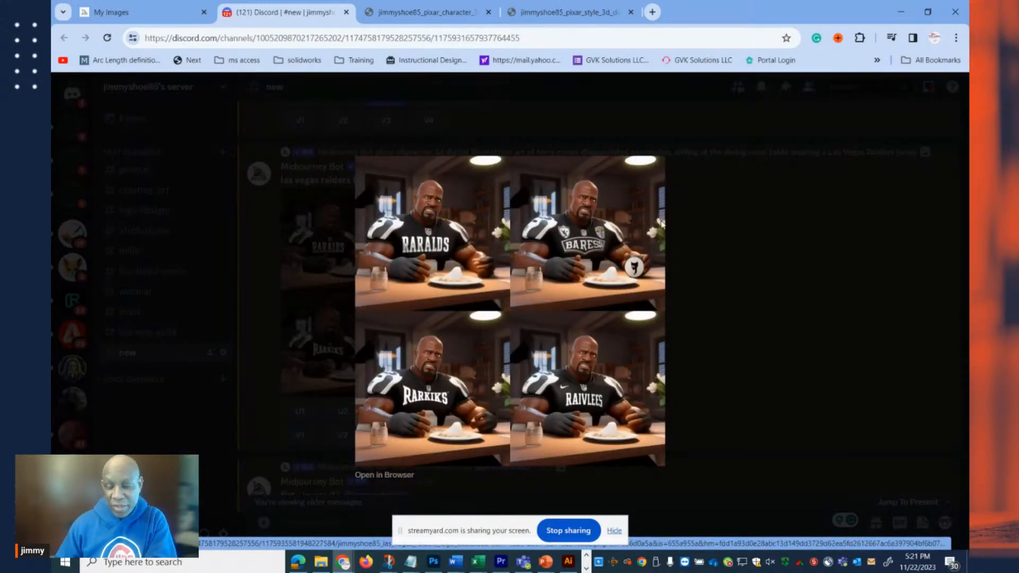
click(690, 251)
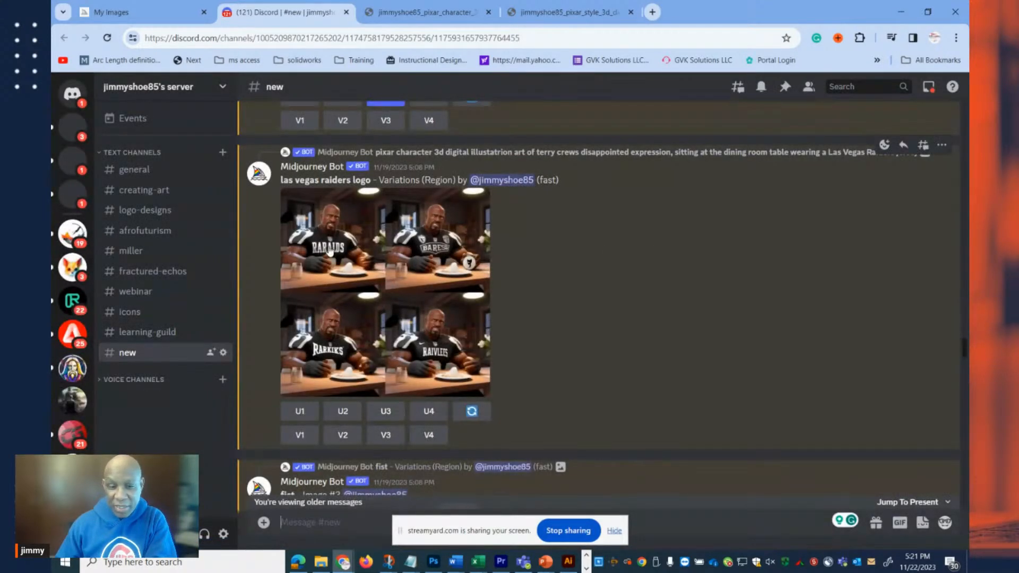
Examine the upscaled "fist" Image #3 and the Musiq Soul Child couch image grid further along the channel.
scroll(394, 245, down, 2)
scroll(403, 208, down, 2)
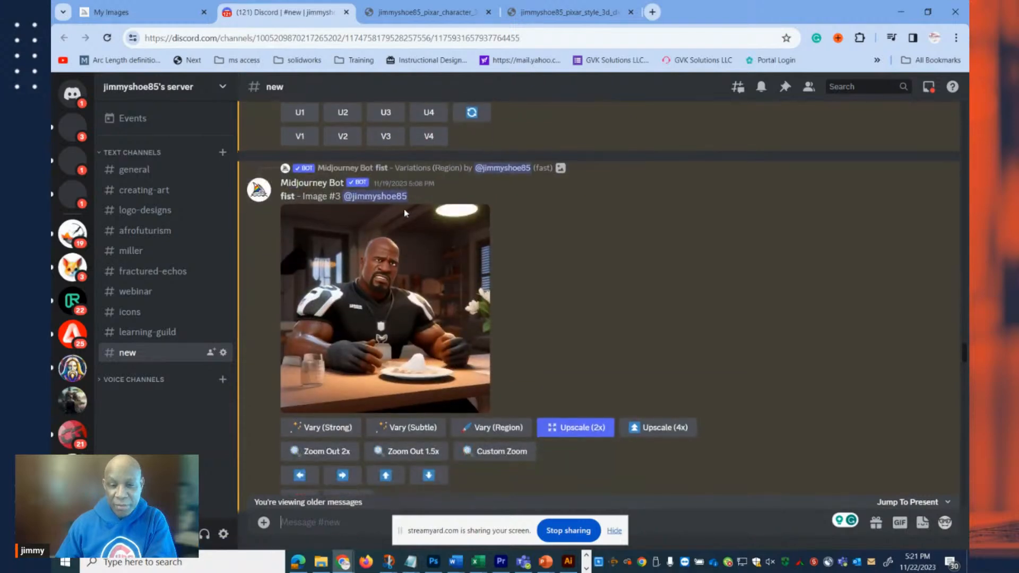
scroll(403, 208, down, 2)
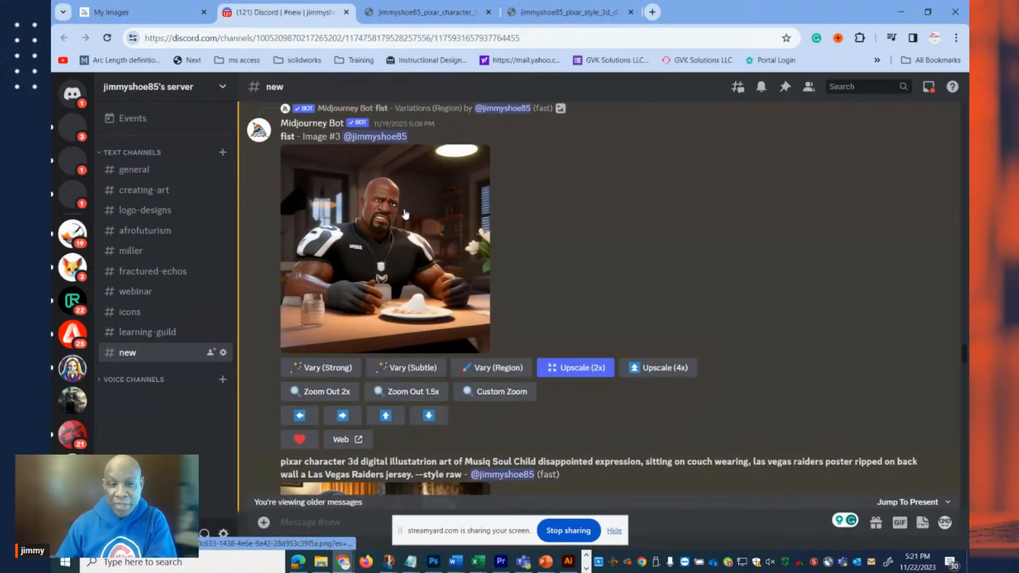
scroll(403, 212, down, 2)
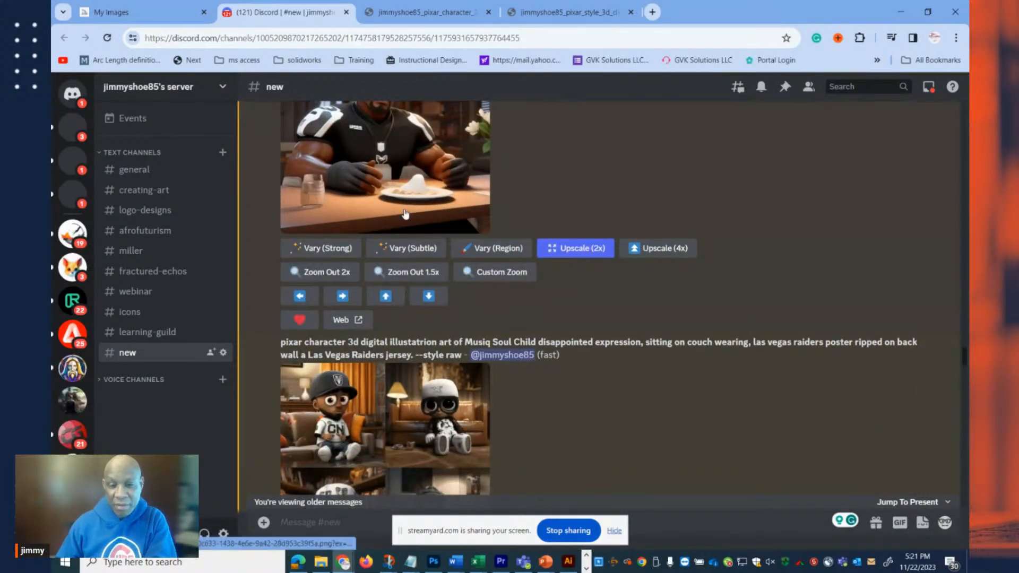
scroll(404, 213, down, 3)
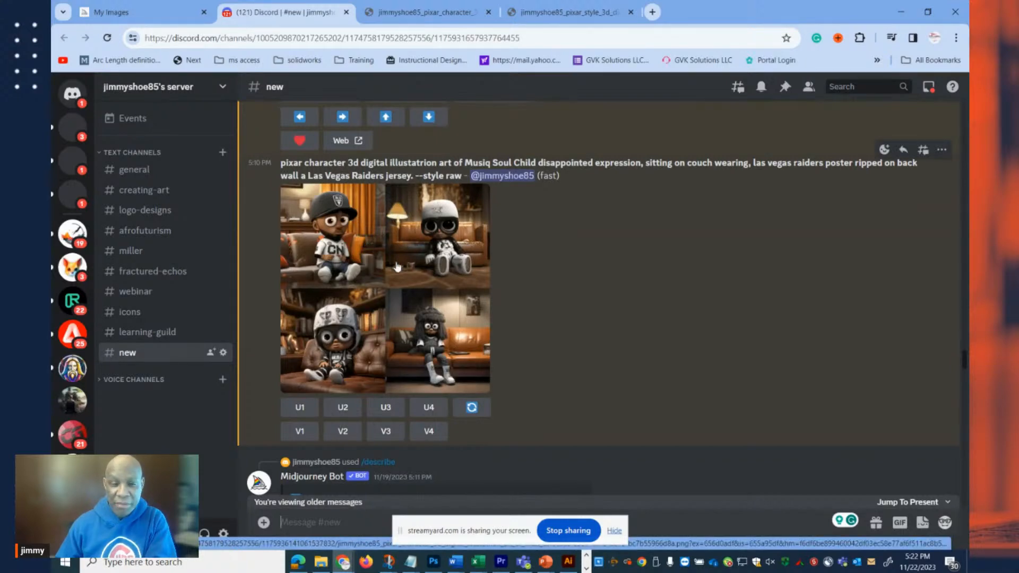
View the Musiq Soul Child couch image grid at full size in the browser, and return to the channel.
scroll(399, 267, down, 3)
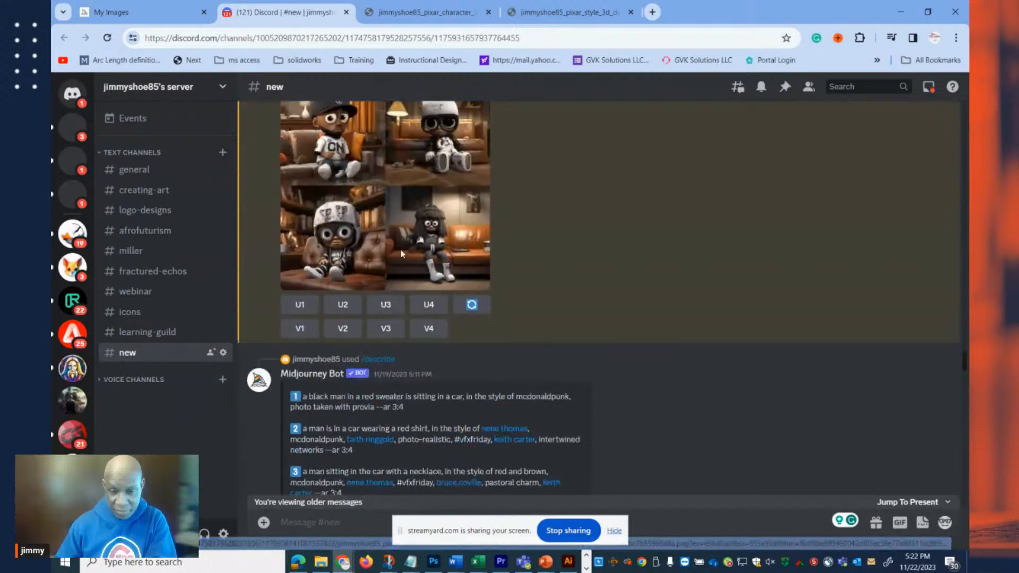
scroll(393, 247, up, 5)
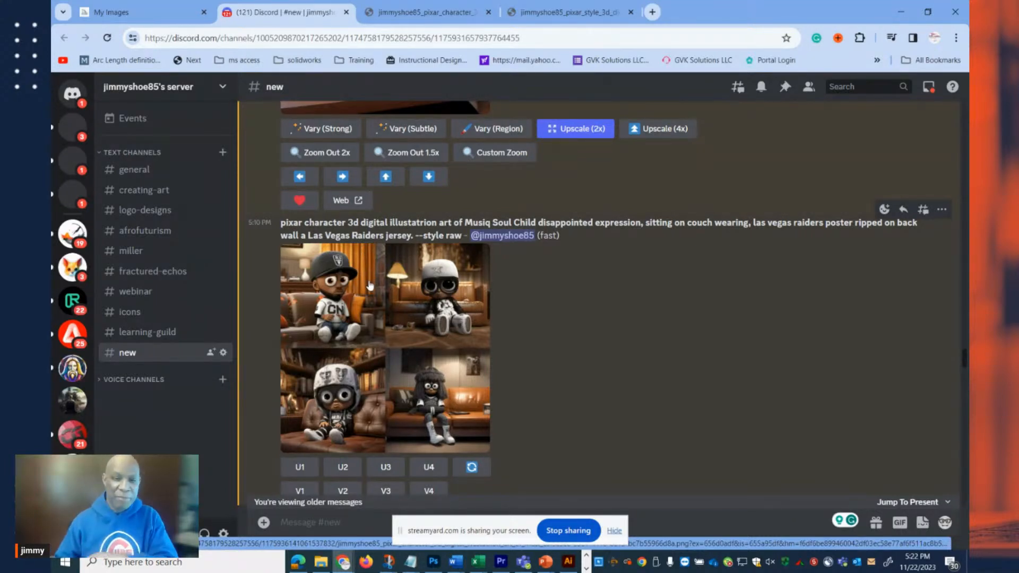
click(410, 312)
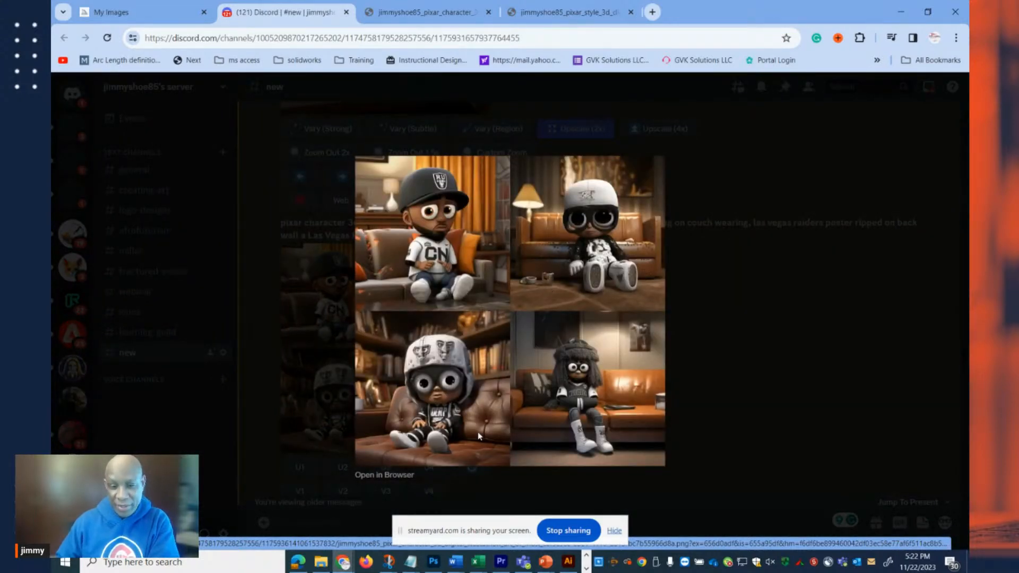
click(398, 474)
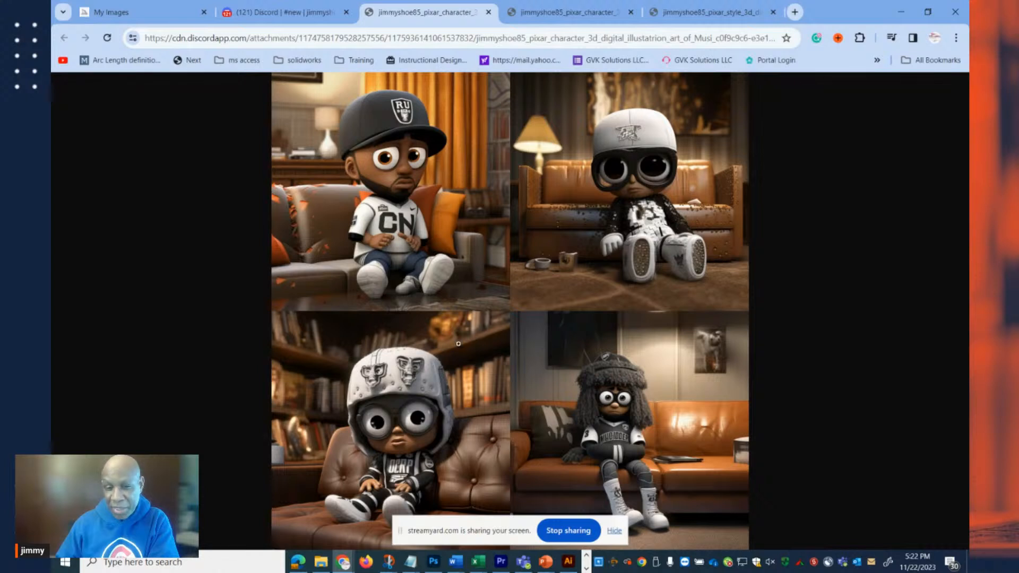
click(489, 14)
click(733, 344)
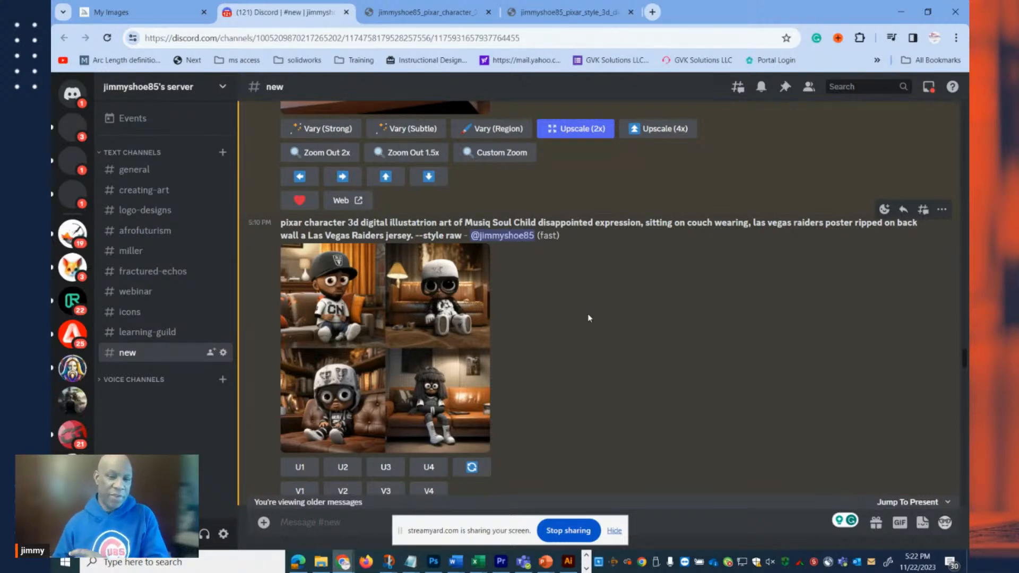
Compare the /describe results for the red-shirt photo with the upscaled "fist" image and its InsightFaceSwap version.
scroll(596, 316, down, 9)
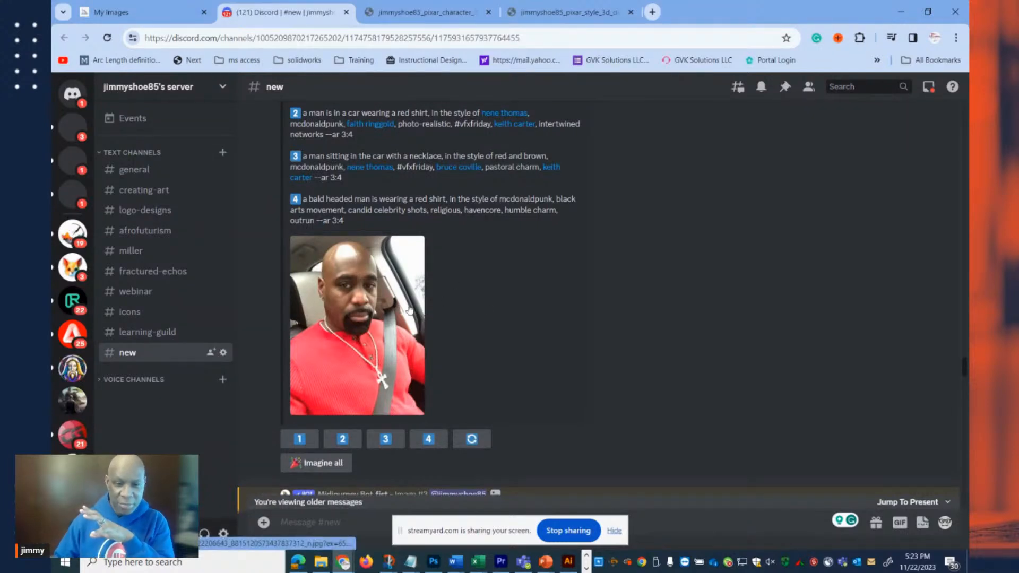
scroll(408, 306, down, 7)
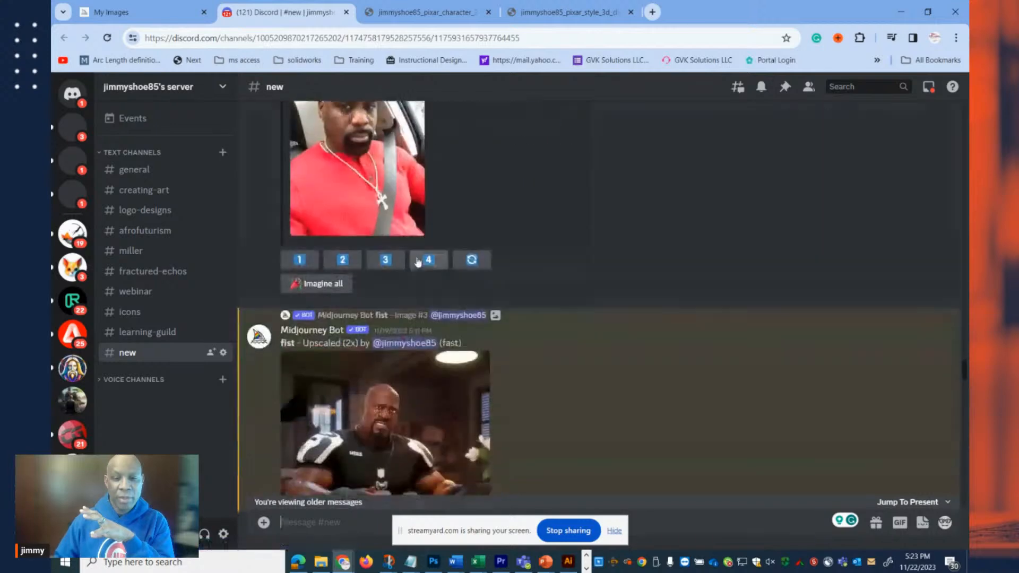
scroll(436, 254, down, 1)
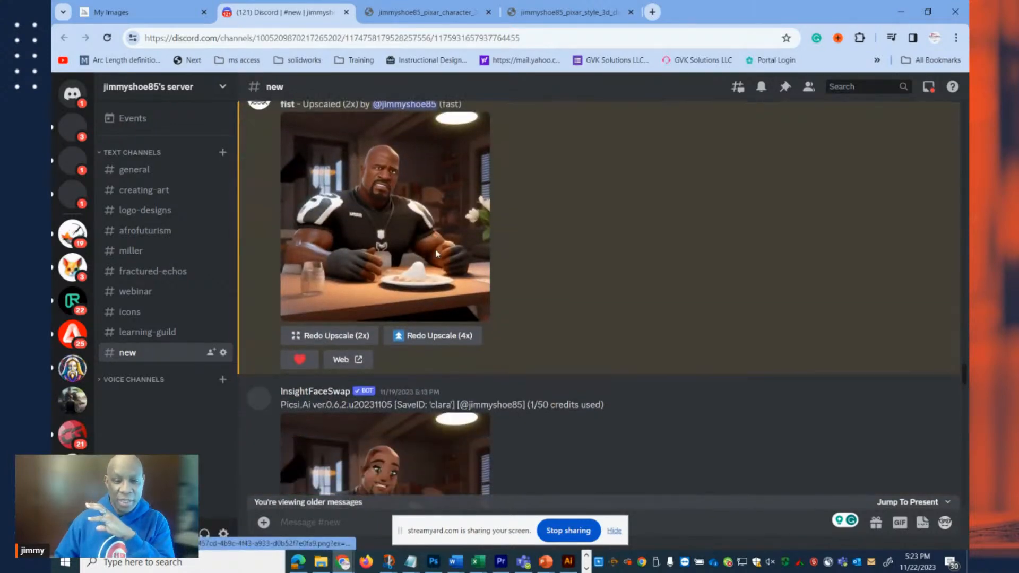
scroll(429, 232, down, 3)
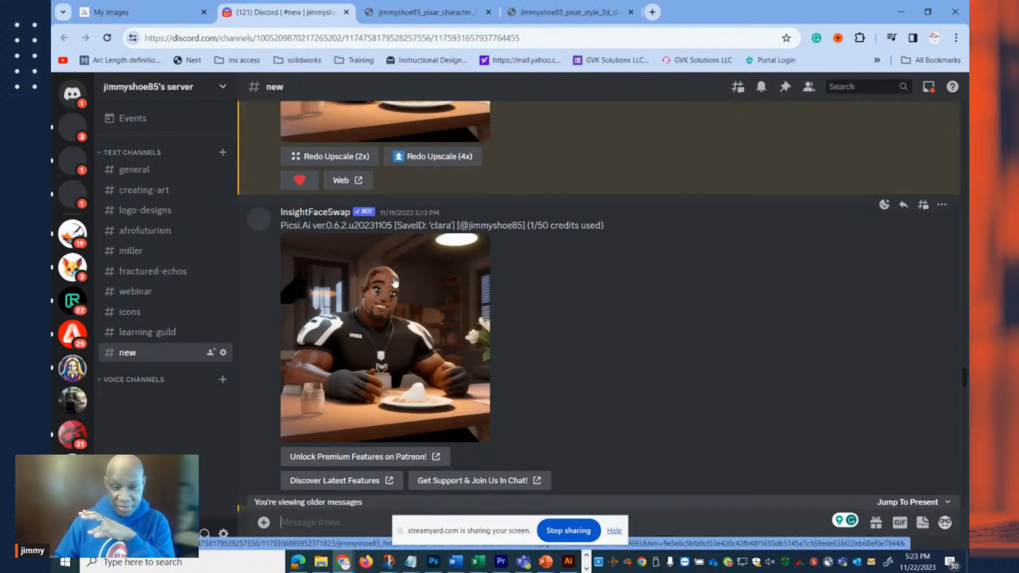
scroll(397, 283, up, 1)
scroll(404, 284, down, 2)
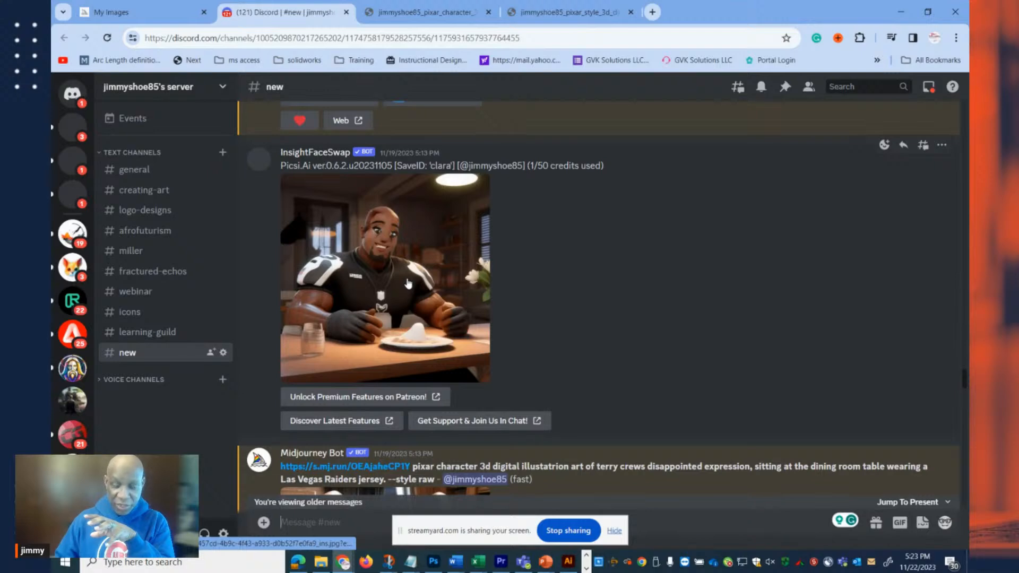
View the reference photo linked in the Terry Crews dining room prompt, close it, and highlight "terry crews disappointed" in the prompt.
scroll(408, 284, down, 3)
scroll(407, 284, down, 2)
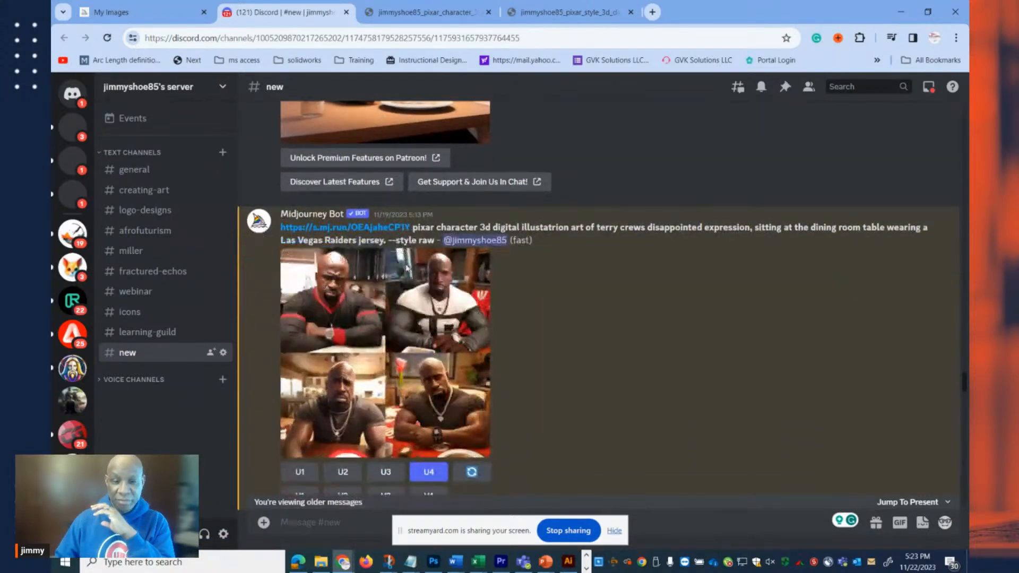
scroll(404, 268, down, 1)
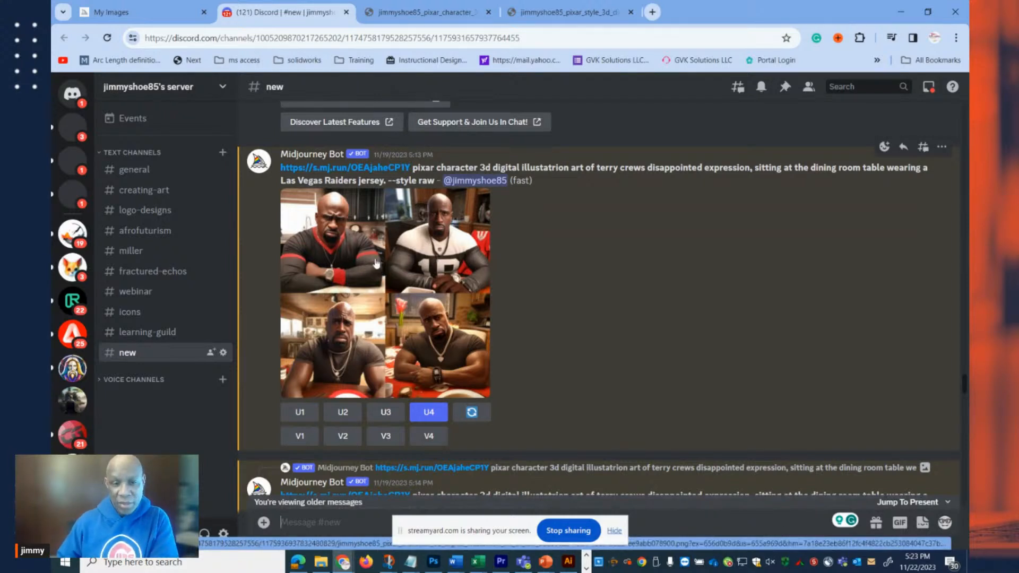
click(335, 169)
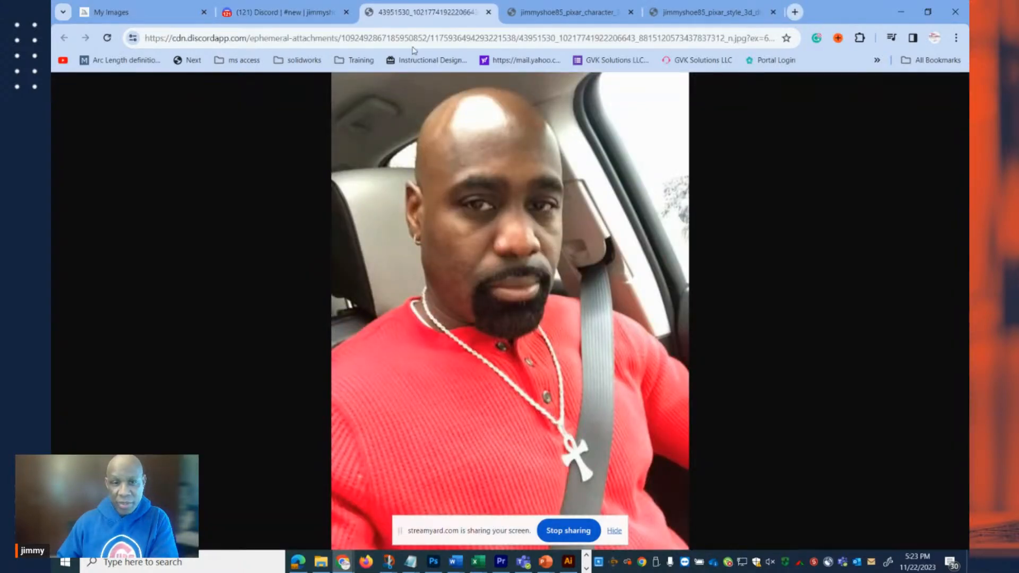
click(488, 13)
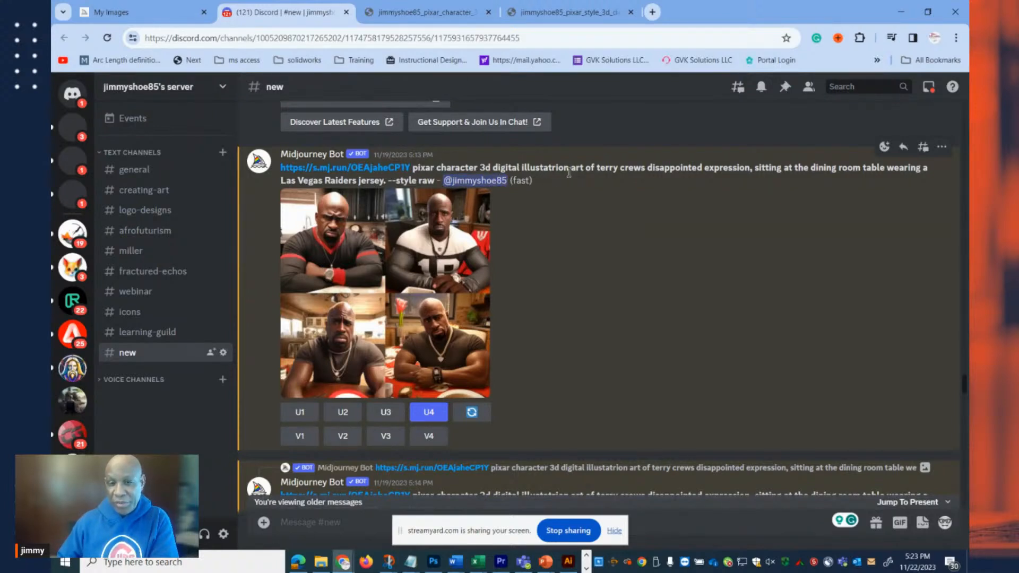
drag(597, 169, 706, 165)
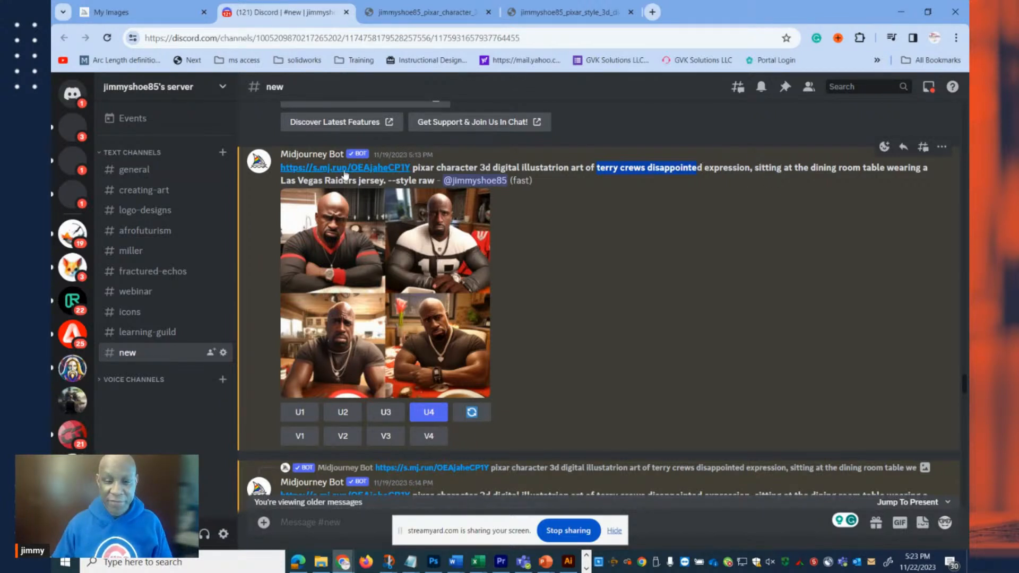
Open the photo-referenced Terry Crews dining room grid at full size in the browser and zoom in on its two upper portraits.
scroll(560, 232, down, 1)
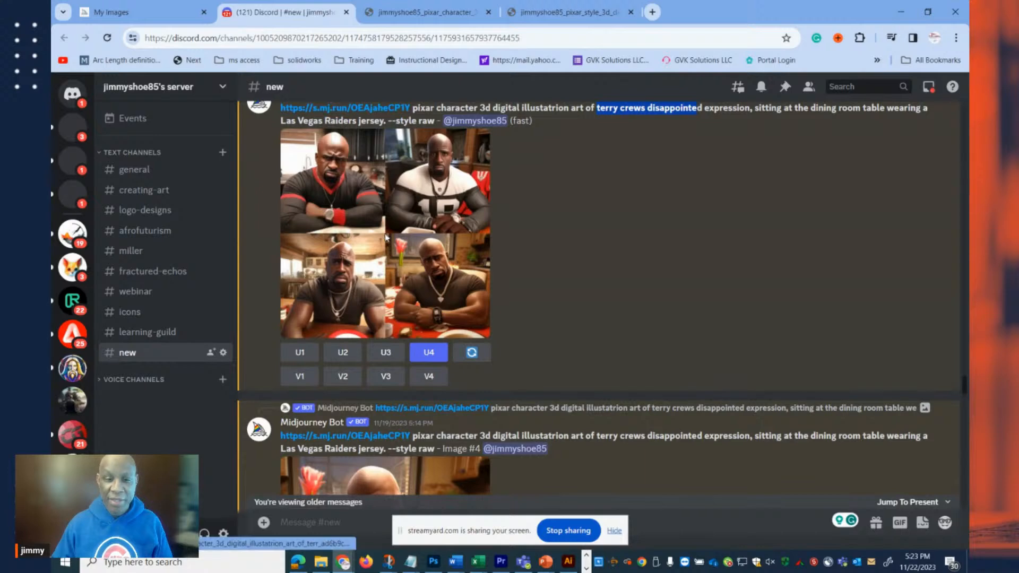
click(386, 239)
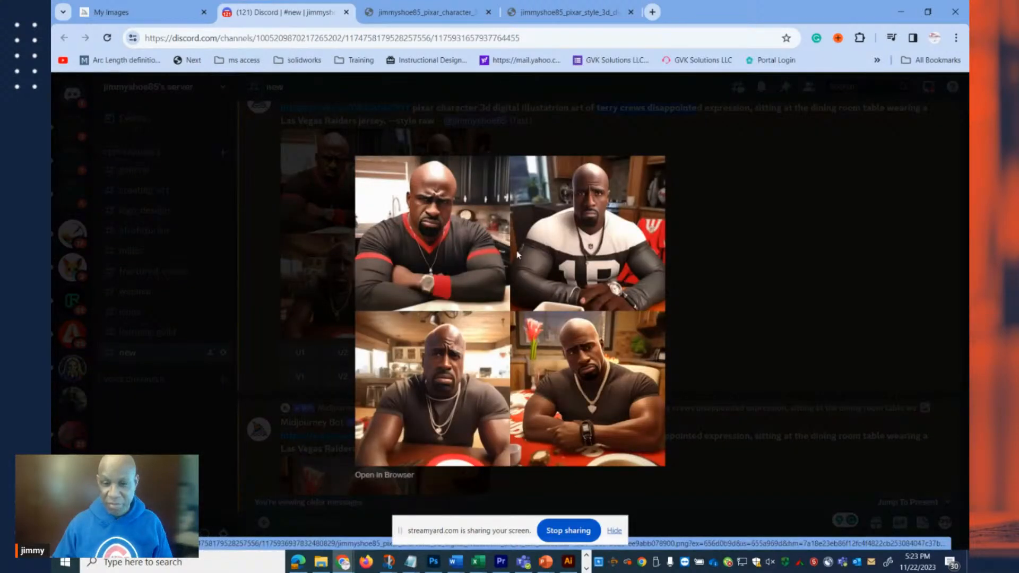
click(401, 474)
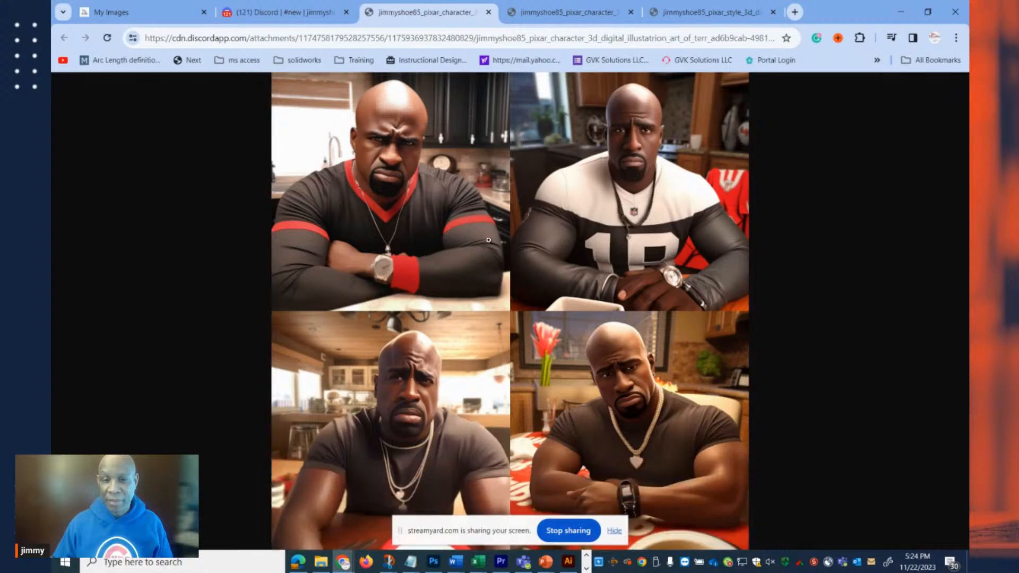
click(448, 205)
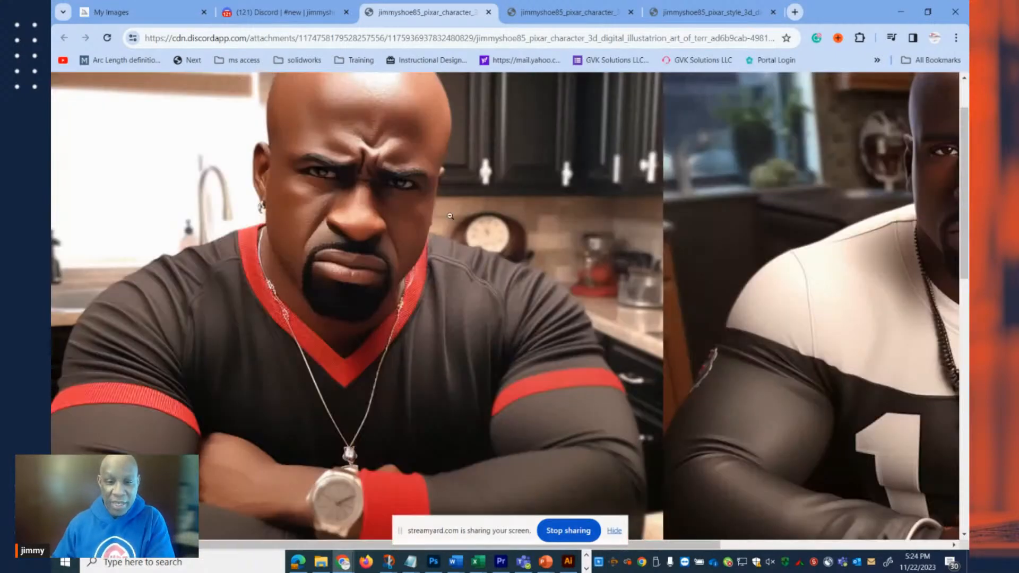
drag(525, 547, 785, 555)
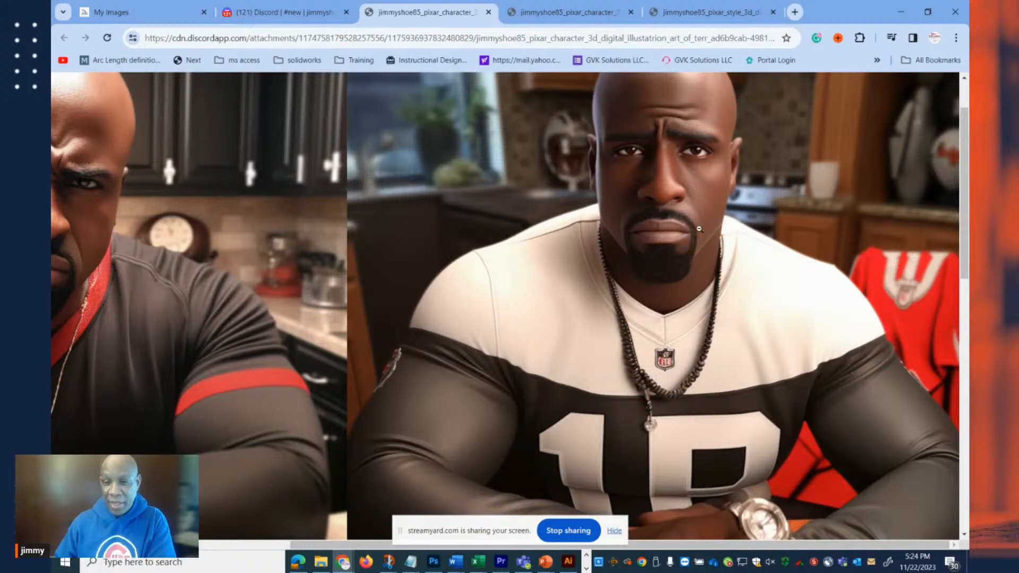
Inspect the face and jersey of the black-and-white jersey portrait and the heart-necklace portrait below it.
scroll(699, 229, up, 1)
scroll(681, 271, down, 4)
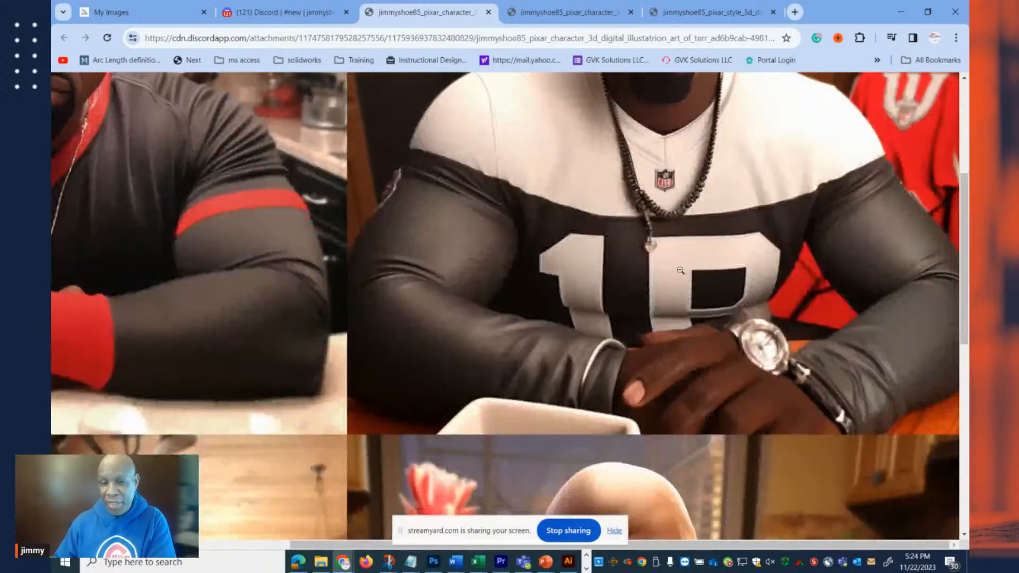
scroll(682, 262, up, 2)
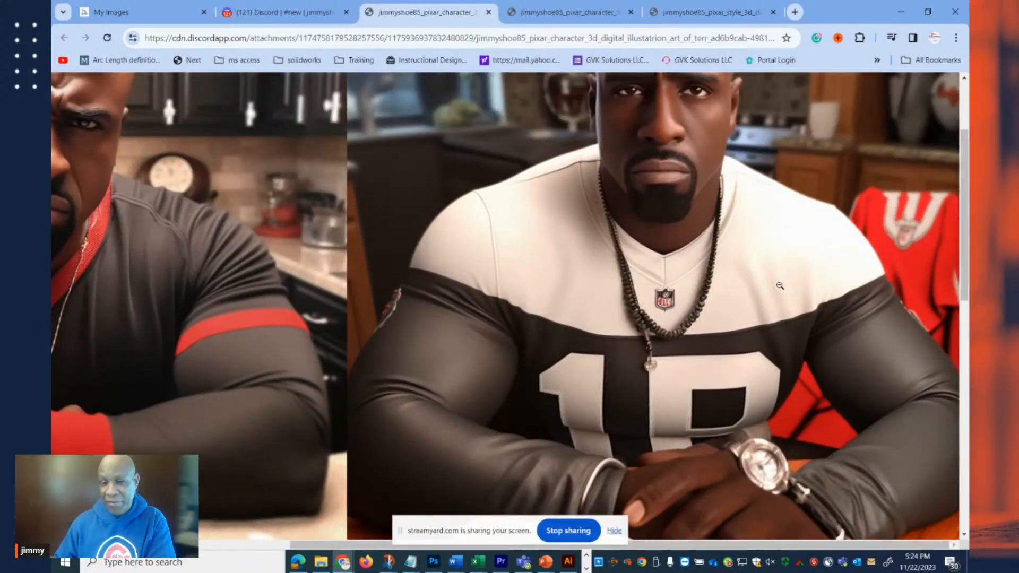
scroll(600, 346, up, 2)
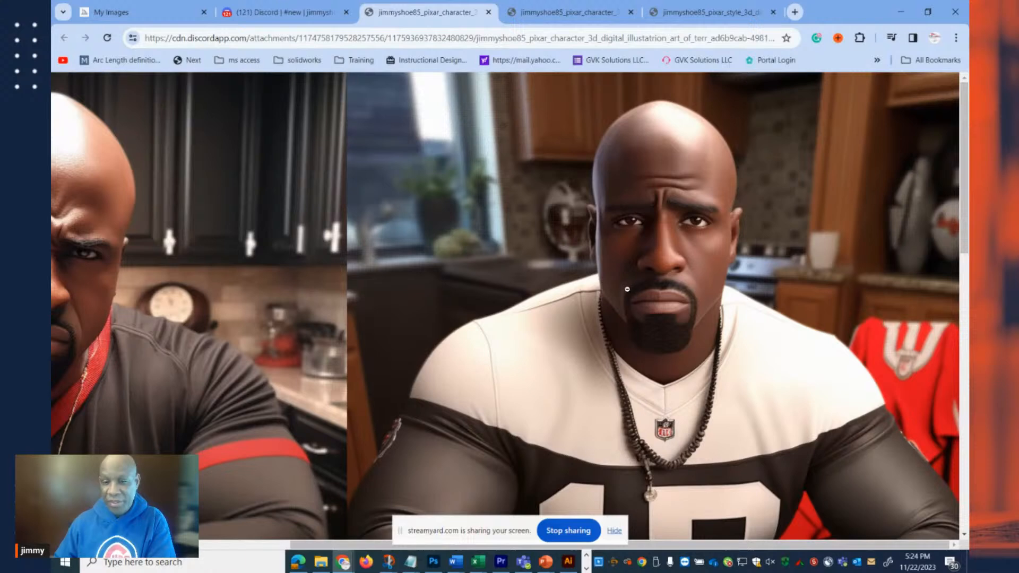
scroll(627, 289, down, 10)
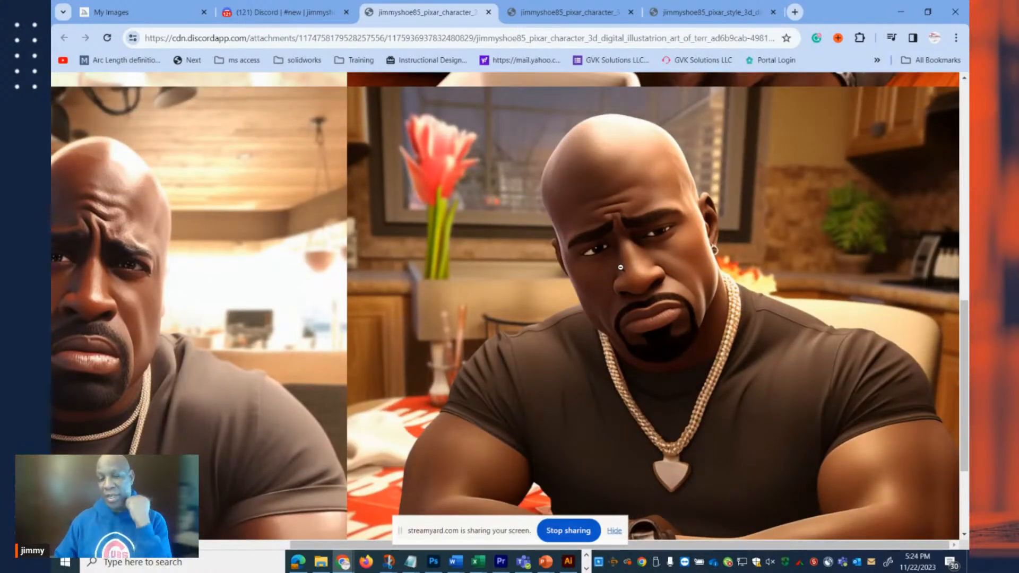
scroll(705, 455, down, 1)
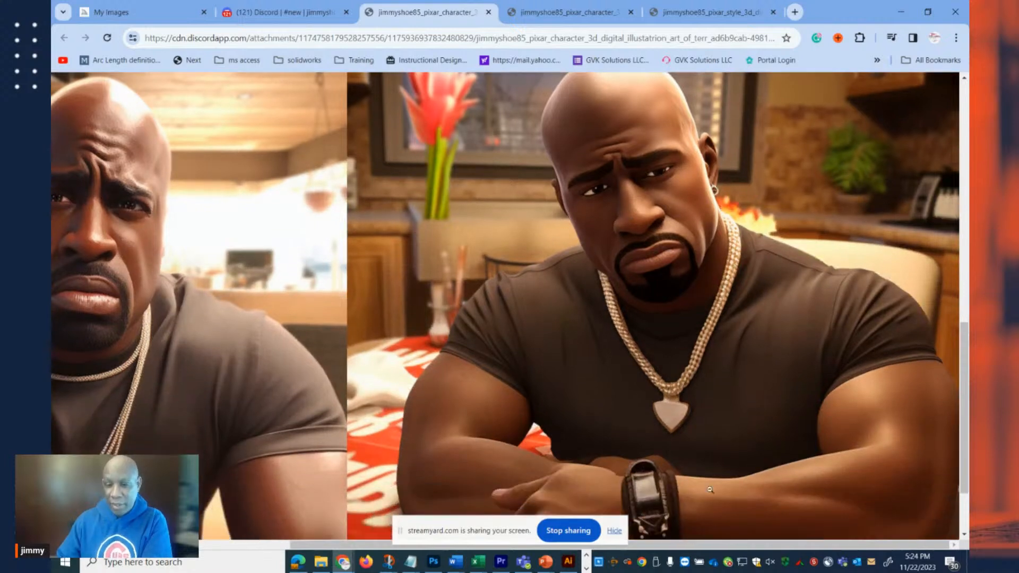
Inspect the lower-left portrait of the dining room grid, close the full-size image, and return to the channel.
drag(700, 548, 541, 547)
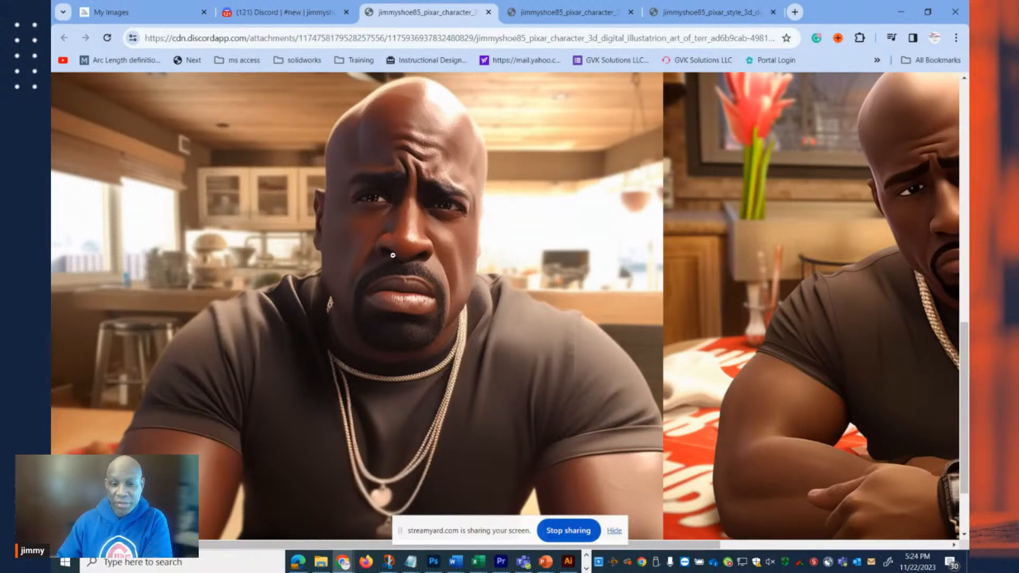
scroll(445, 256, up, 5)
scroll(526, 213, down, 6)
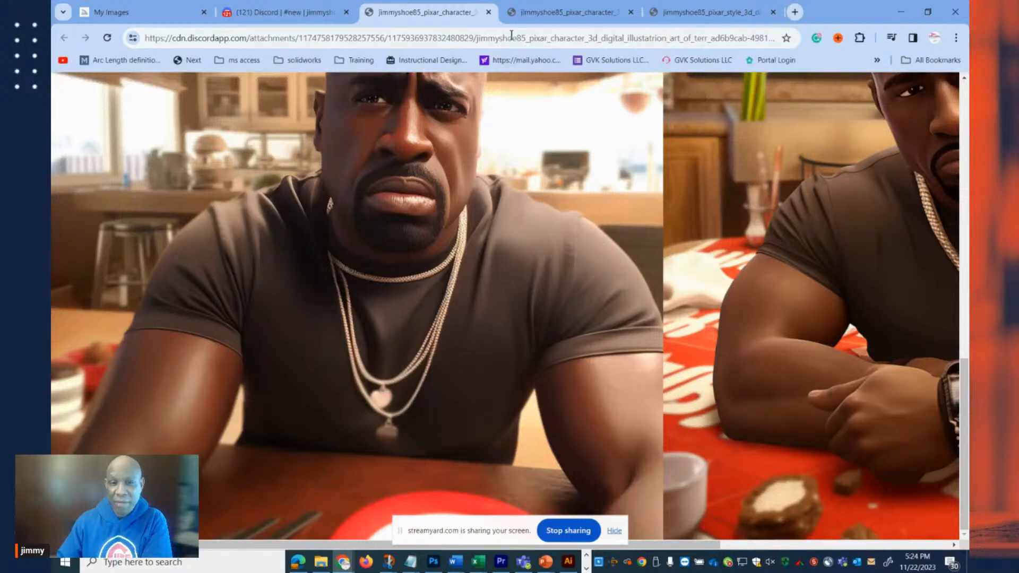
click(489, 12)
click(751, 316)
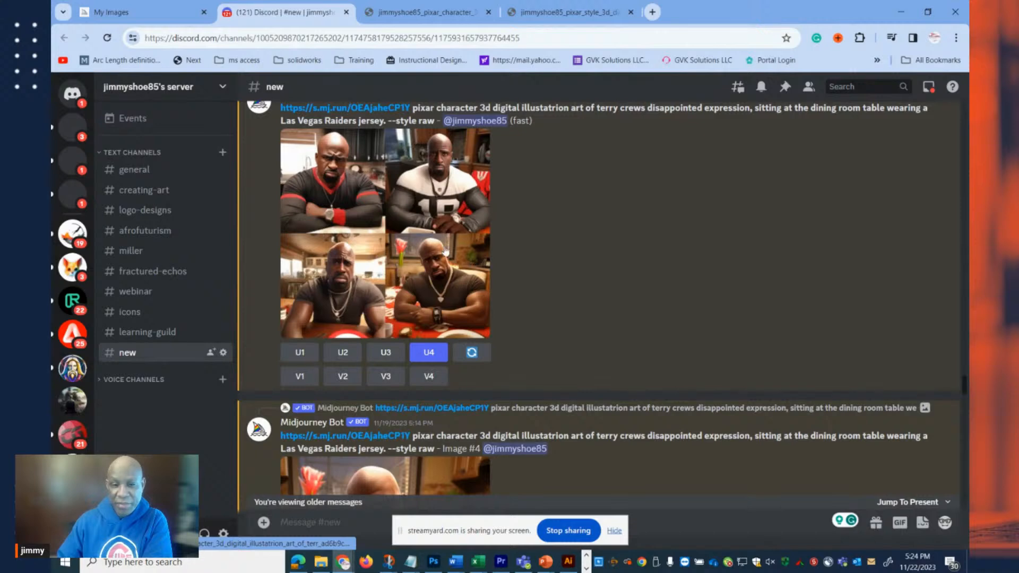
Examine the dining room Image #4 and preview the enlarged "total chaotic room" basement grid of Terry Crews, then close the preview.
scroll(392, 228, down, 5)
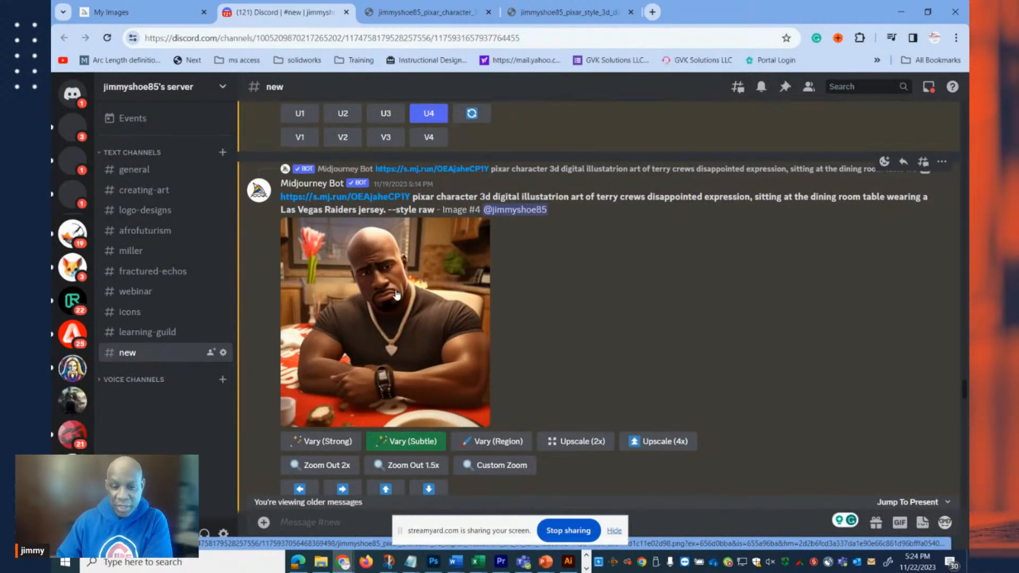
scroll(413, 325, down, 5)
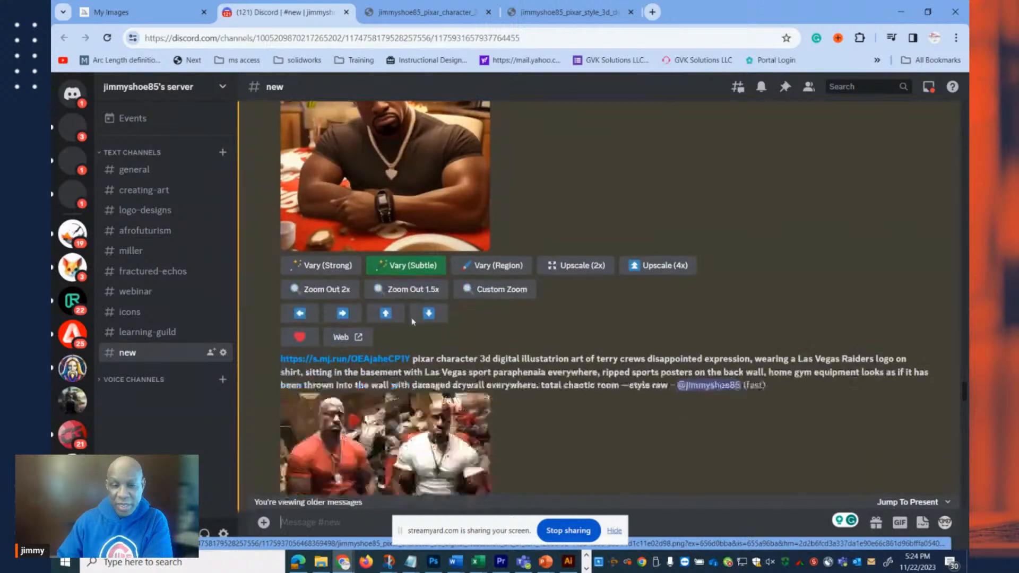
scroll(421, 298, down, 4)
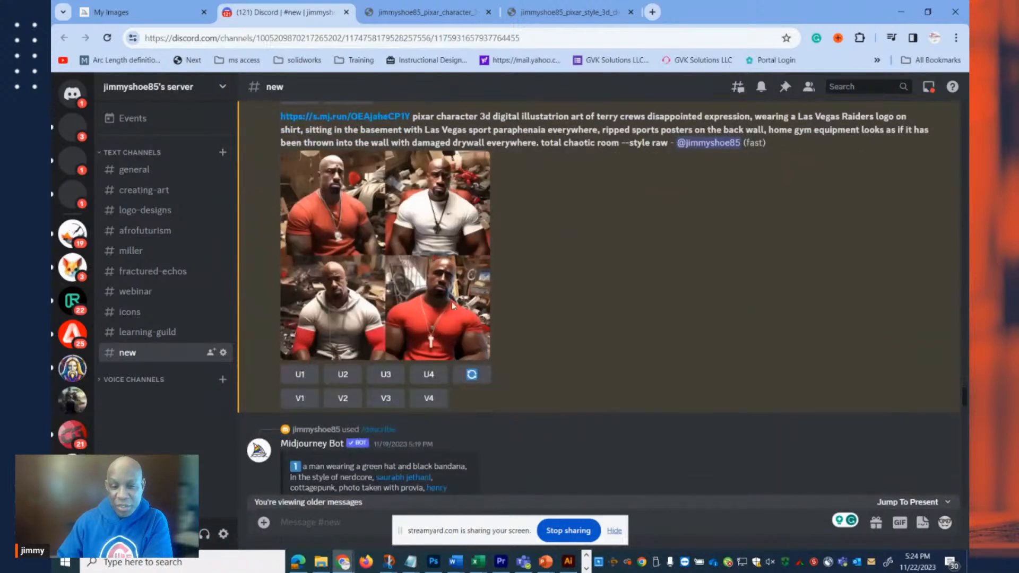
click(393, 244)
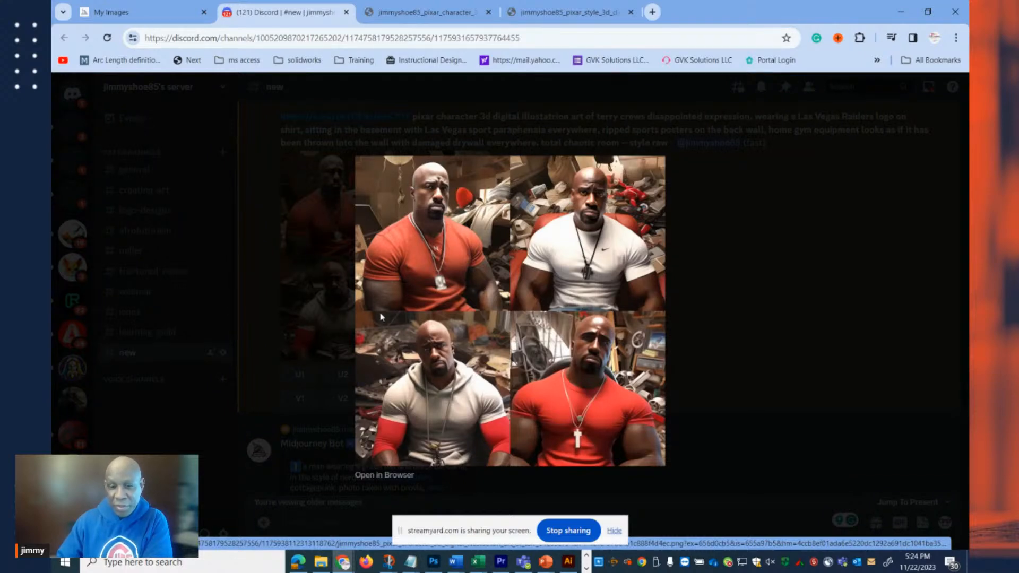
click(699, 292)
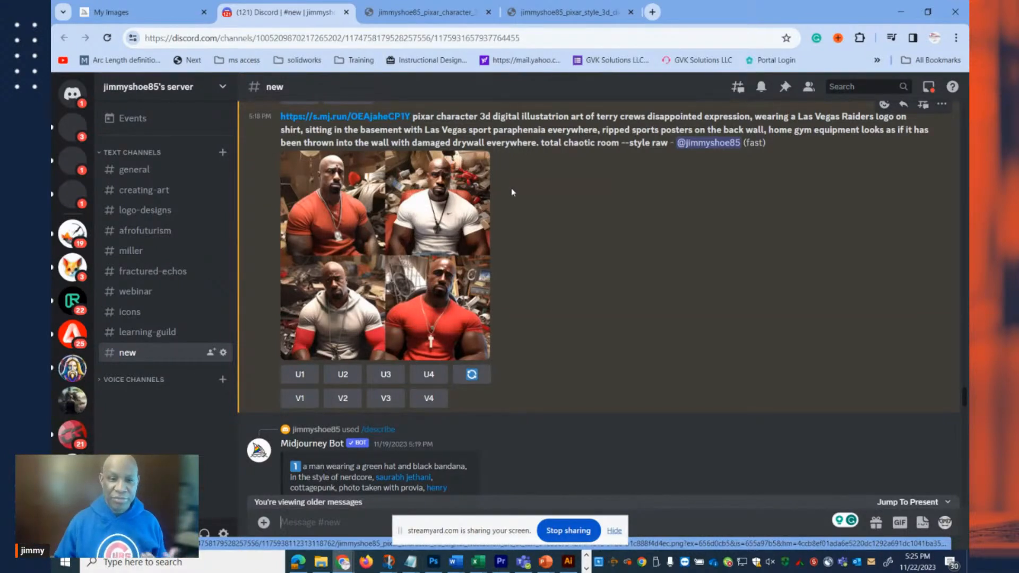
scroll(499, 195, down, 5)
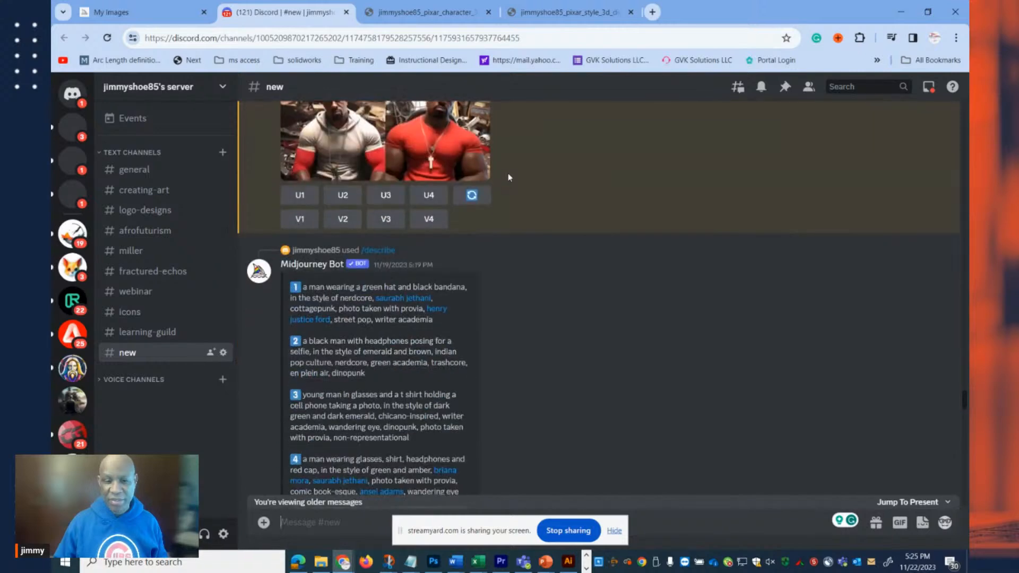
scroll(508, 181, up, 6)
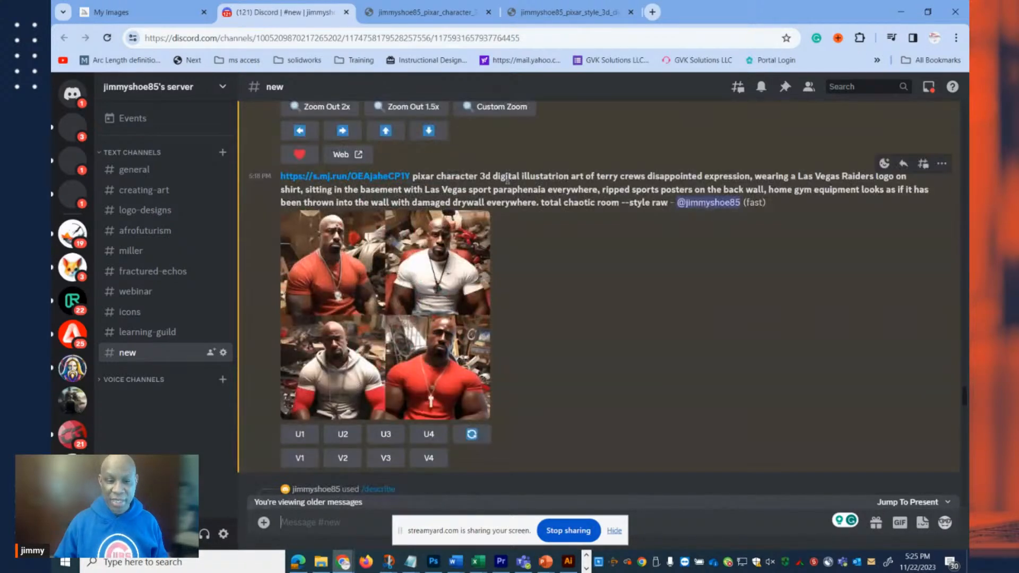
Revisit the dining room Image #4, then examine the describe results for the photo of the man in the green cap.
scroll(508, 191, up, 5)
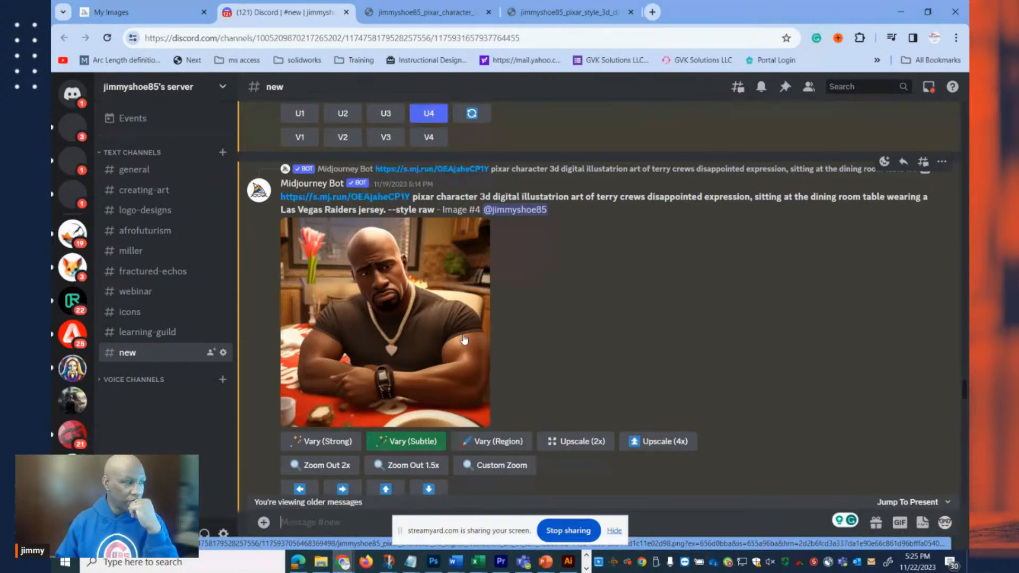
scroll(465, 340, down, 5)
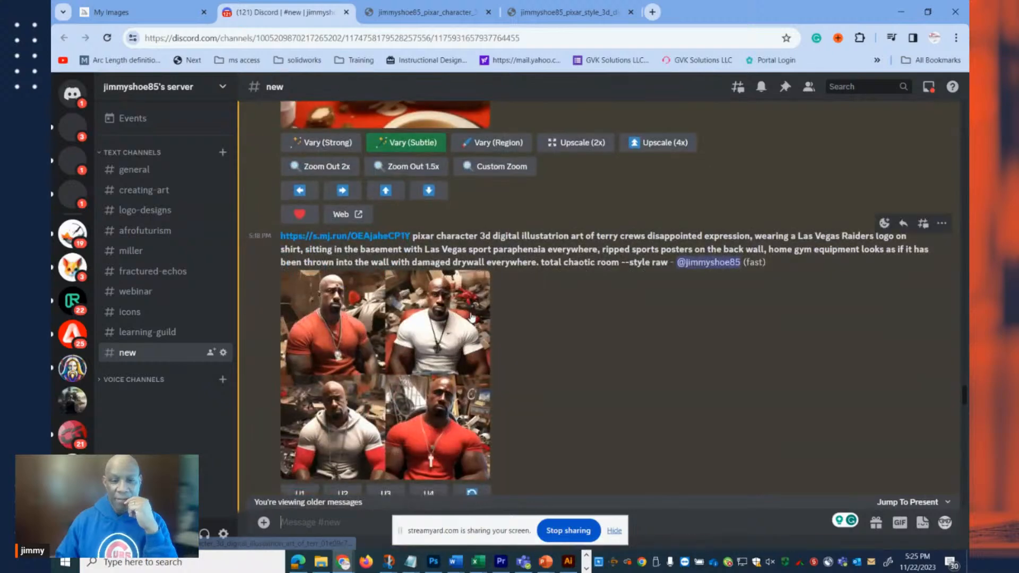
scroll(476, 318, down, 10)
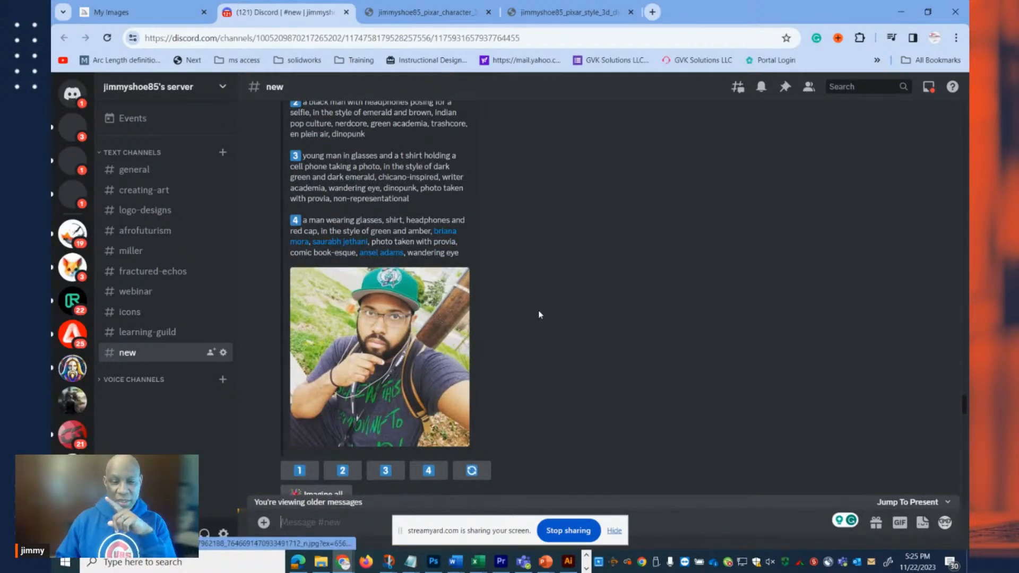
scroll(538, 313, down, 1)
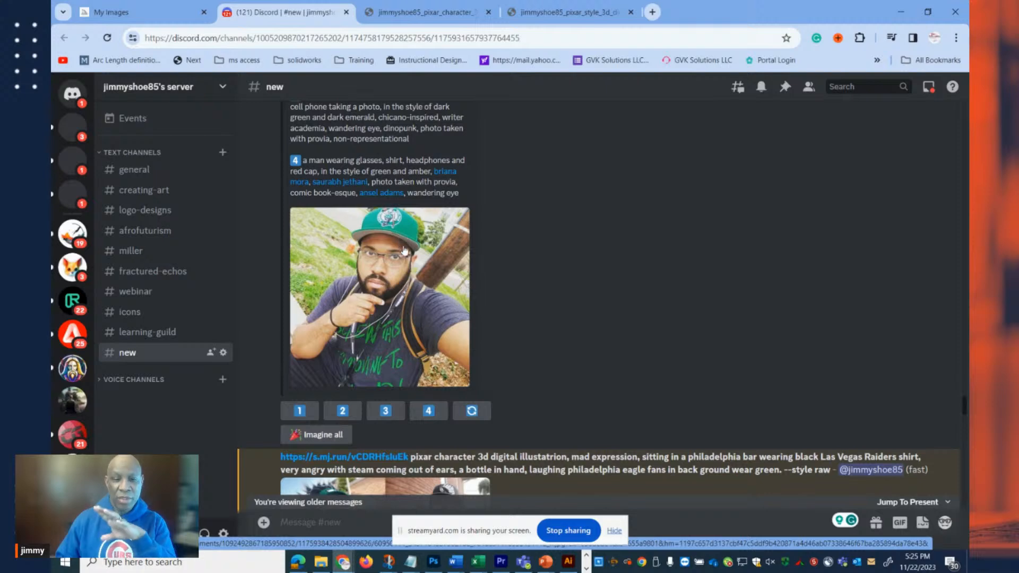
scroll(415, 254, down, 5)
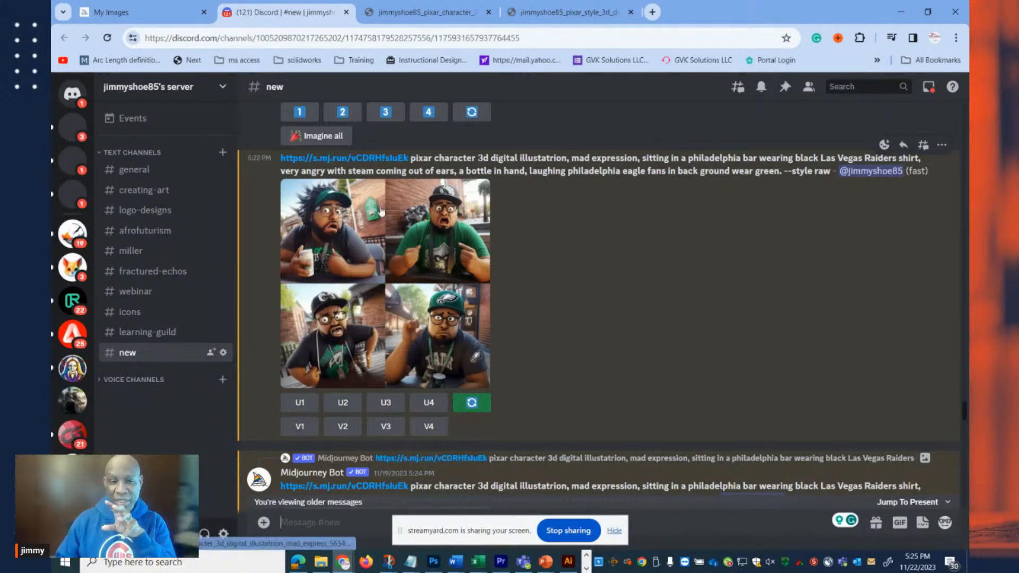
Open the Philadelphia bar grid with laughing Eagles fans at full size, inspect the Eagles-cap portrait up close, and return to the channel.
click(404, 275)
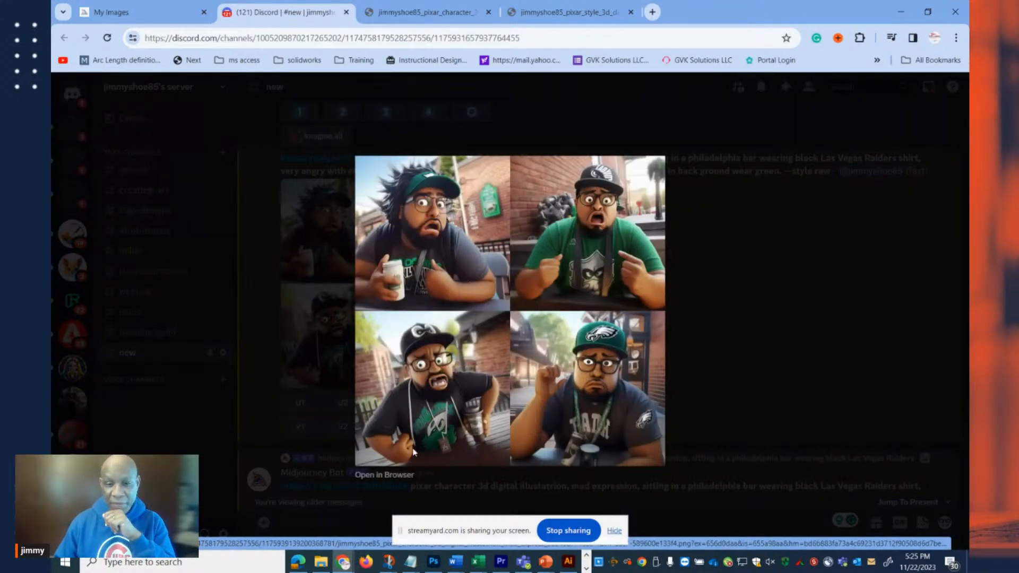
click(409, 475)
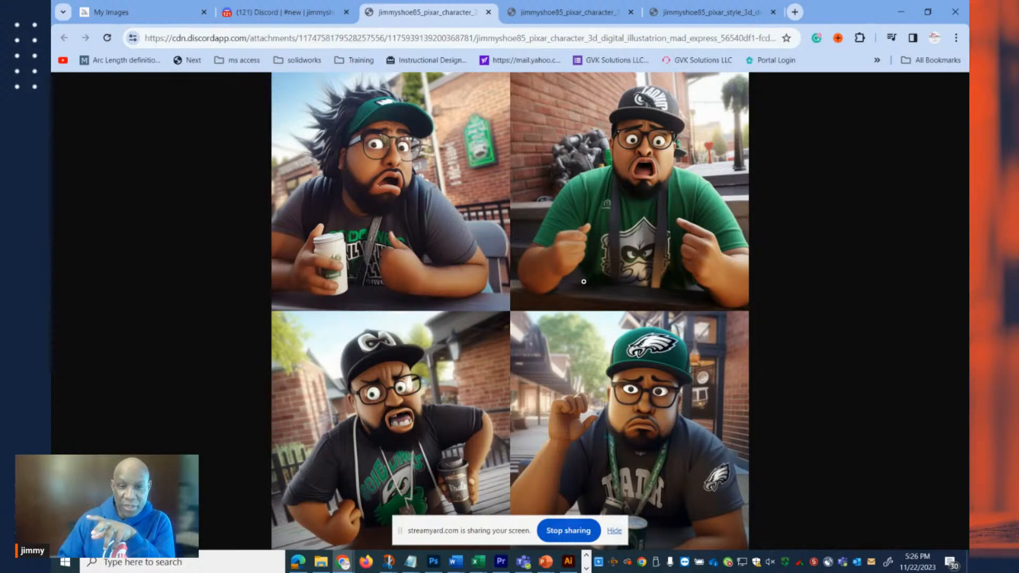
click(606, 368)
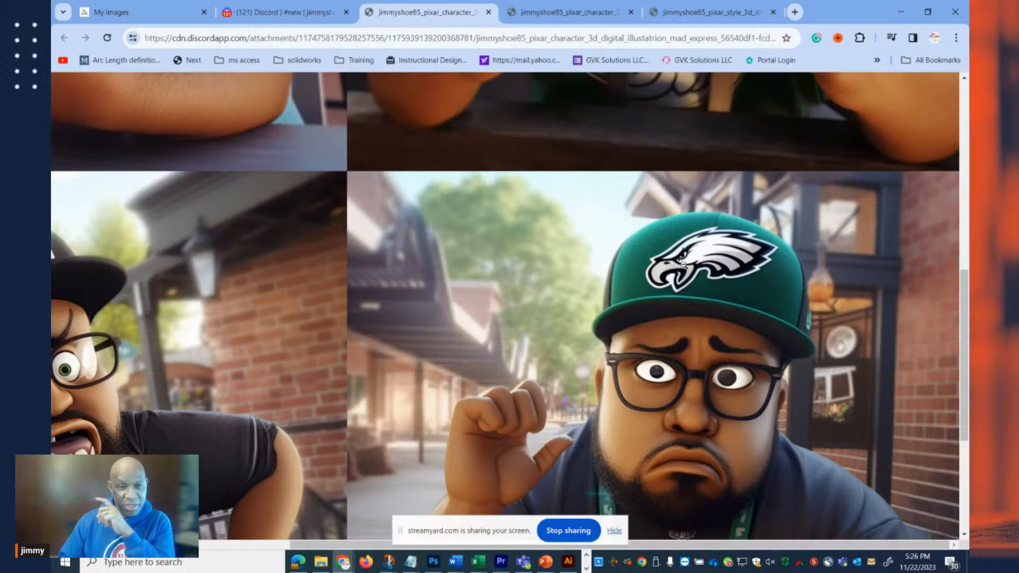
click(281, 12)
click(807, 240)
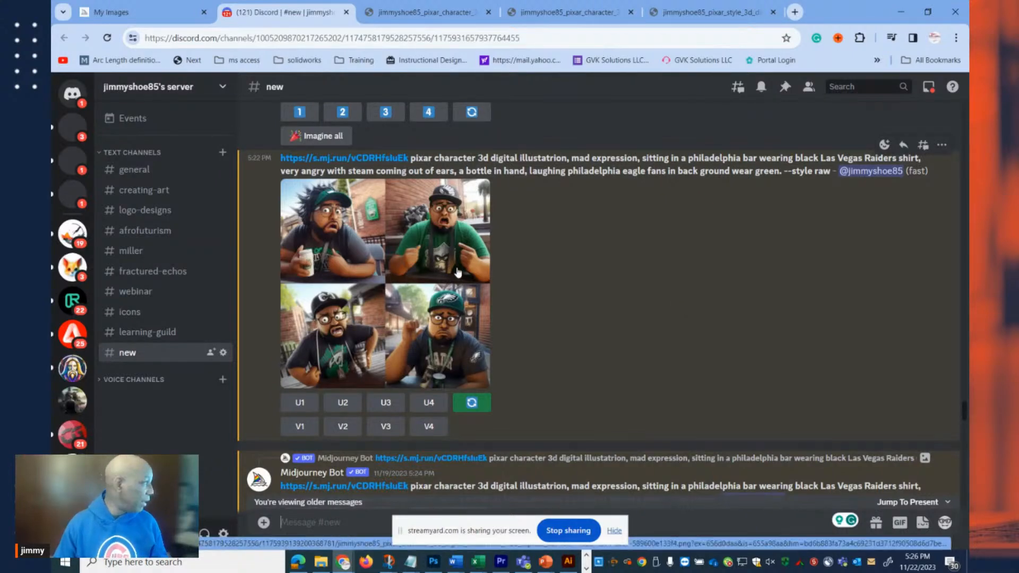
Open the Philadelphia bar grid prompted with "wearing Las Vegas Raiders gear" at full size and zoom in on the helmeted character.
scroll(462, 271, down, 3)
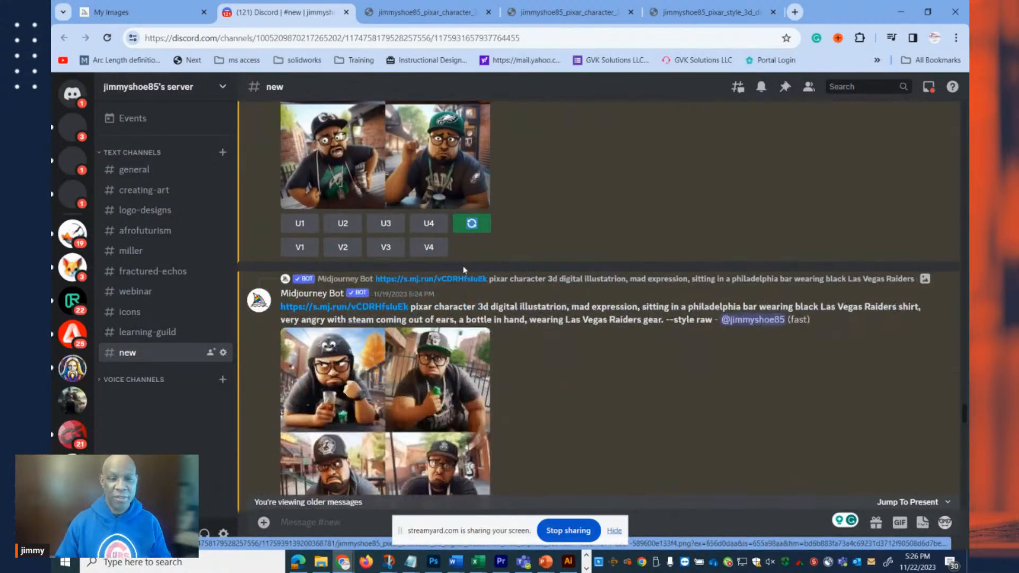
scroll(464, 270, down, 4)
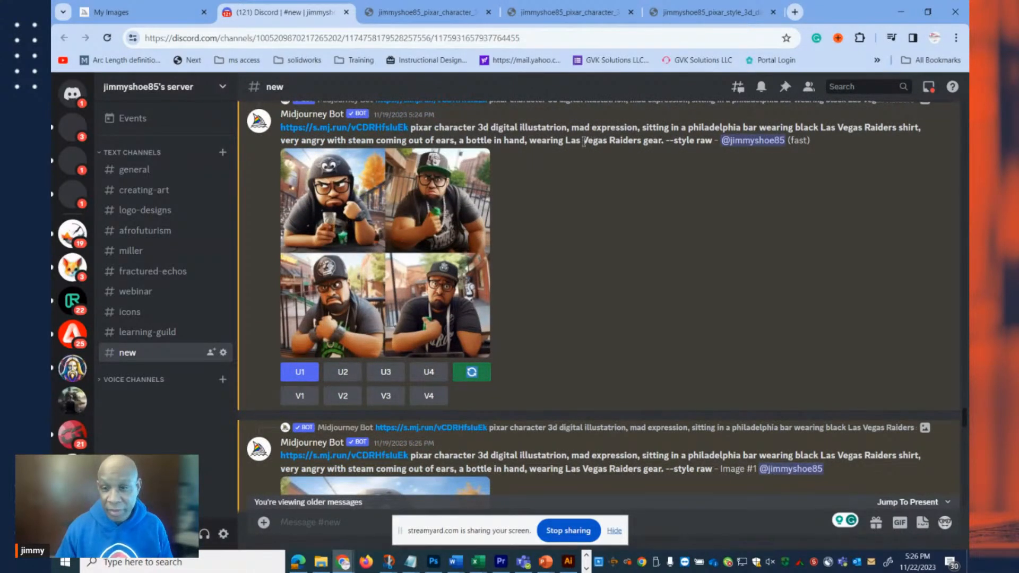
click(384, 251)
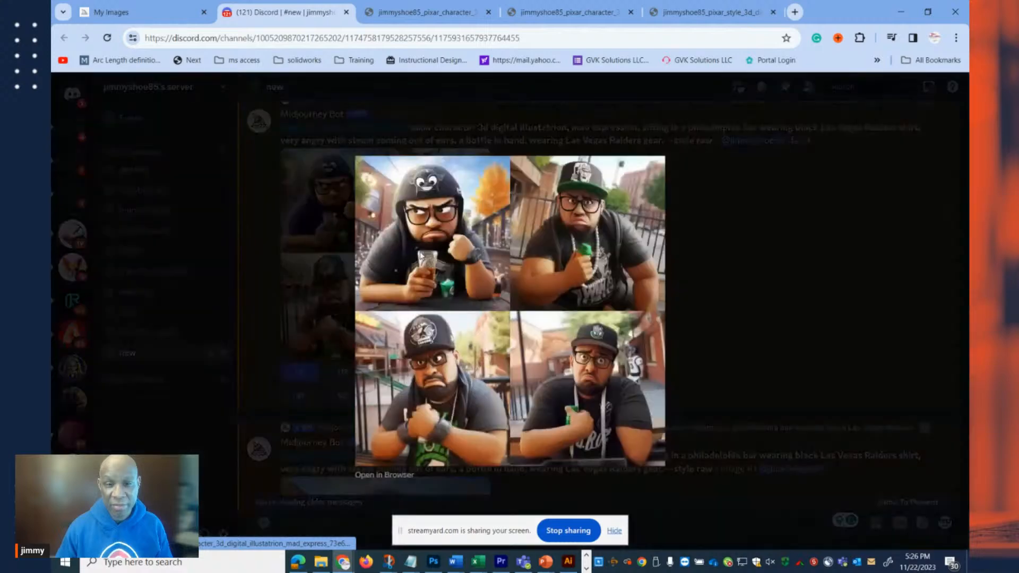
click(403, 475)
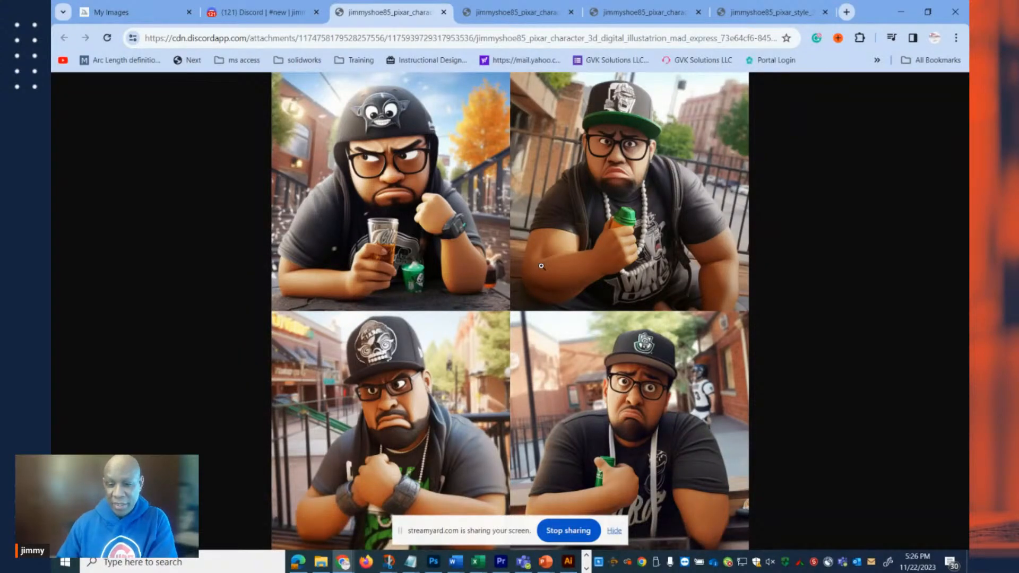
click(467, 214)
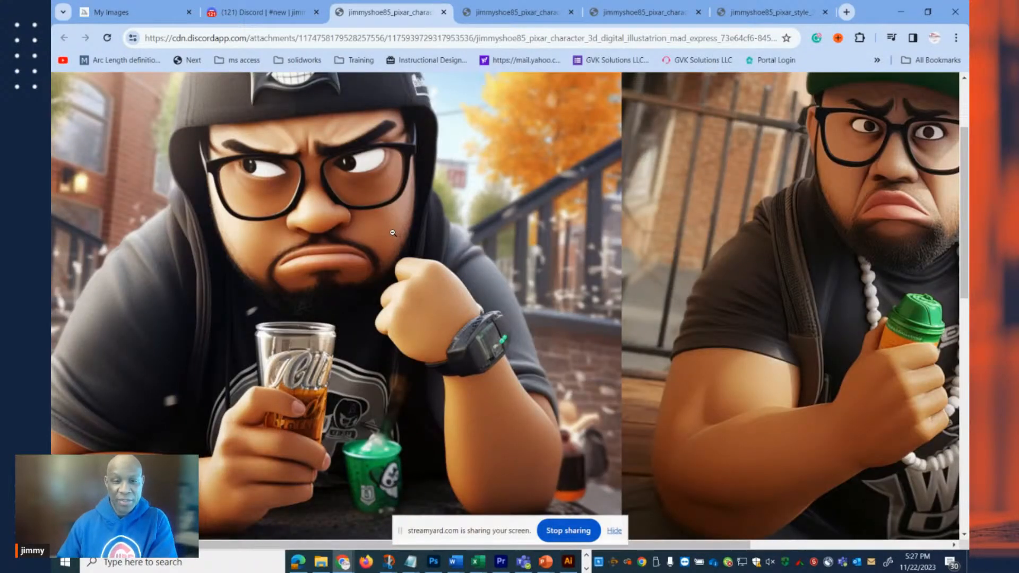
Inspect the helmeted character's headgear, face and drink, close the full-size image, and dismiss its preview in the channel.
scroll(393, 232, up, 2)
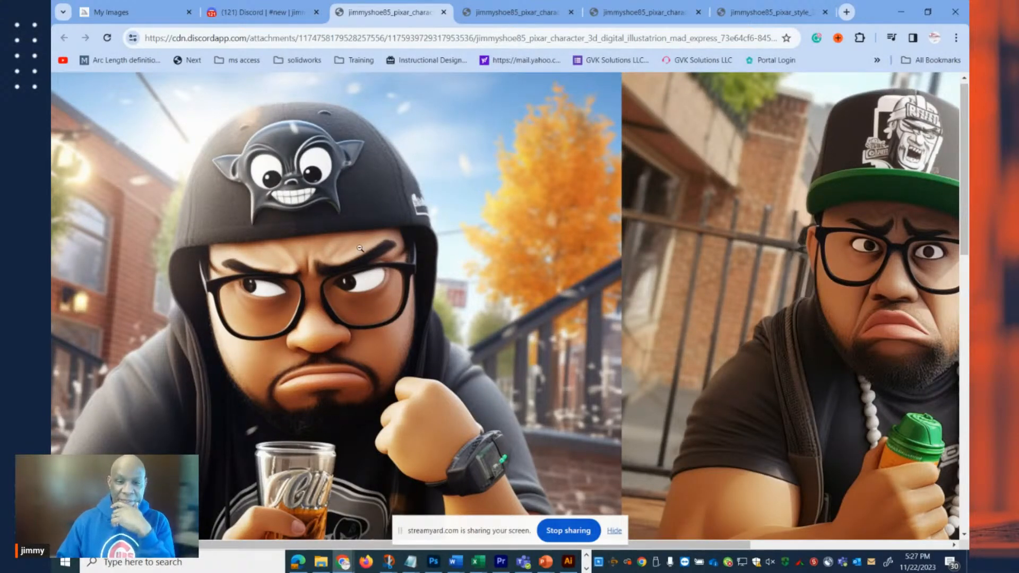
scroll(360, 248, down, 2)
scroll(386, 252, up, 2)
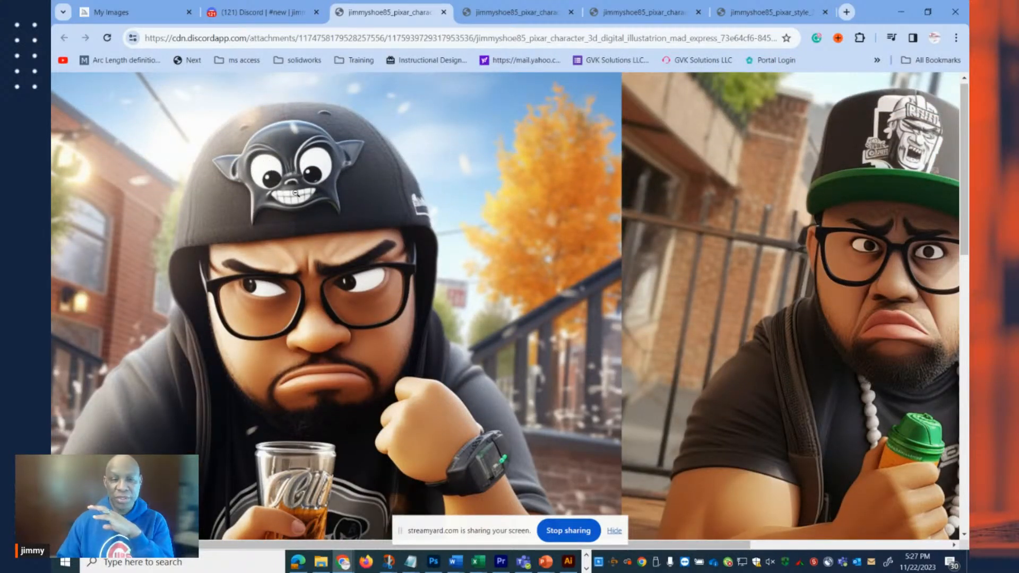
click(444, 11)
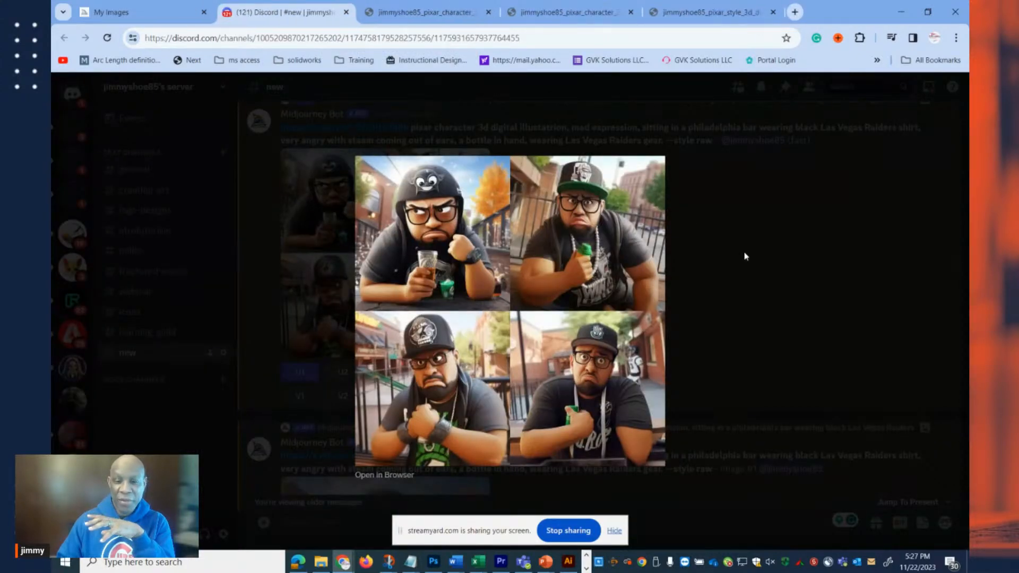
click(744, 253)
Examine the helmeted Image #1 and its 2x upscale, and preview the enlarged "urban bar" grid with the football logo prompt.
scroll(696, 246, down, 4)
scroll(662, 237, down, 2)
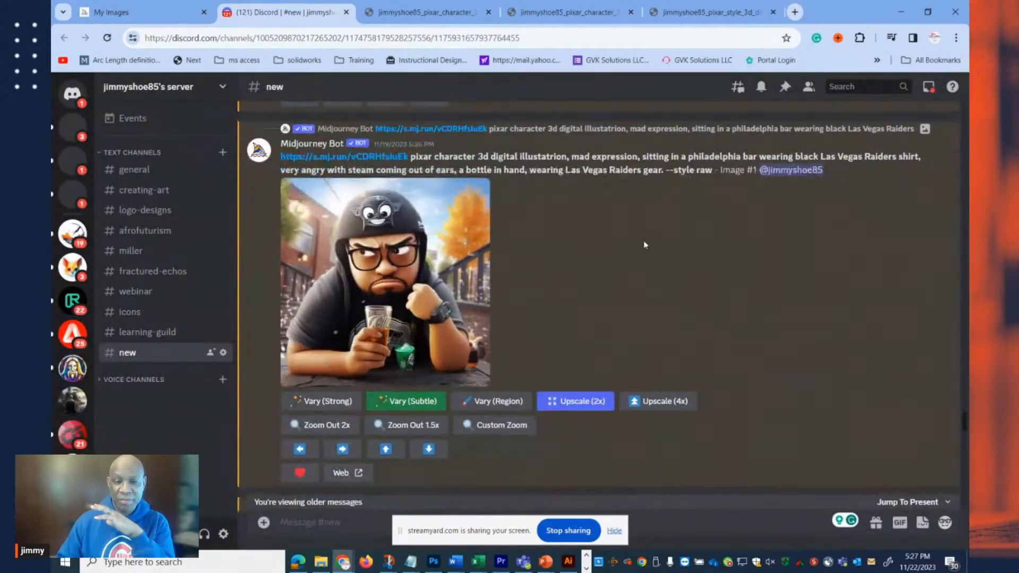
scroll(479, 274, down, 5)
scroll(470, 275, down, 4)
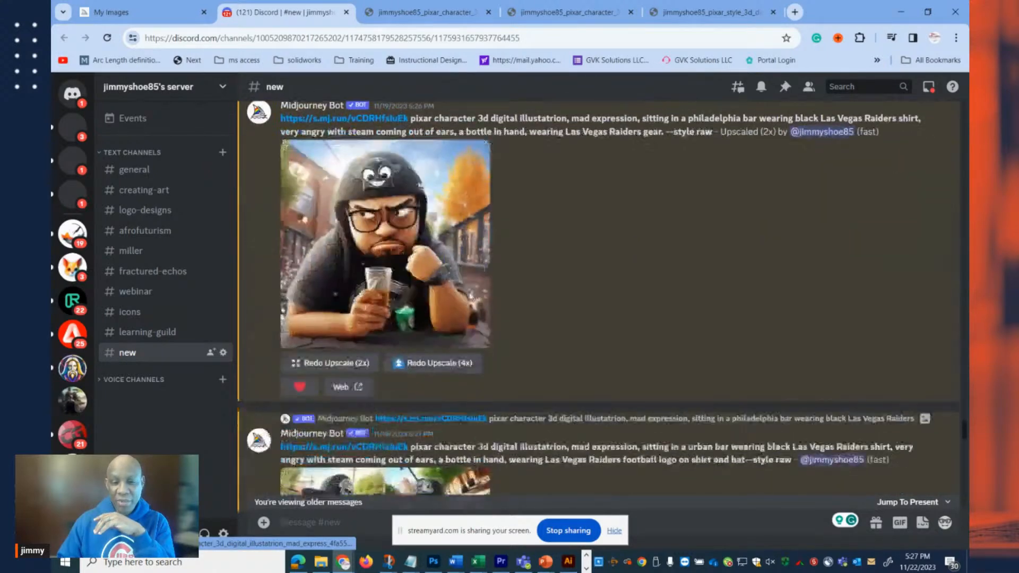
scroll(461, 276, down, 2)
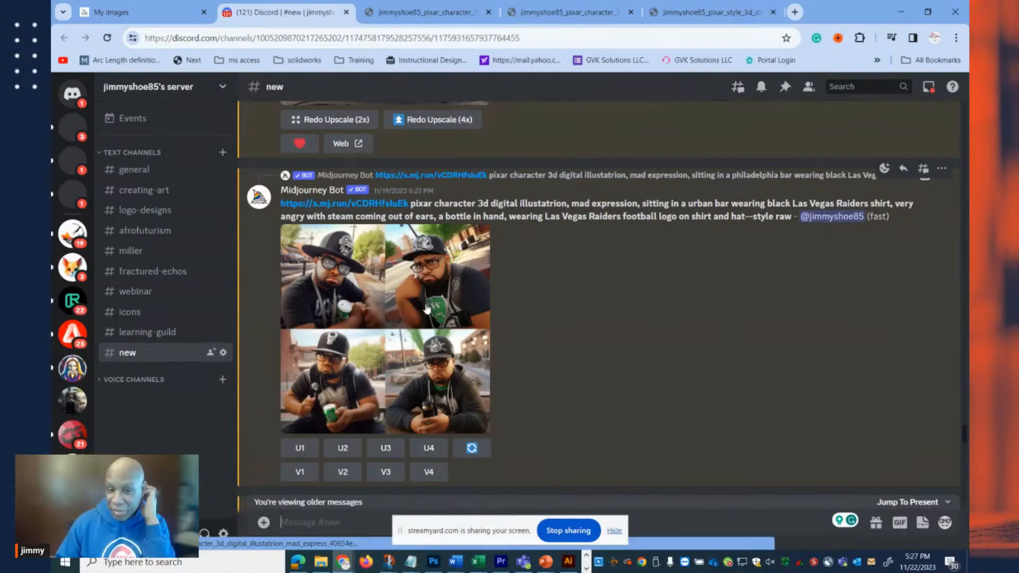
click(396, 317)
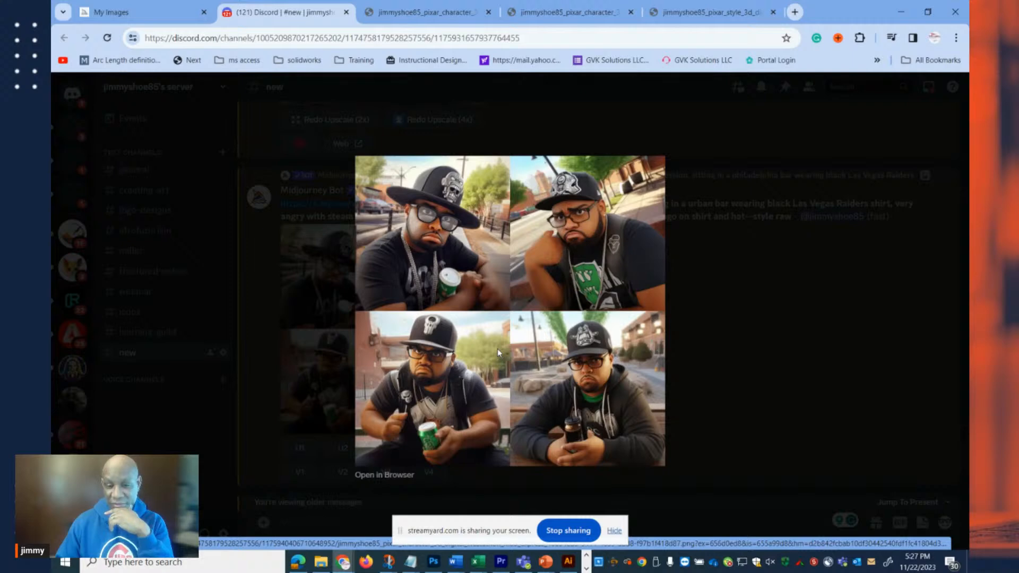
click(713, 351)
Review the black t-shirt dining room remix, the Raiders team logo grid, and the bar remix with a skull and cross swords logo.
scroll(713, 351, down, 5)
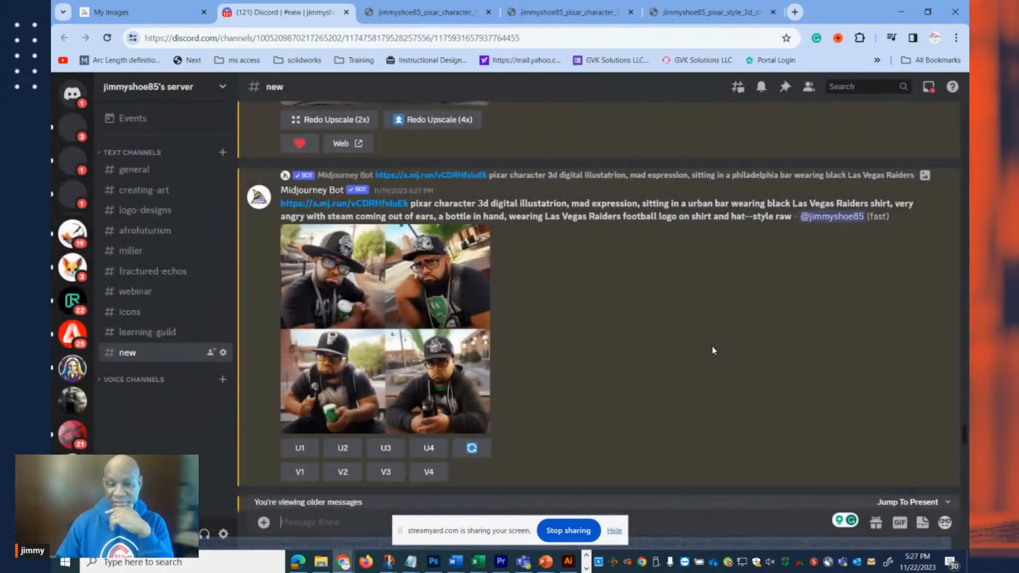
scroll(526, 300, down, 2)
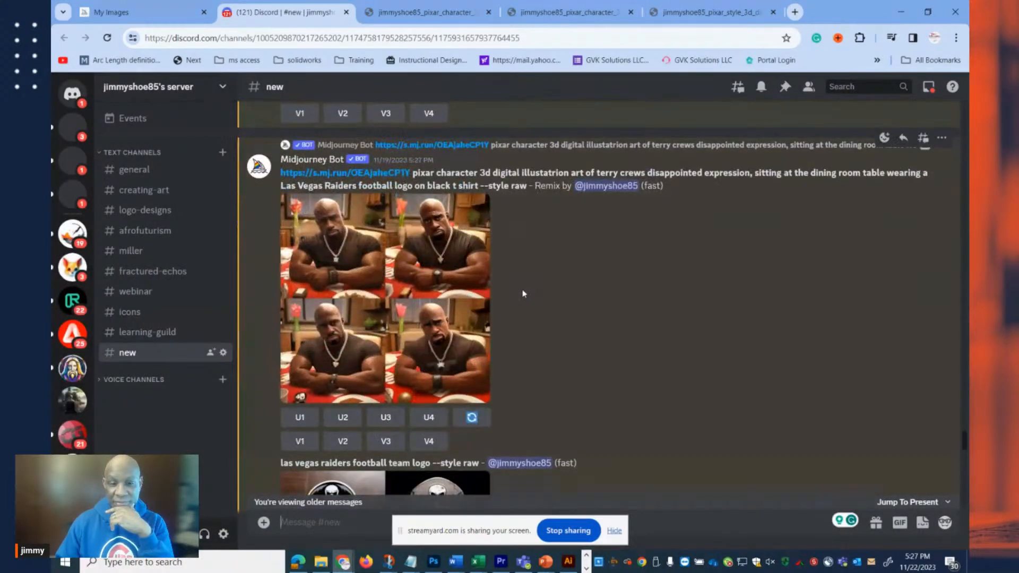
scroll(522, 294, down, 1)
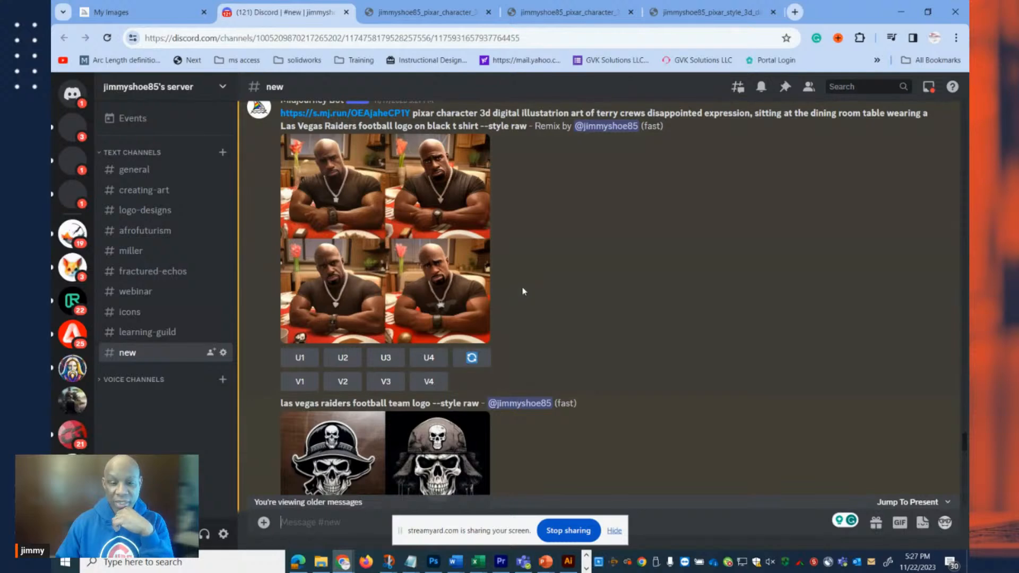
scroll(523, 284, down, 3)
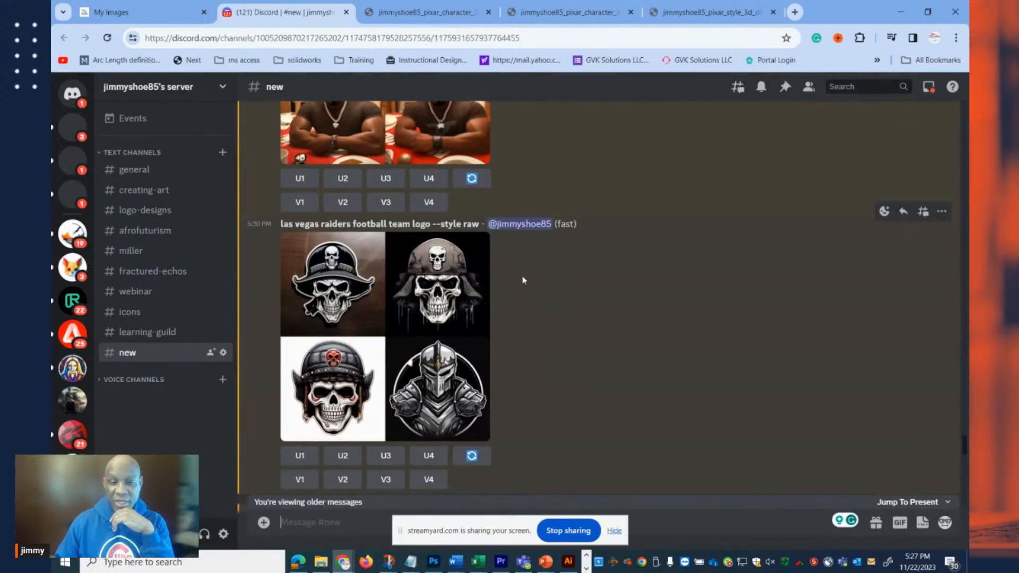
scroll(523, 280, down, 1)
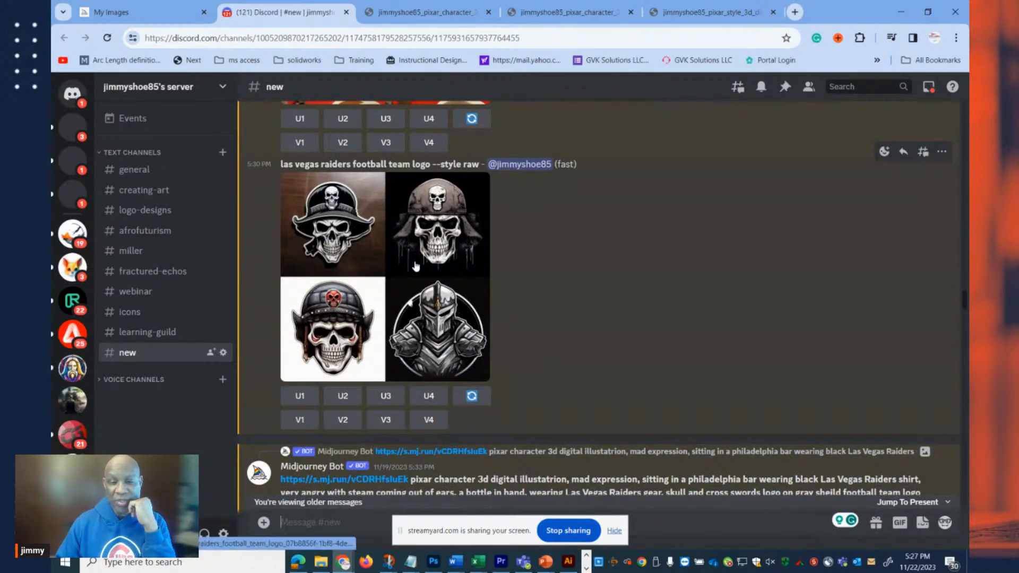
scroll(418, 263, down, 3)
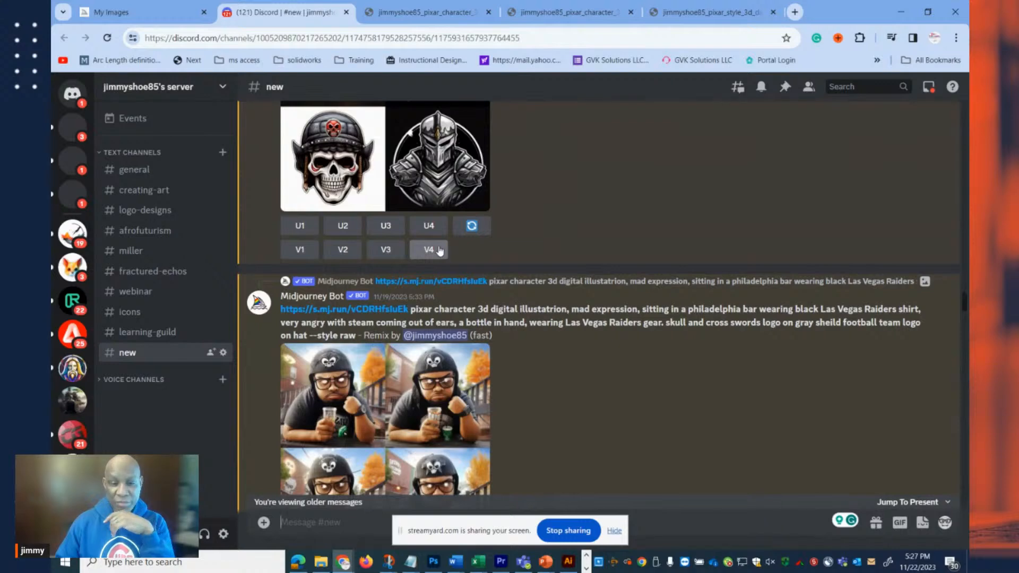
scroll(439, 250, down, 3)
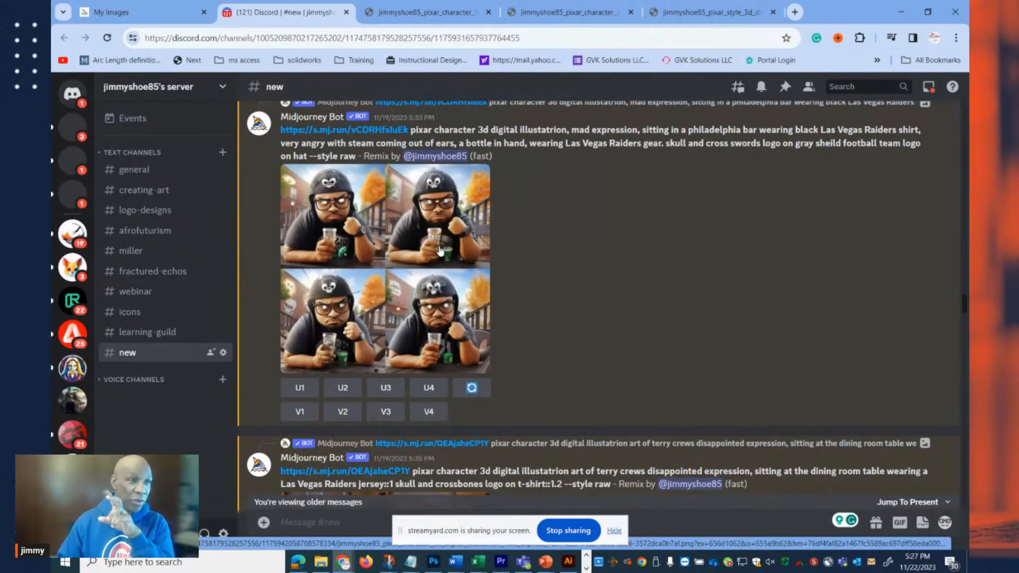
Review the crossbones t-shirt remix, the describe results for the Raiders shield, and the bar and dining room remixes using the Oakland Raiders logo.
scroll(439, 250, down, 6)
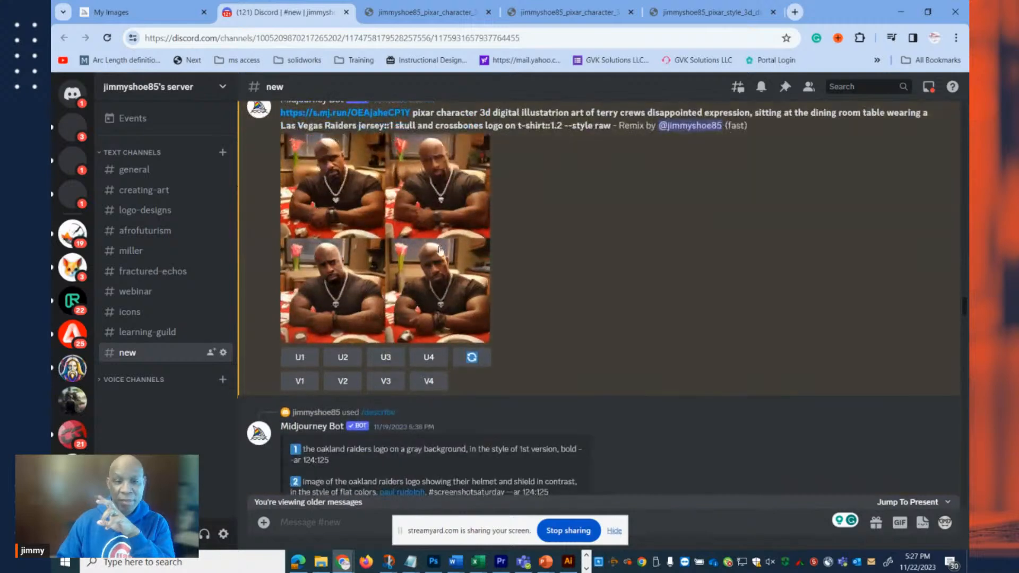
scroll(439, 249, down, 7)
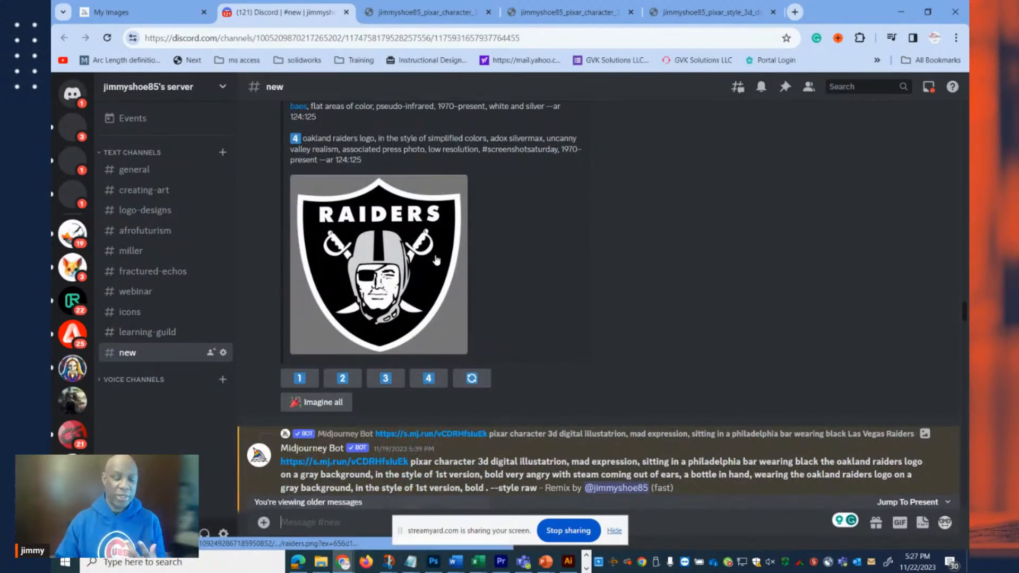
scroll(436, 260, down, 3)
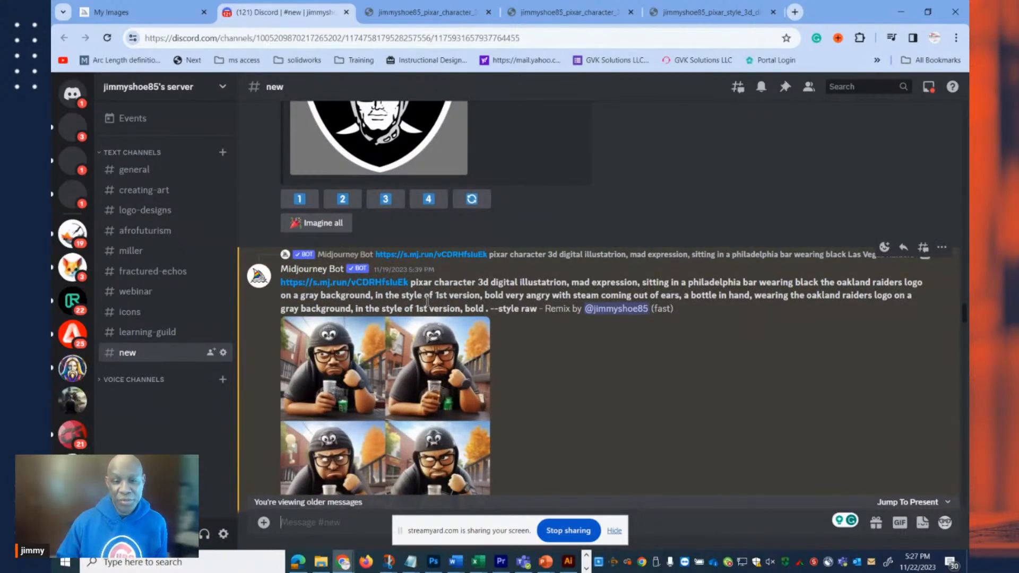
scroll(426, 301, down, 2)
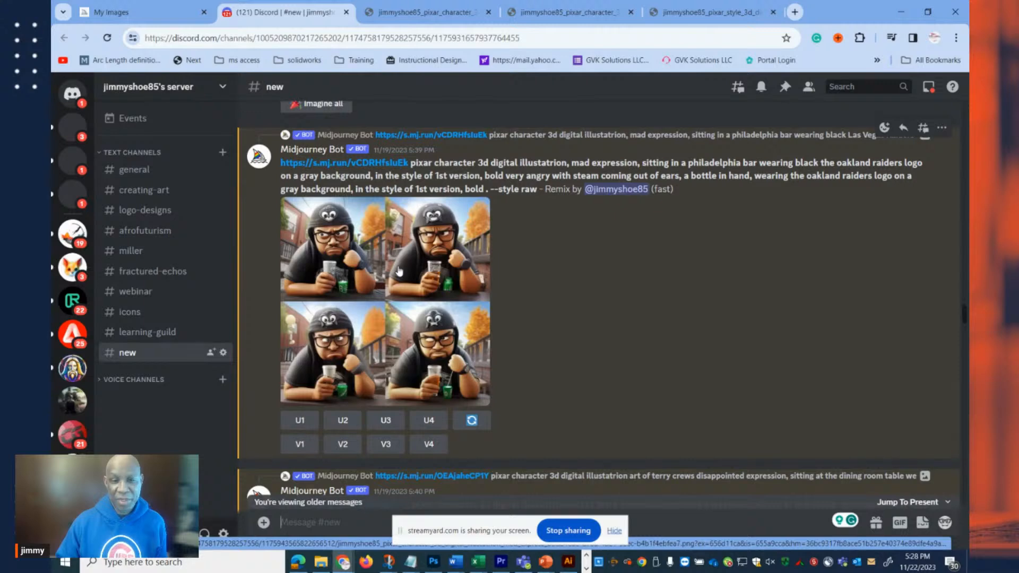
scroll(406, 271, down, 5)
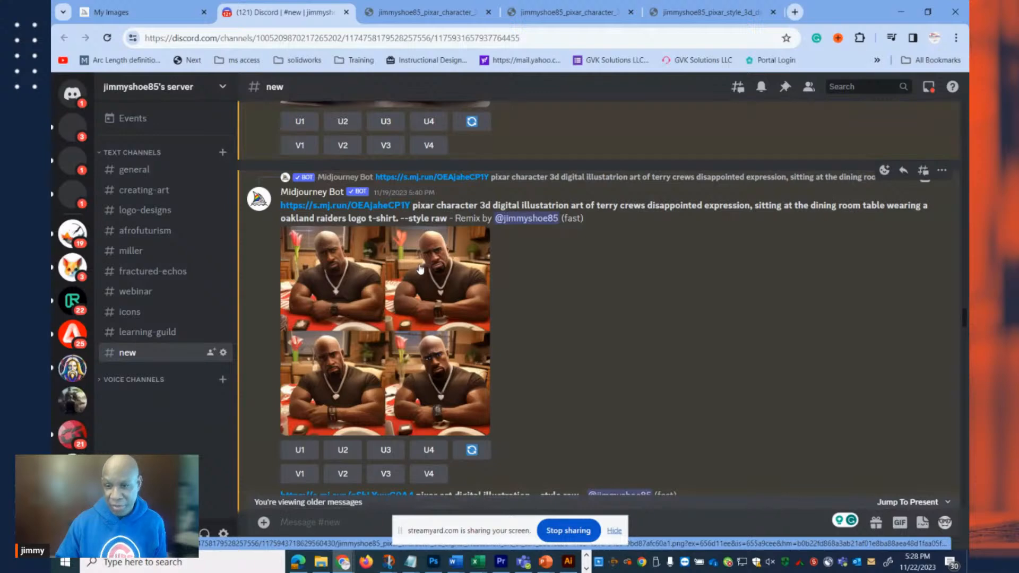
Examine the "pixar art digital illustration" grid and the all-white pirate skull and crossbones logo grid.
scroll(419, 268, down, 4)
scroll(419, 268, down, 5)
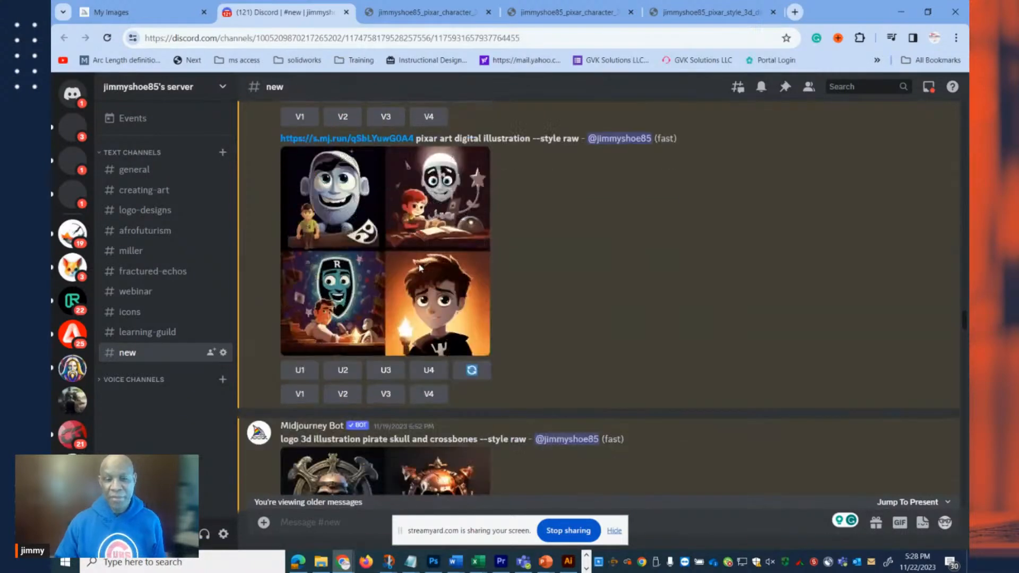
scroll(419, 268, down, 6)
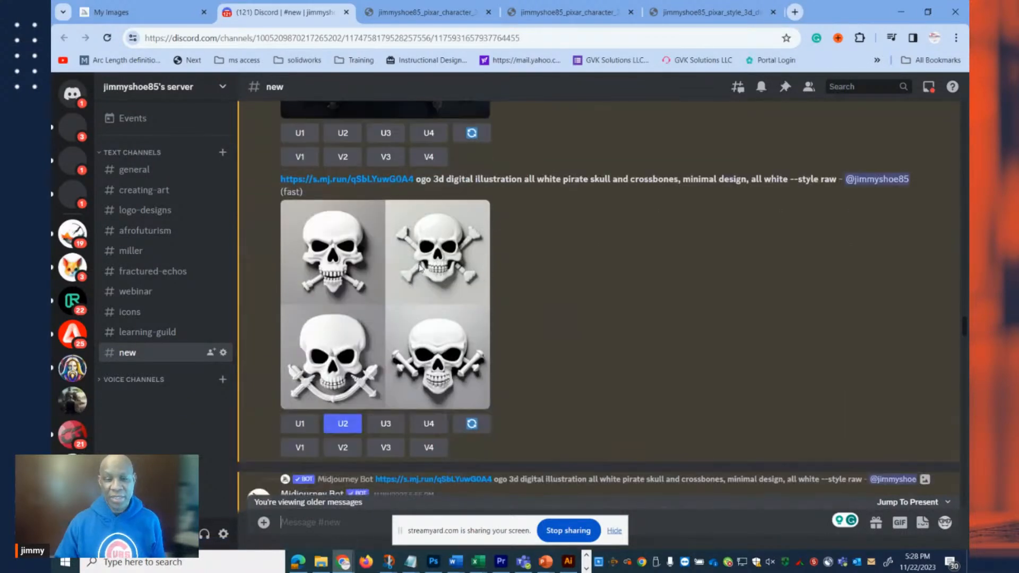
Examine the all-white skull and crossbones grid and its upscaled Image #2.
scroll(420, 268, down, 3)
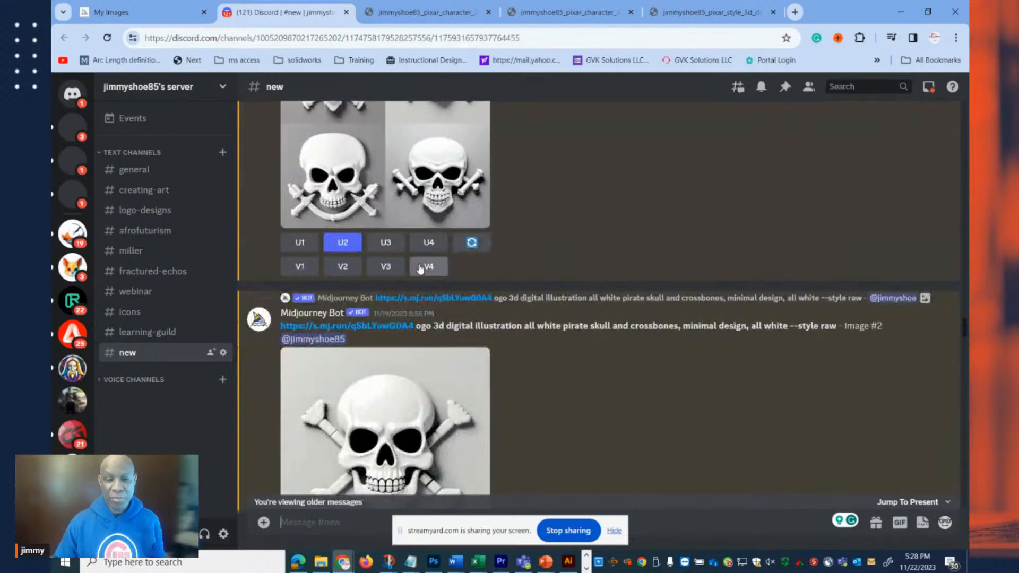
scroll(419, 268, up, 4)
scroll(419, 268, down, 6)
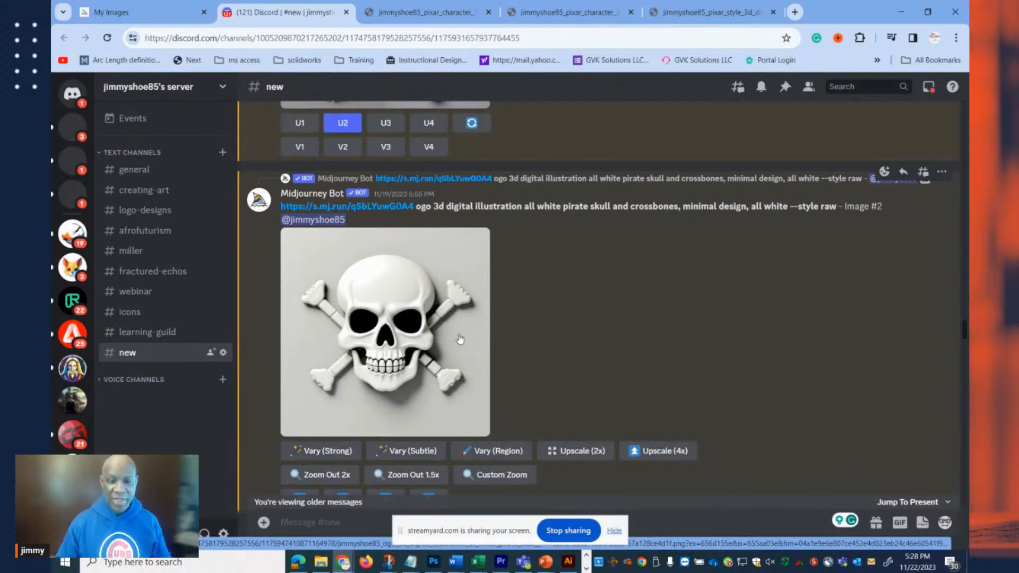
scroll(456, 336, down, 4)
scroll(433, 315, up, 5)
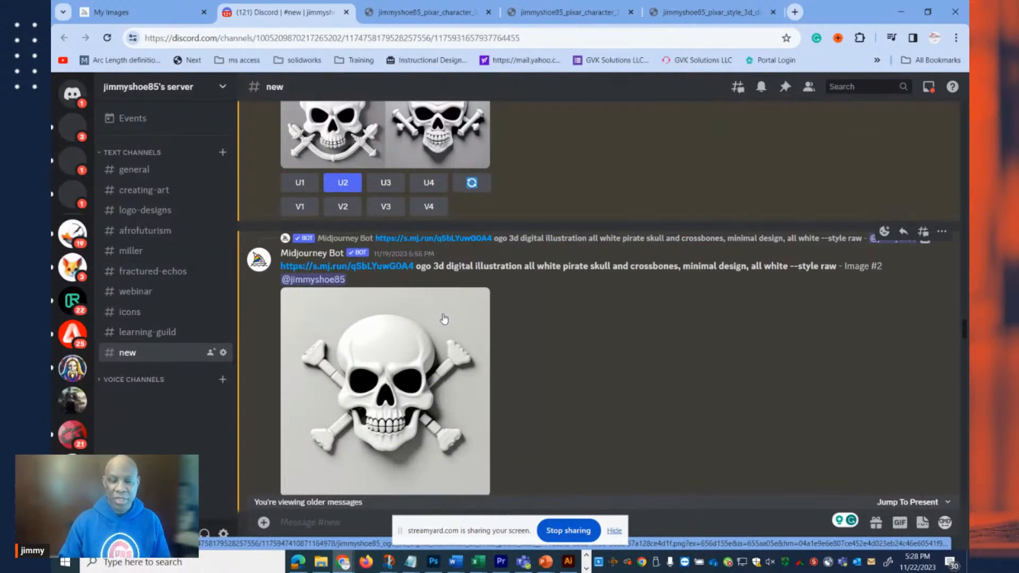
Switch to Photoshop and inspect the Raiders shield on the shirt in thor.psd up close.
click(900, 12)
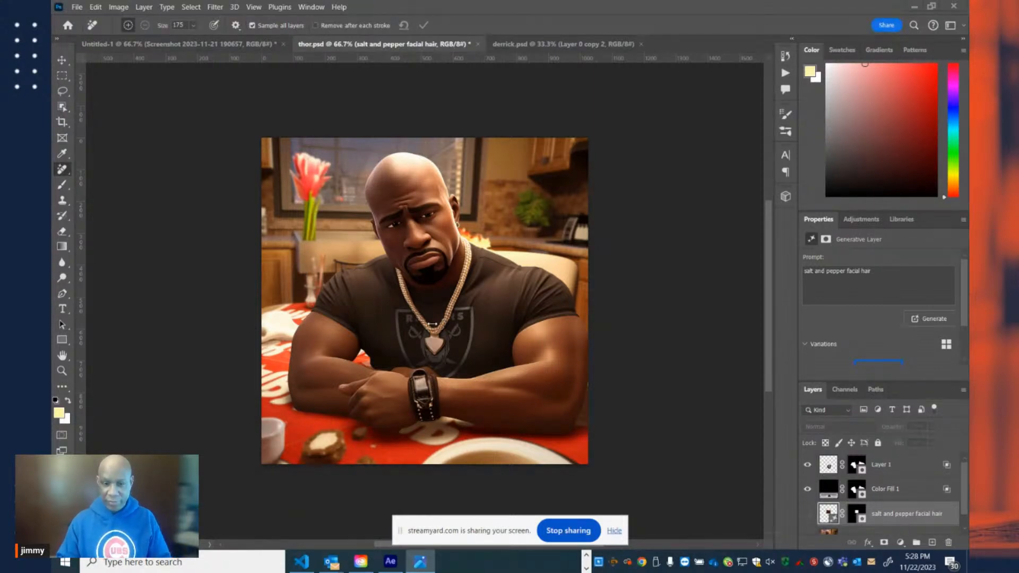
scroll(436, 326, up, 5)
scroll(484, 330, down, 1)
drag(484, 330, 472, 222)
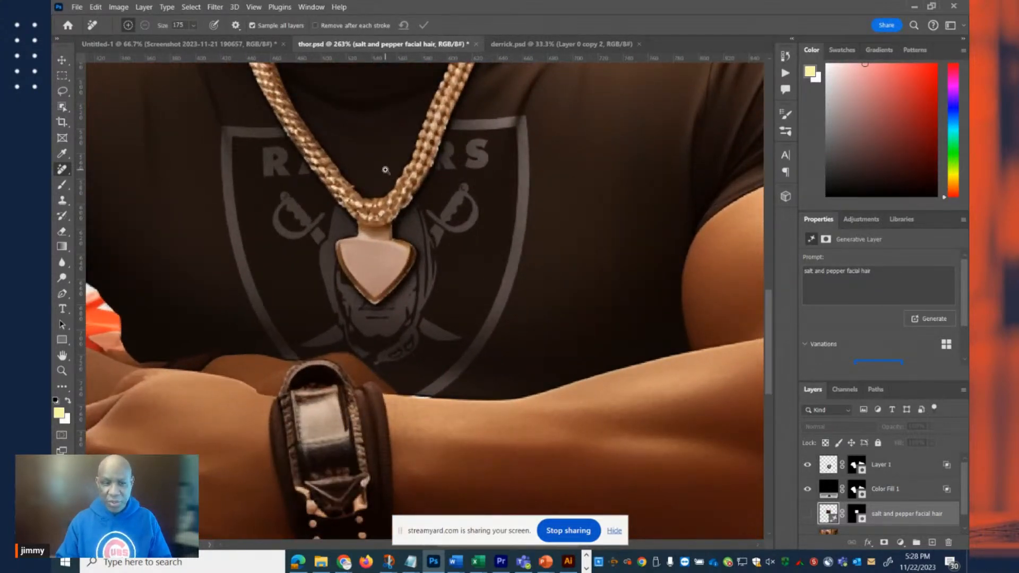
Choose the Brush tool and compare the shirt with Color Fill 1 and Layer 1 each hidden and shown.
click(62, 184)
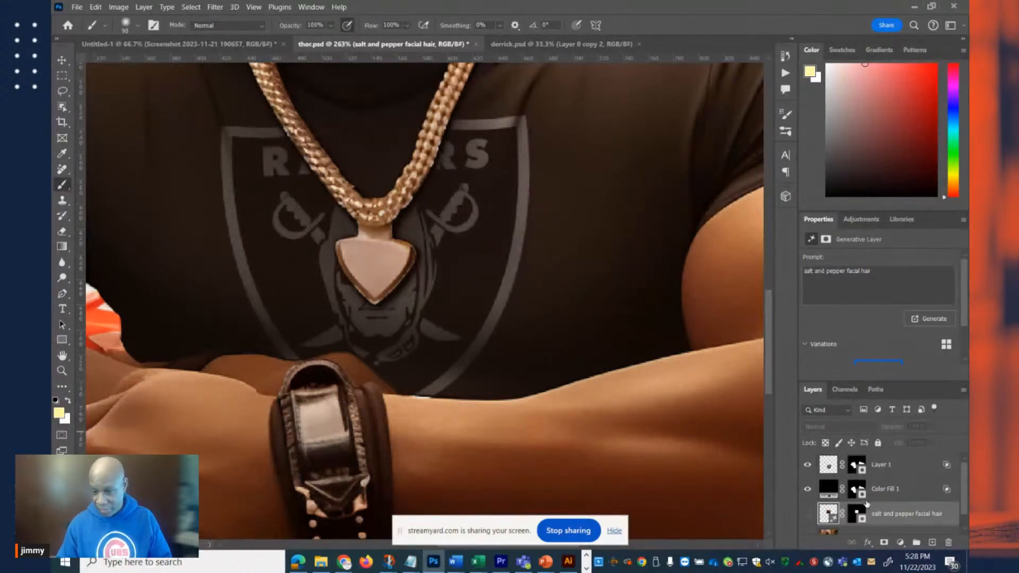
click(807, 489)
click(807, 489)
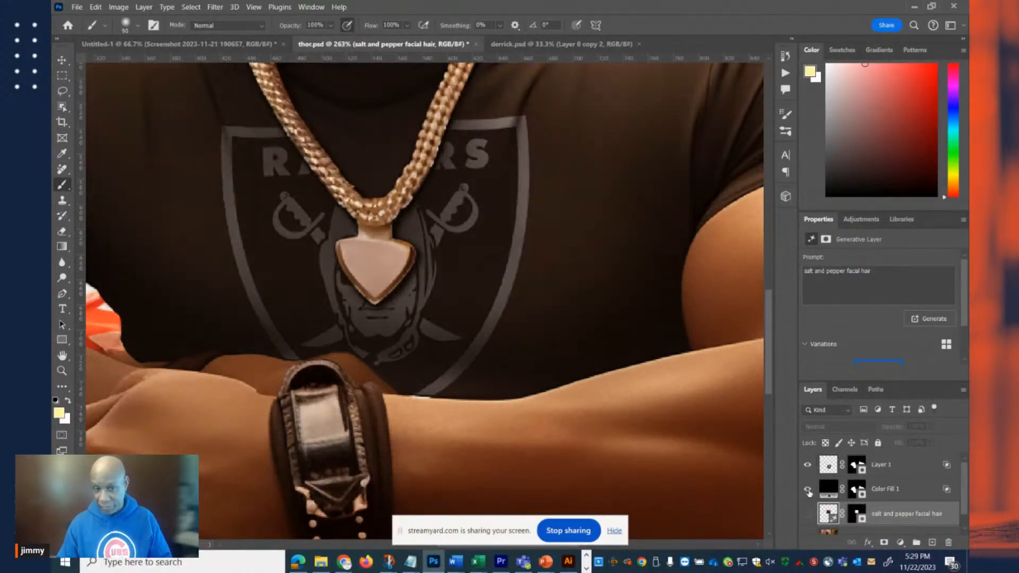
scroll(861, 487, down, 1)
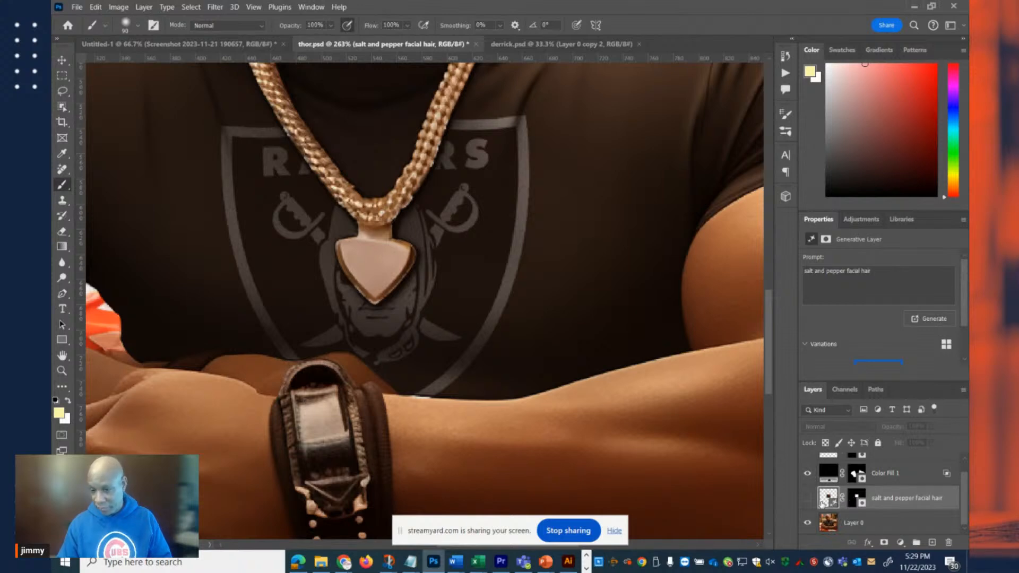
scroll(823, 506, up, 1)
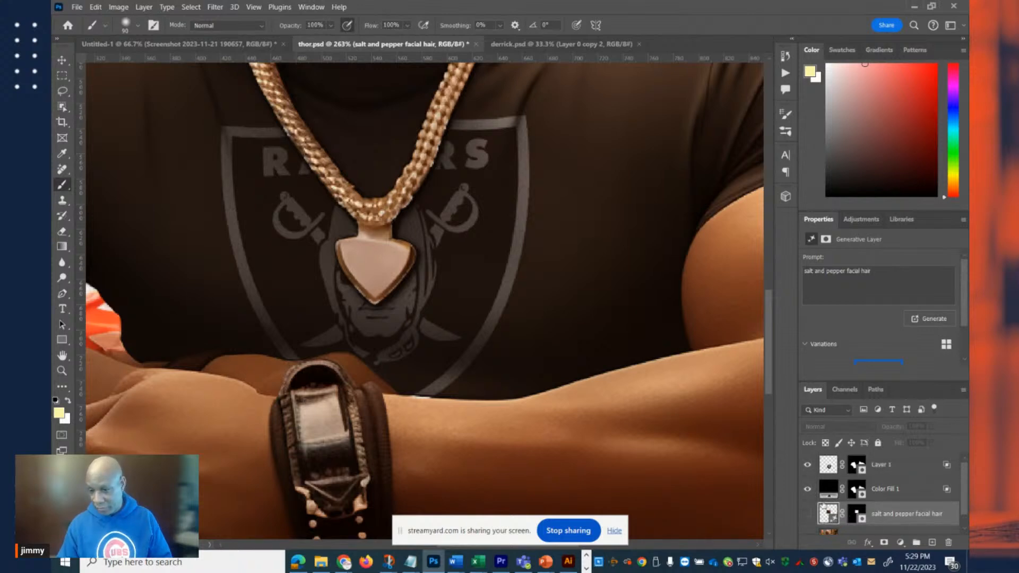
click(808, 466)
click(808, 466)
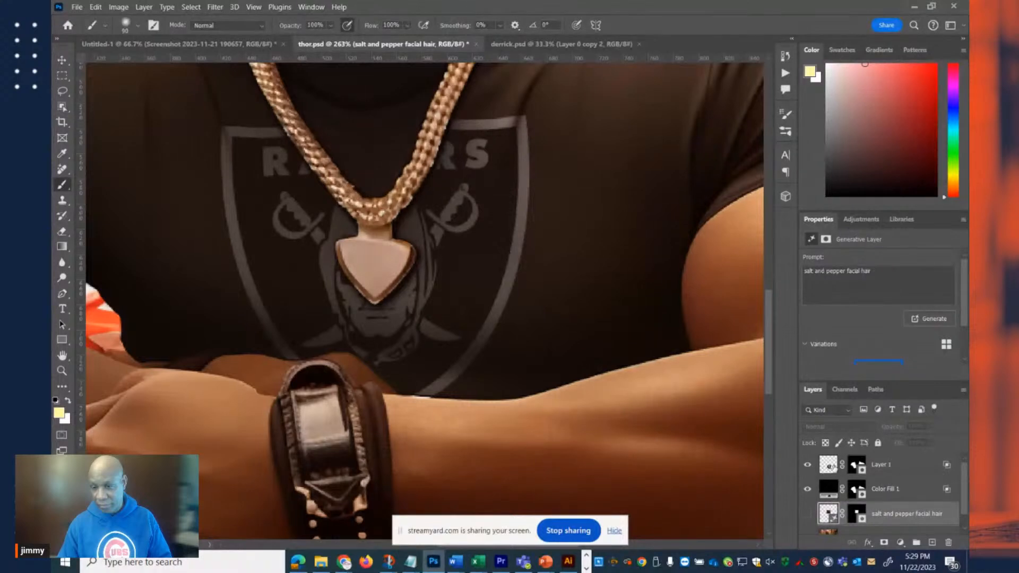
Paint white on Layer 1's mask with a 40 px brush to reveal the RAIDERS lettering between the chain strands.
click(853, 467)
click(853, 467)
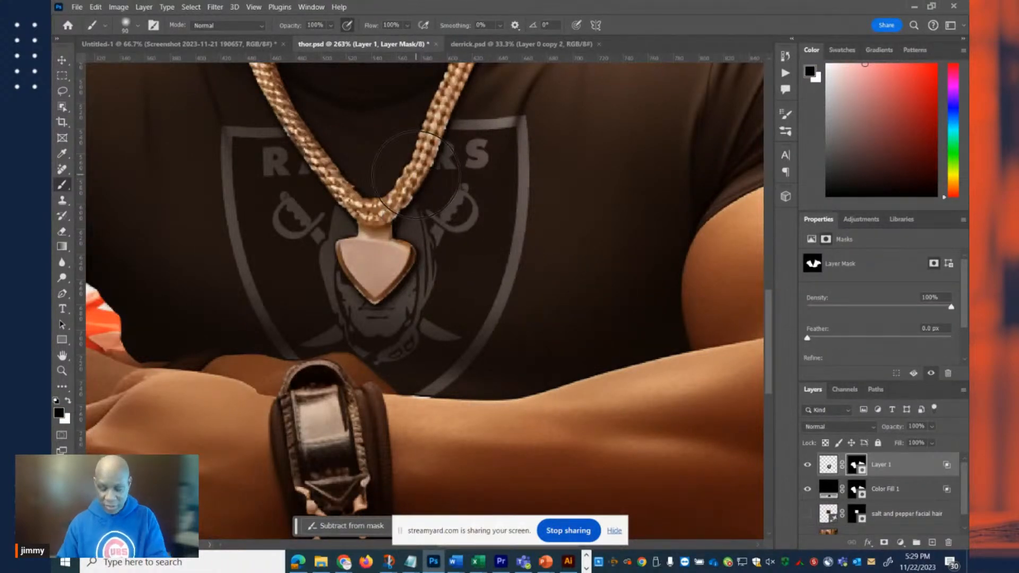
key(bracketleft)
key(bracketleft)
key(bracketleft)
key(bracketleft)
key(bracketleft)
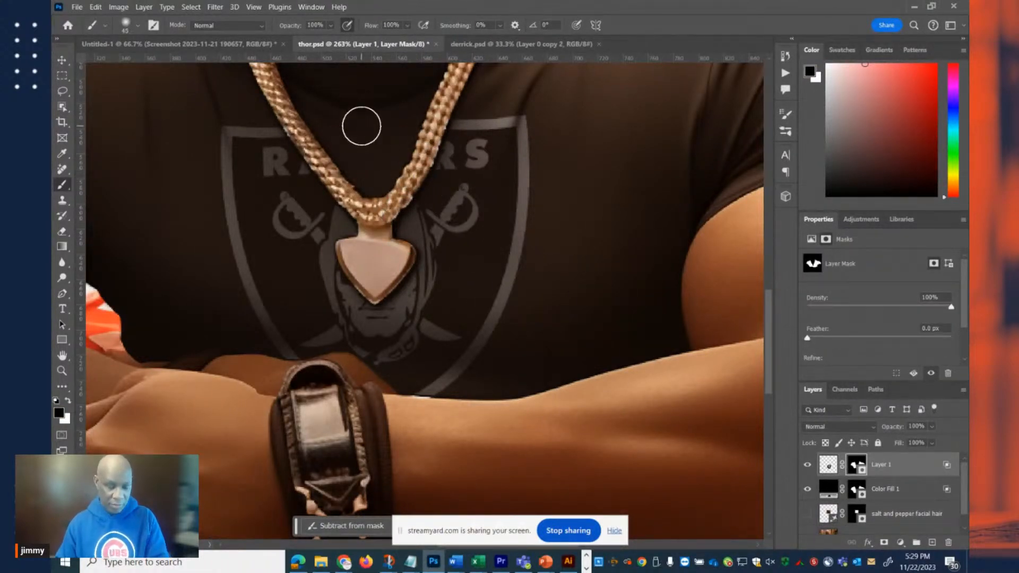
key(x)
key(bracketleft)
mouse_move(361, 138)
mouse_down()
mouse_move(375, 141)
mouse_move(349, 141)
mouse_up()
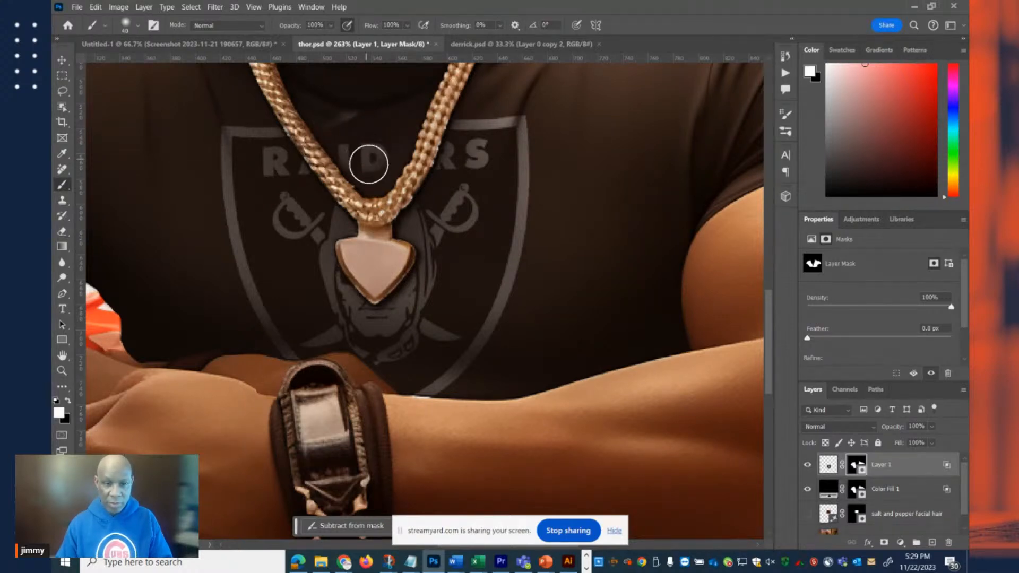
click(369, 160)
Refine Layer 1's mask in white with a 10 px brush around the lettering inside the chain.
key(bracketleft)
key(bracketleft)
key(bracketleft)
key(bracketleft)
key(bracketleft)
key(bracketleft)
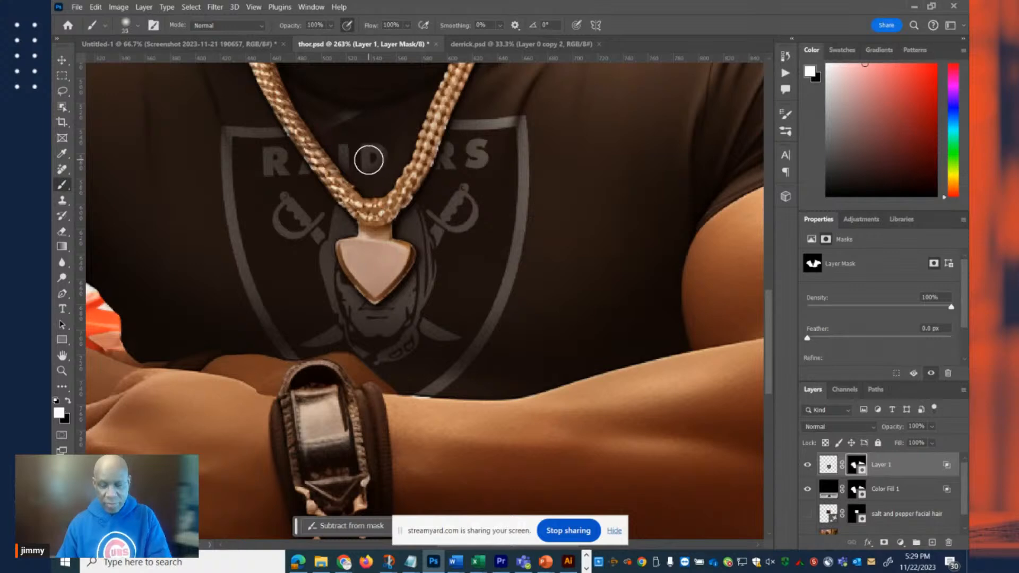
mouse_move(402, 147)
mouse_down()
mouse_move(417, 114)
mouse_move(384, 187)
mouse_up()
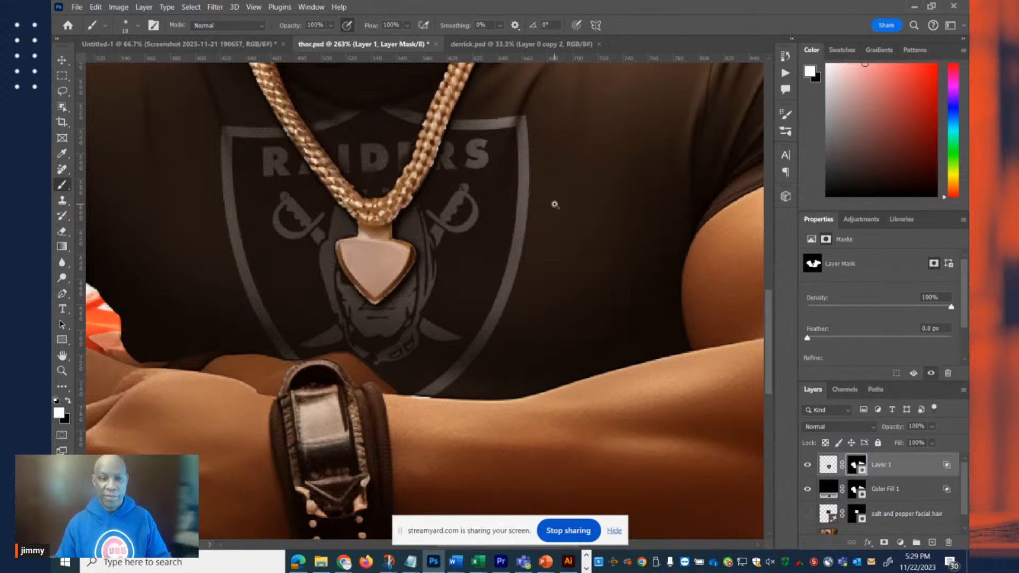
scroll(553, 205, down, 6)
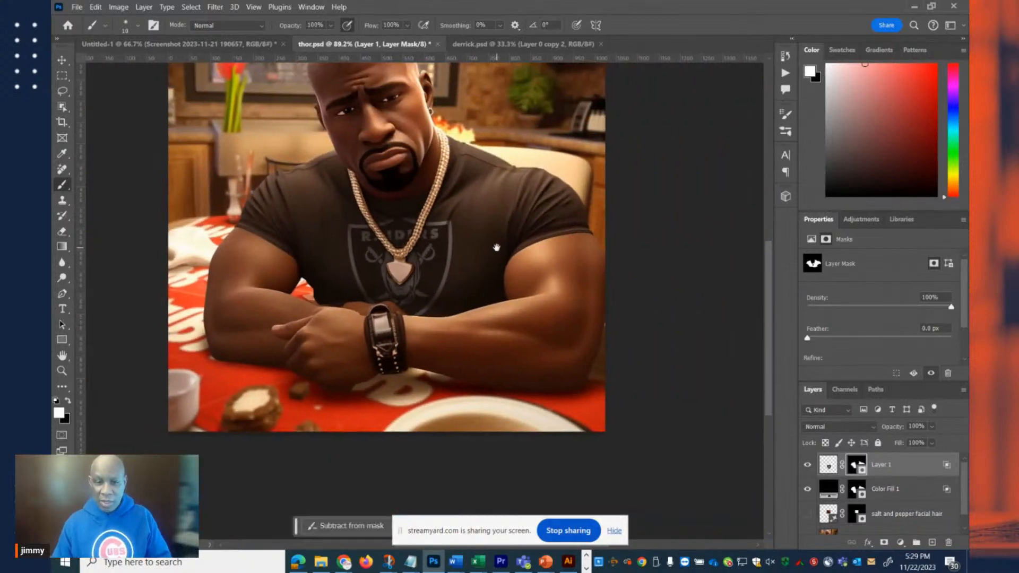
Enlarge the layer list, hide Color Fill 1, and compare the shirt with Layer 1 hidden and shown.
click(843, 388)
drag(836, 382, 832, 183)
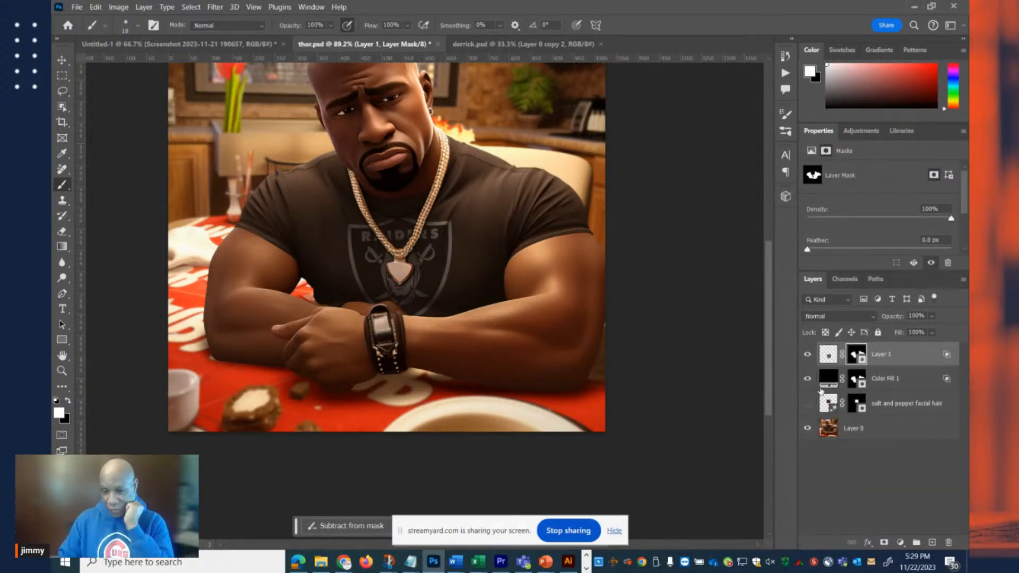
click(807, 378)
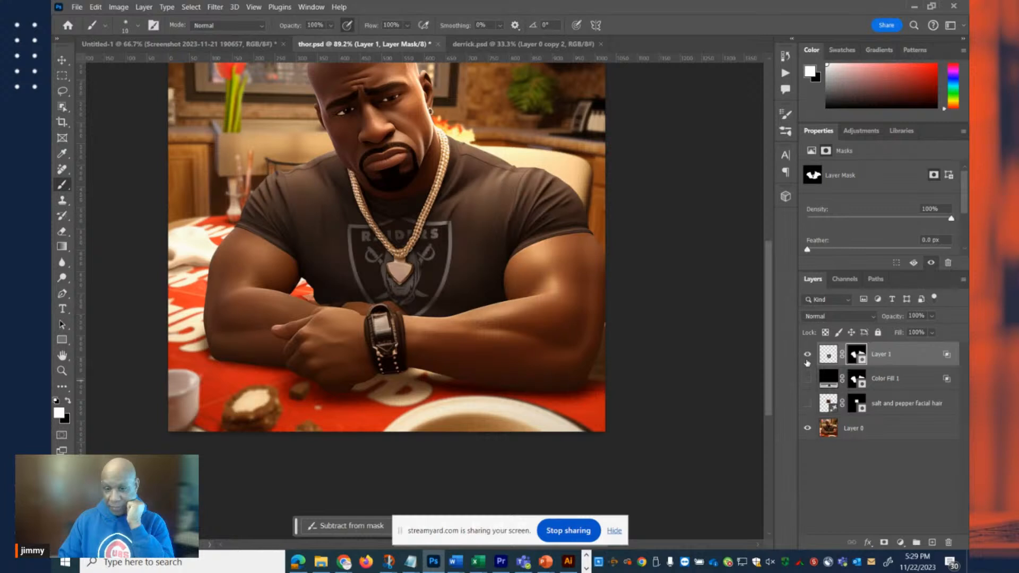
click(806, 354)
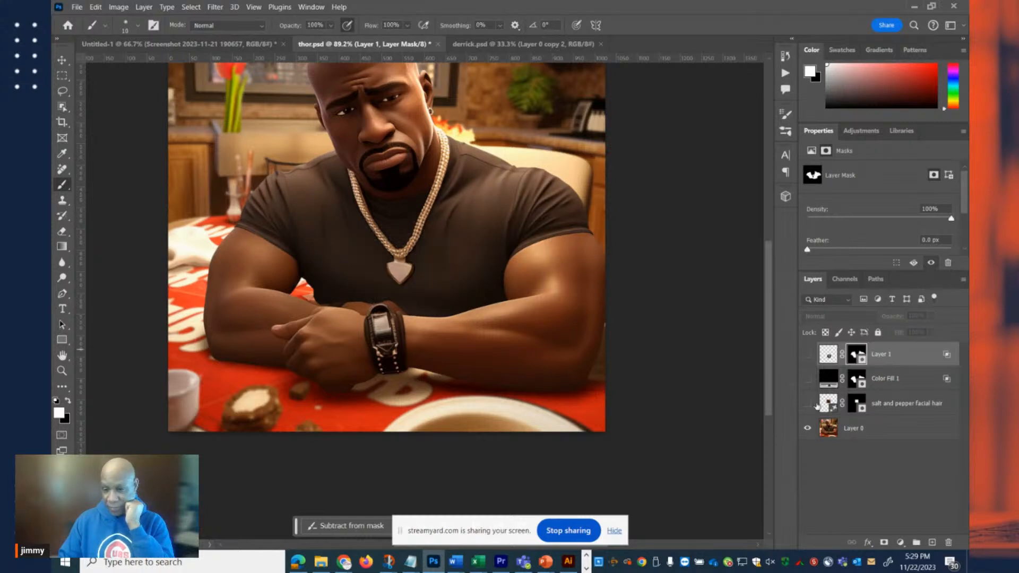
click(808, 355)
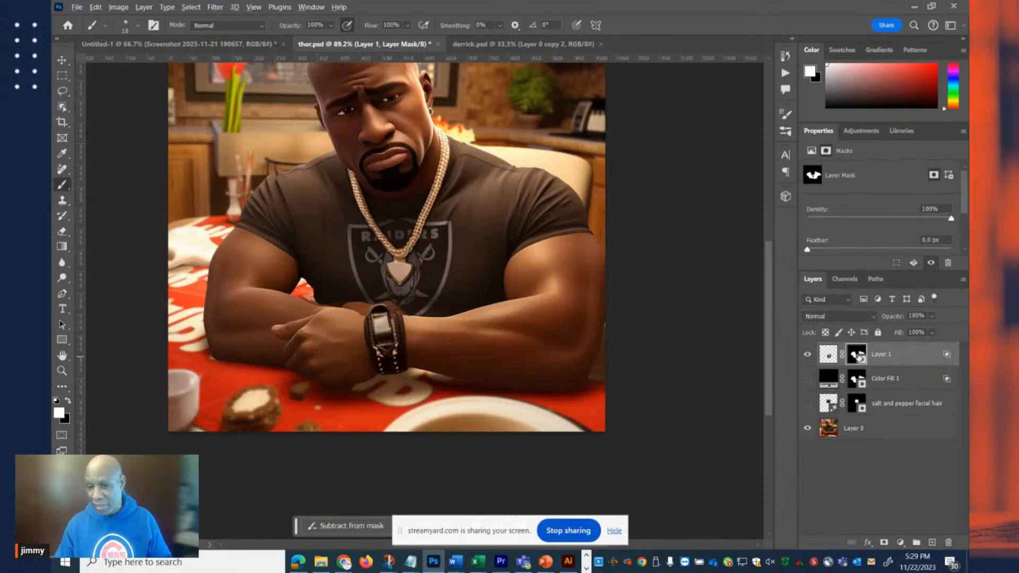
alt+click(858, 356)
alt+click(858, 357)
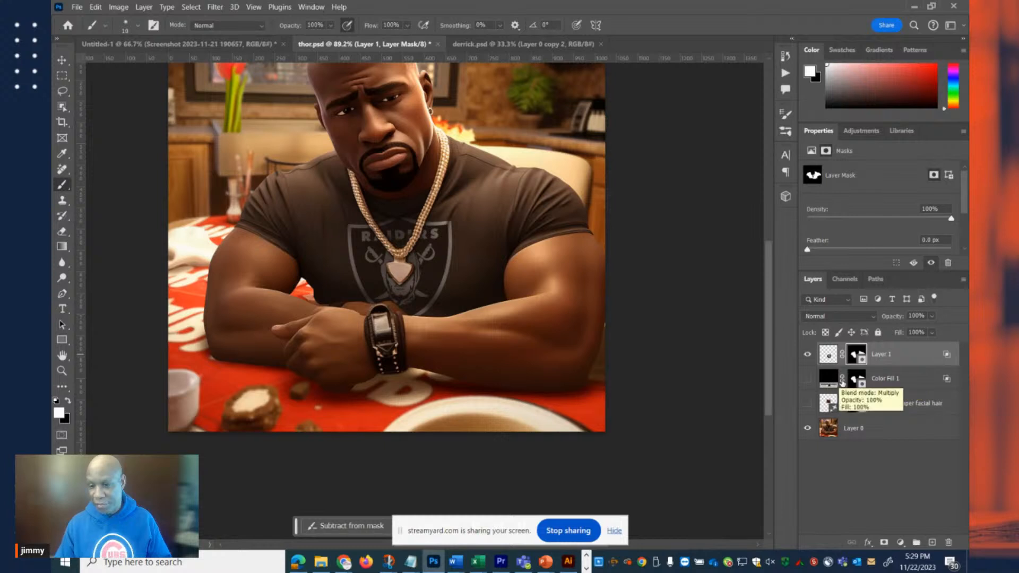
Preview the salt and pepper facial hair layer with Layer 1 hidden, and show Color Fill 1 again.
click(807, 354)
click(807, 404)
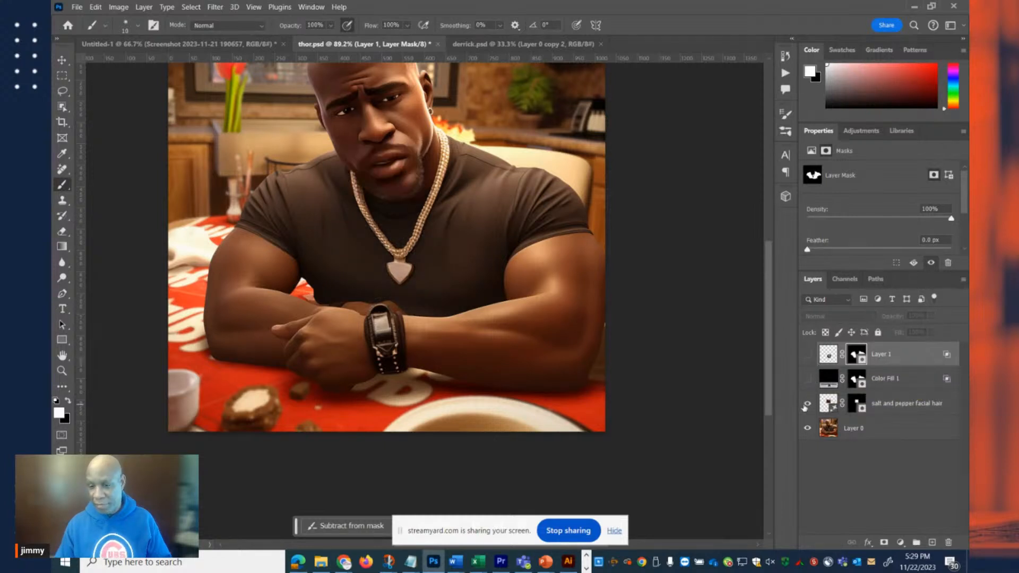
click(806, 405)
click(804, 407)
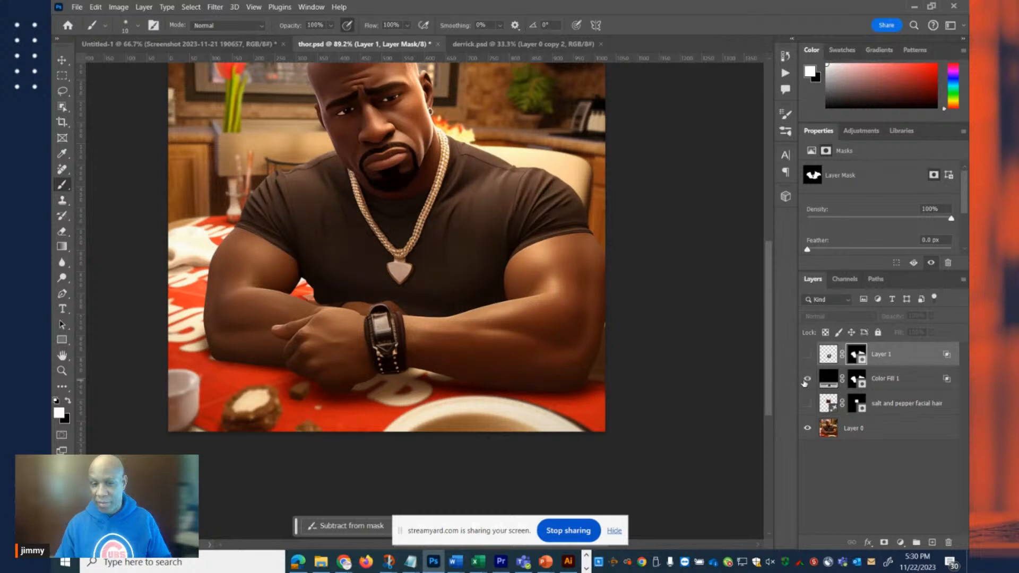
Disable Color Fill 1's layer mask, compare the whole image with the fill hidden and shown, and re-enable the mask.
click(826, 385)
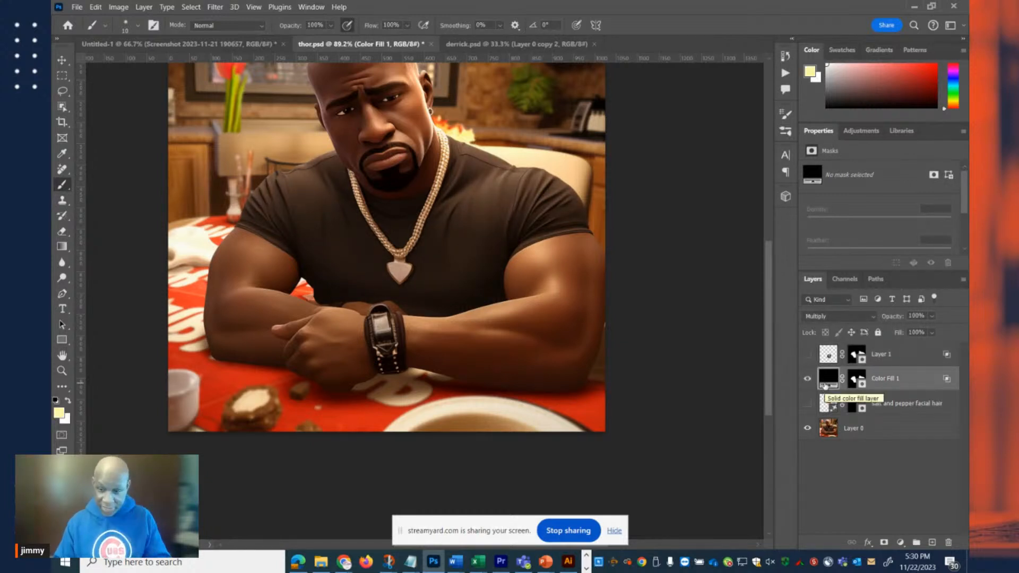
shift+click(858, 382)
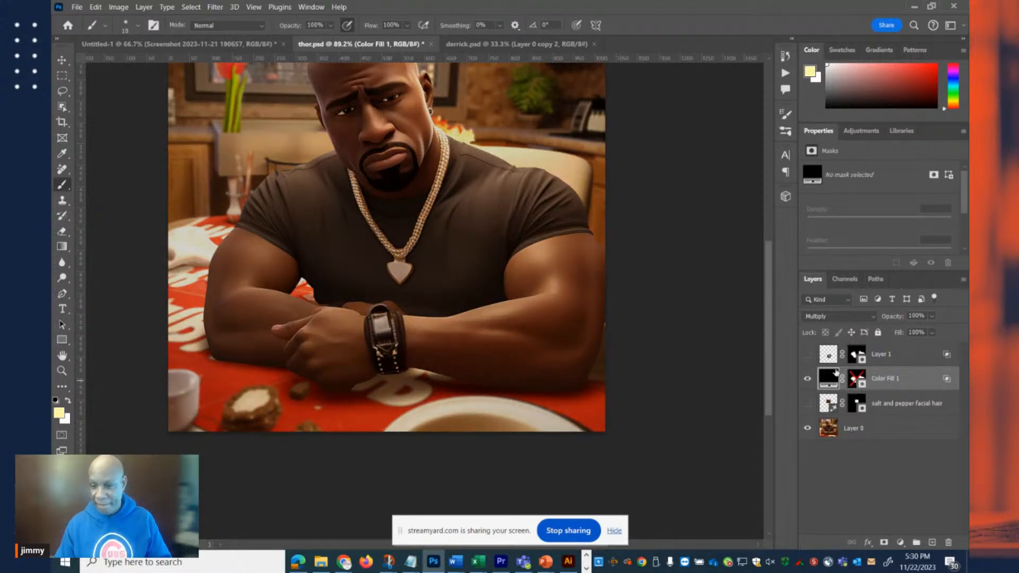
scroll(890, 379, up, 1)
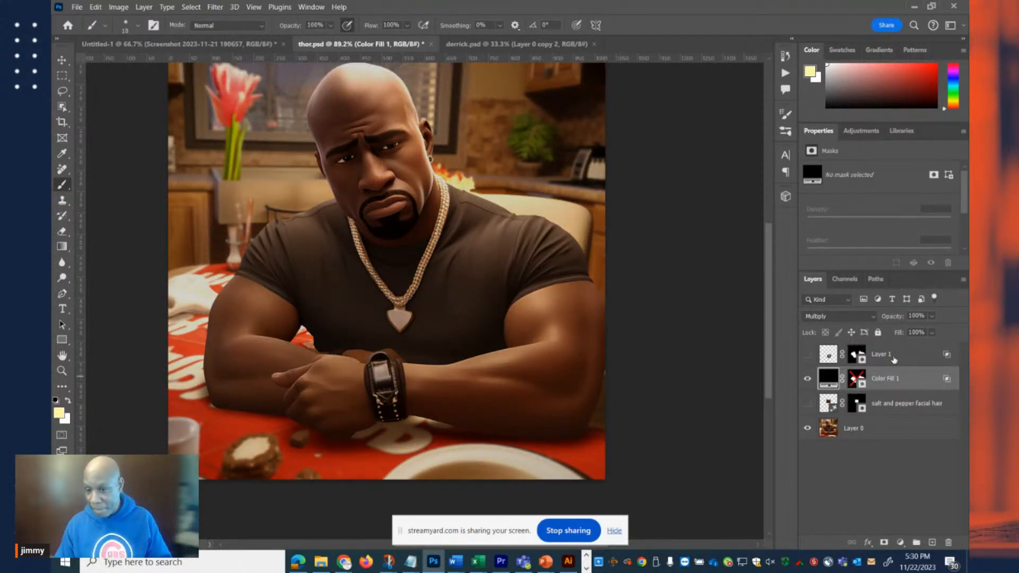
click(807, 380)
click(807, 380)
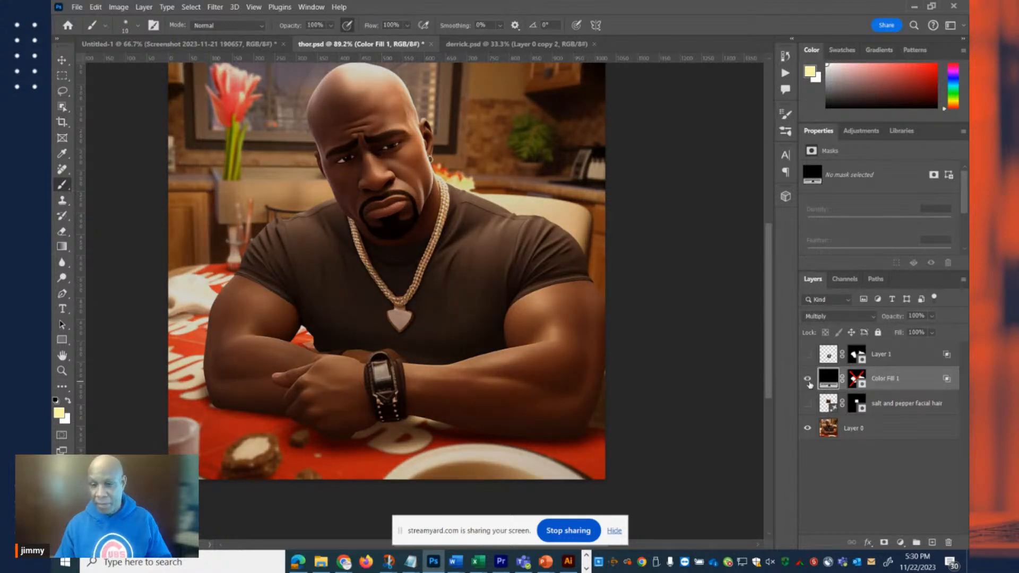
click(808, 380)
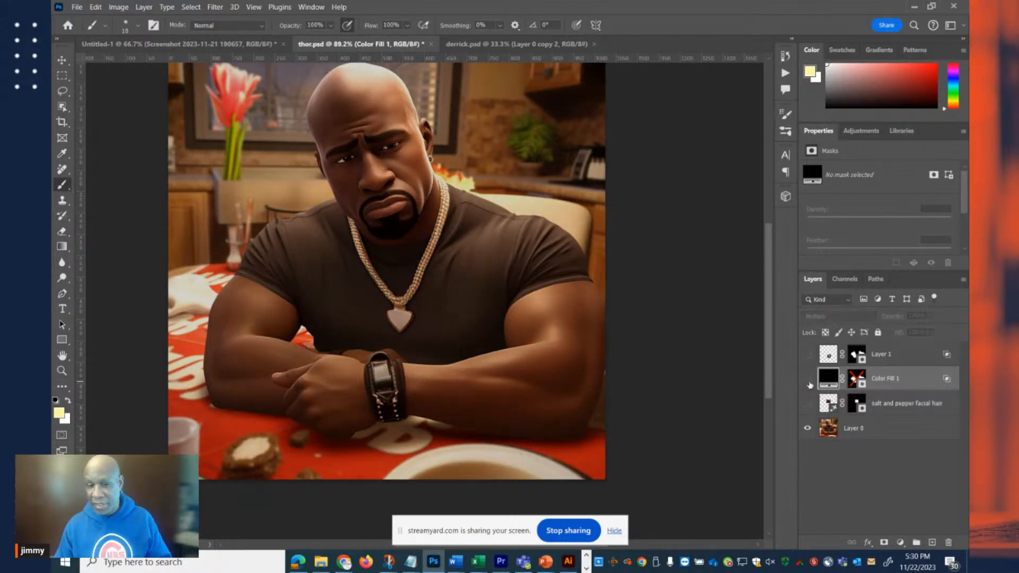
click(808, 380)
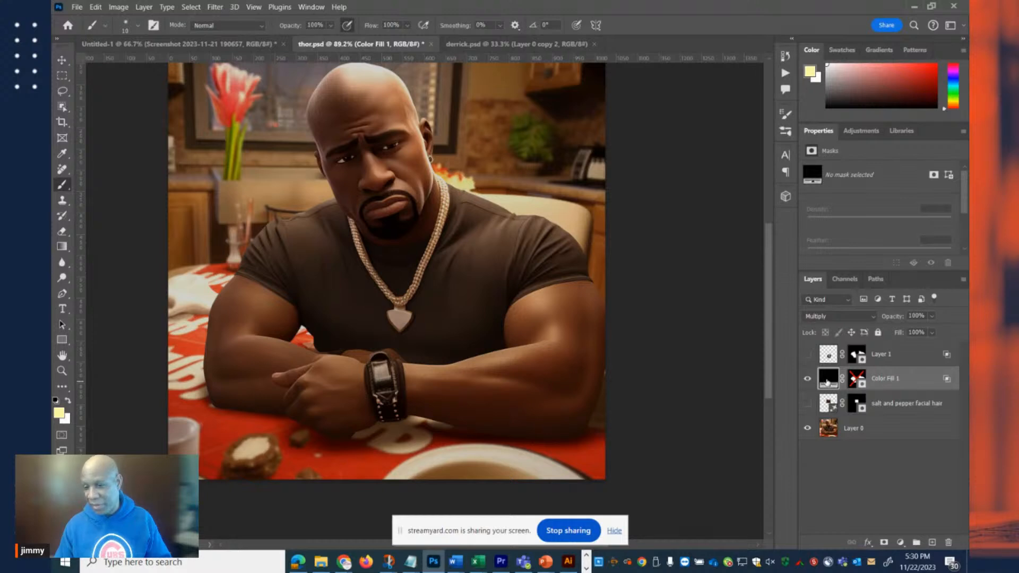
click(806, 380)
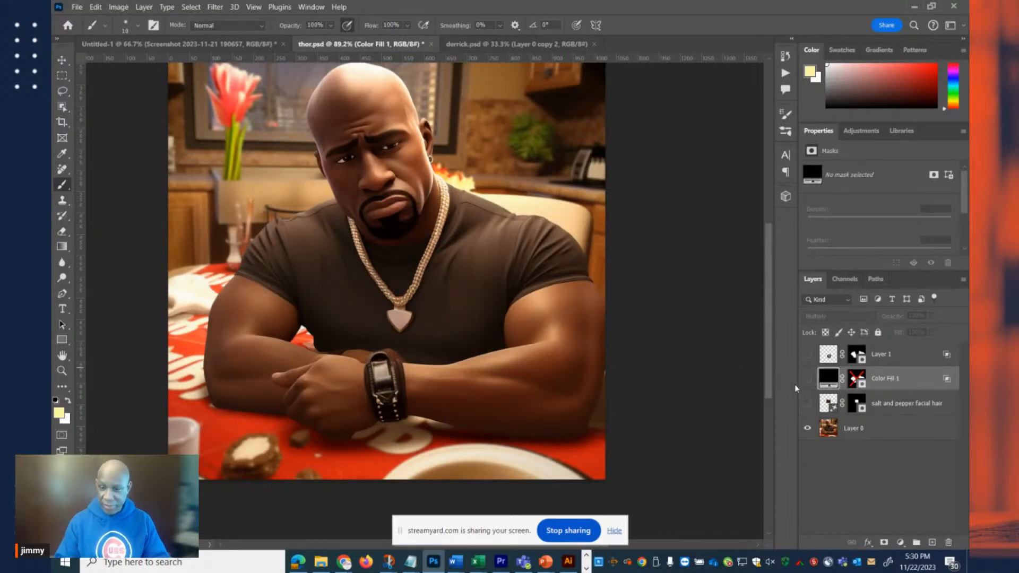
click(806, 380)
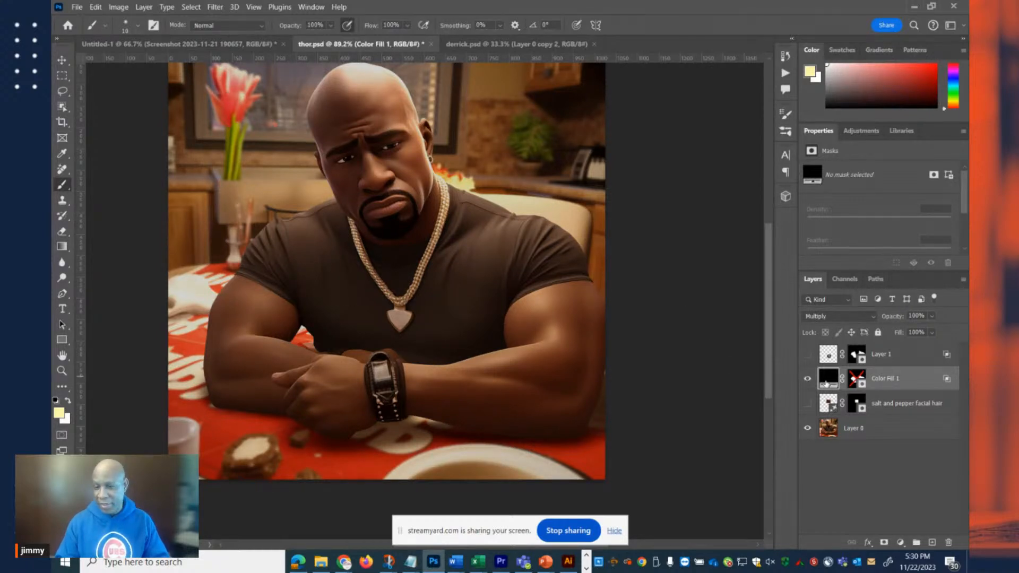
shift+click(854, 380)
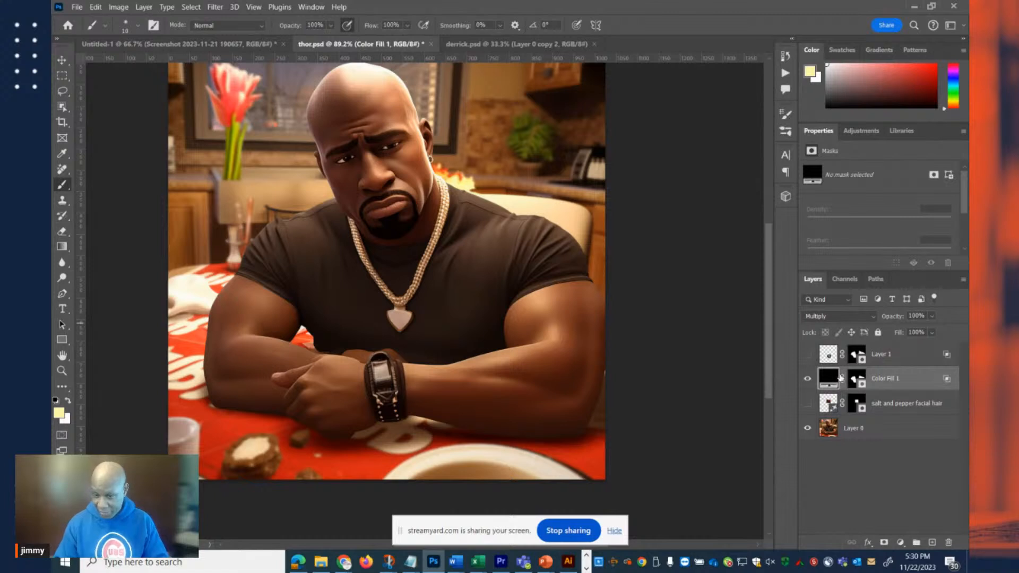
Preview Color Fill 1's mask as a selection, show Layer 1 again, and save thor.psd with the selection cleared.
ctrl+click(855, 380)
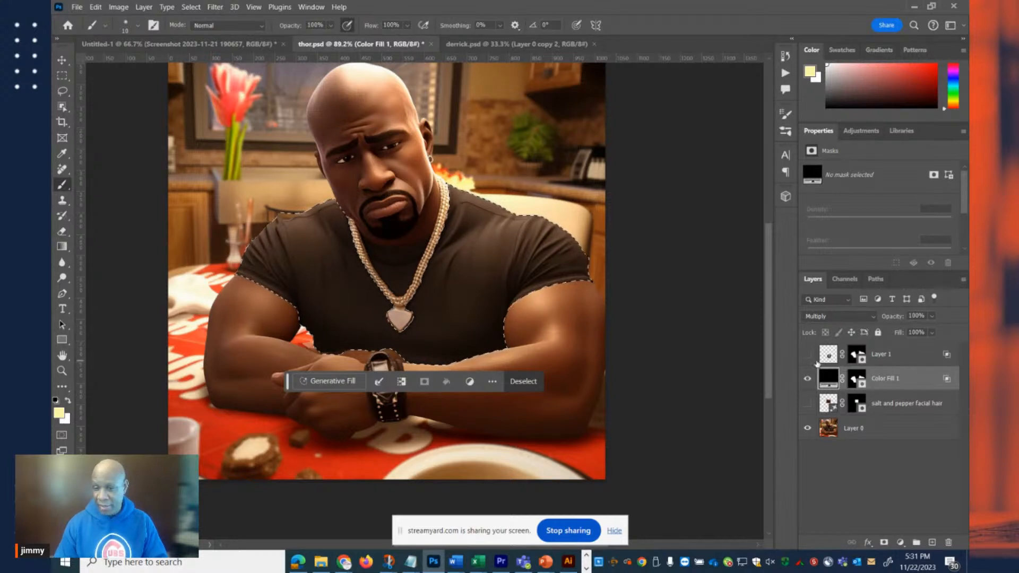
click(808, 355)
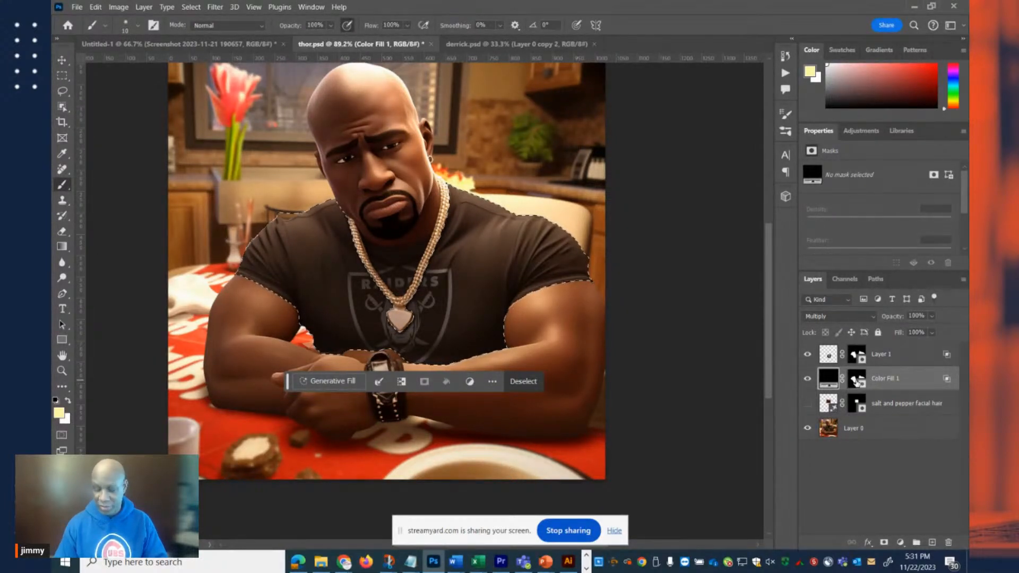
key(ctrl+s)
key(ctrl+d)
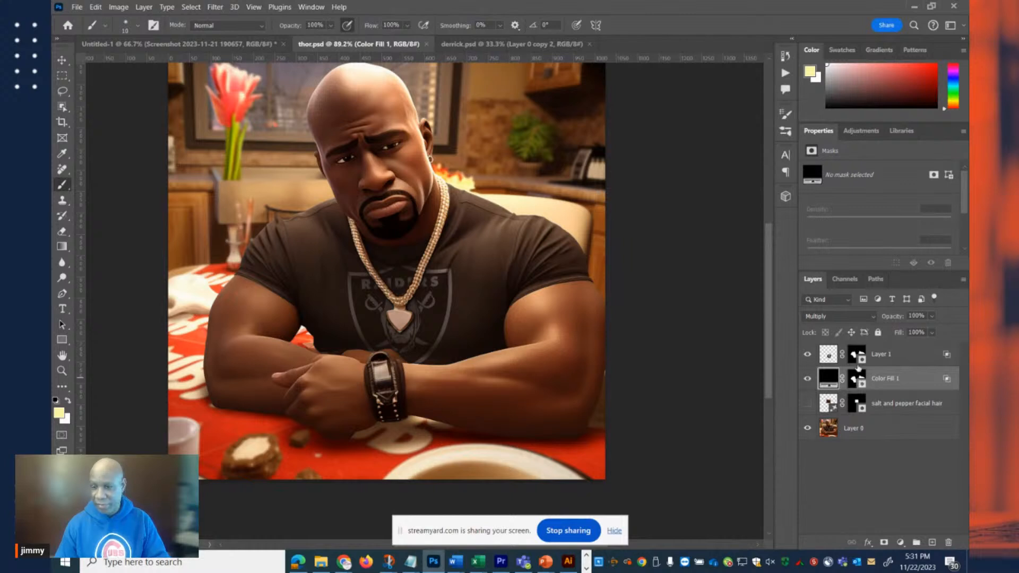
Open Layer 1's blending options and move the Layer Style window clear of the character.
click(953, 361)
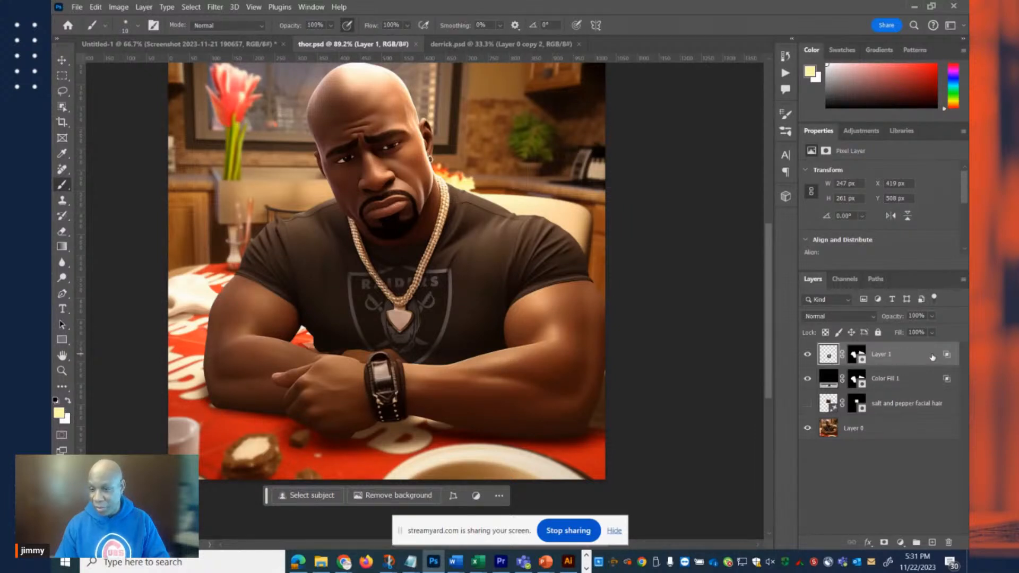
key(h)
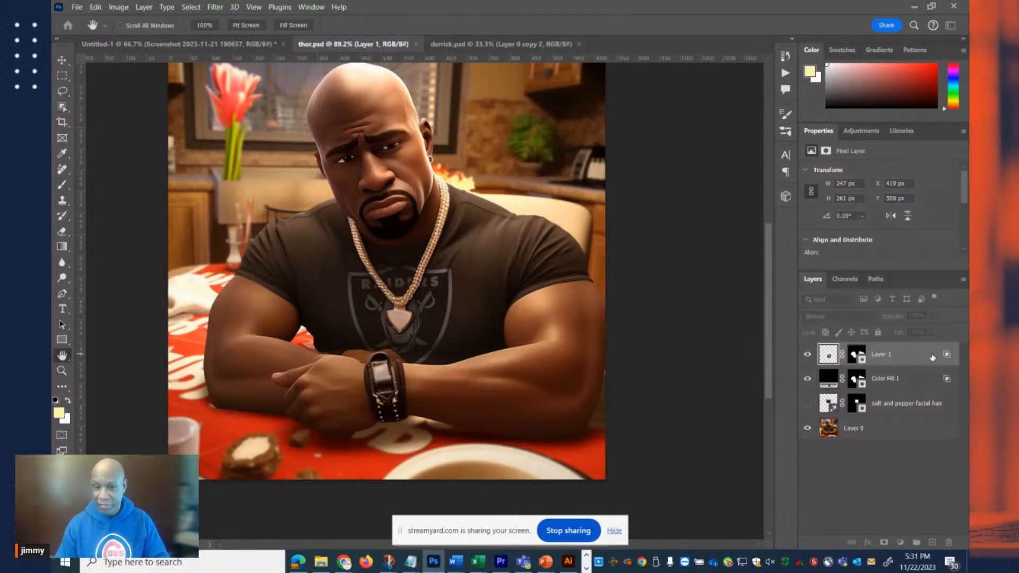
drag(55, 146, 810, 36)
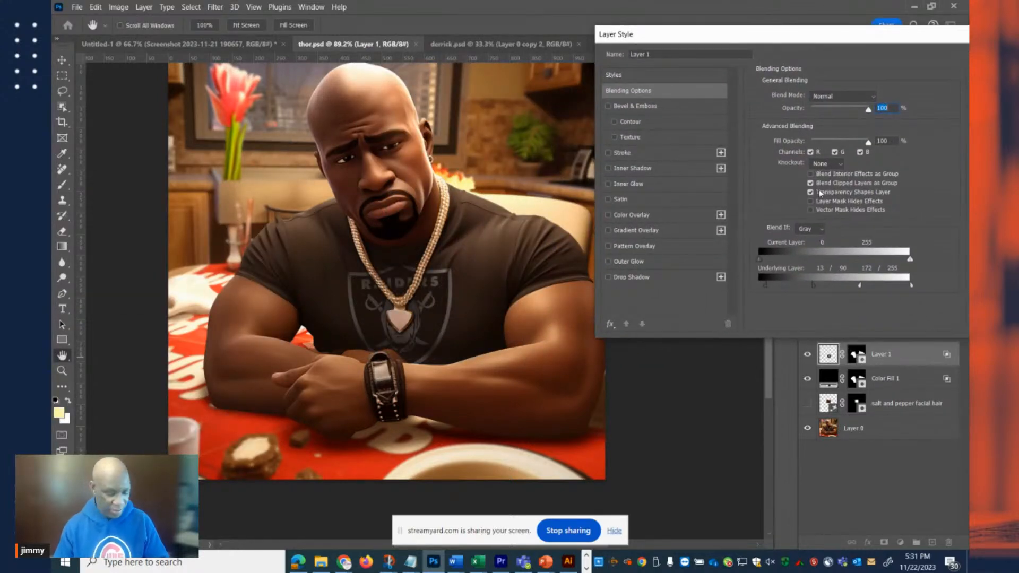
Take a screen snip of Layer 1's Blend If settings, open Snip & Sketch from the notification, and close its window.
key(super+shift+s)
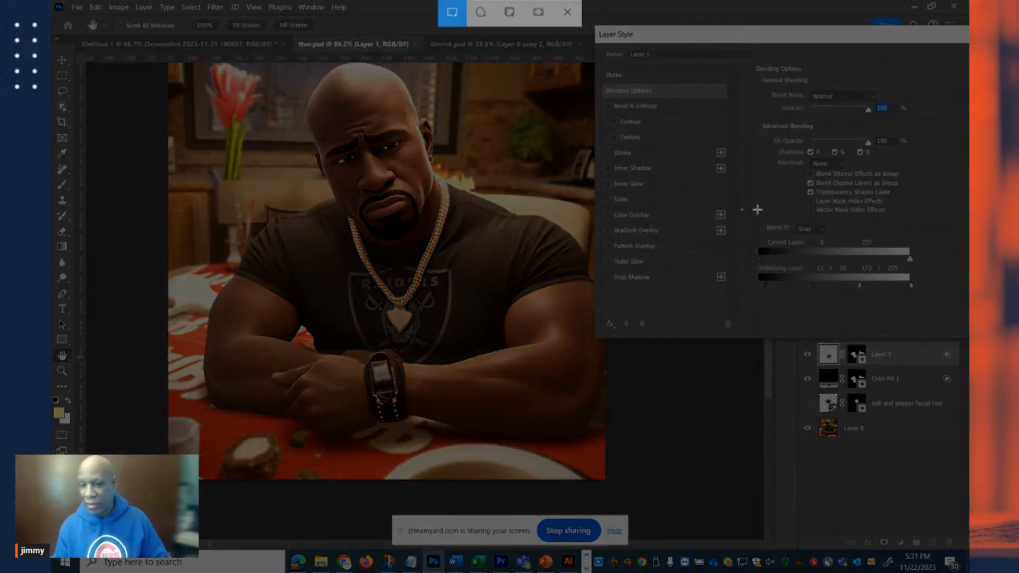
drag(742, 210, 941, 339)
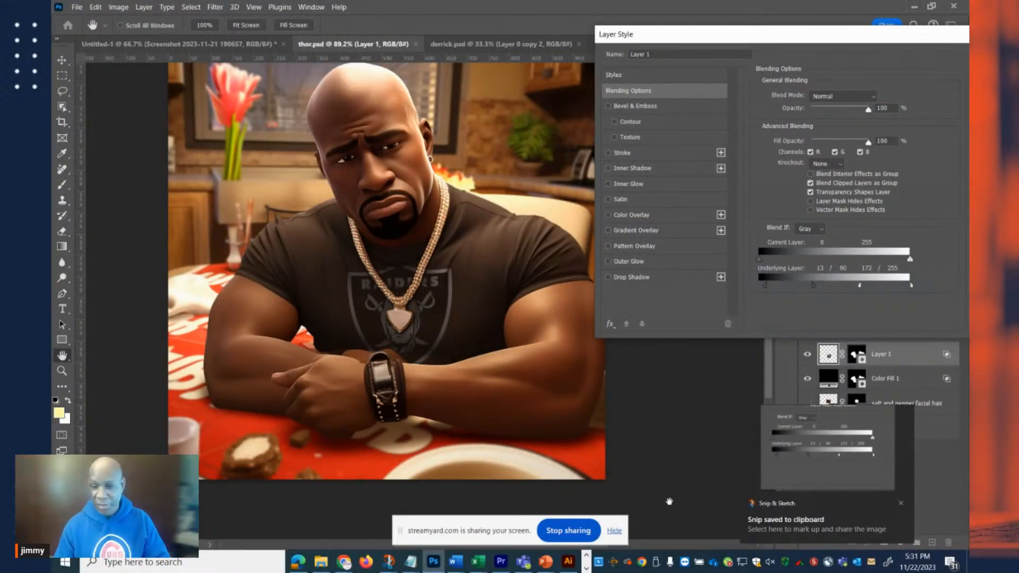
click(811, 448)
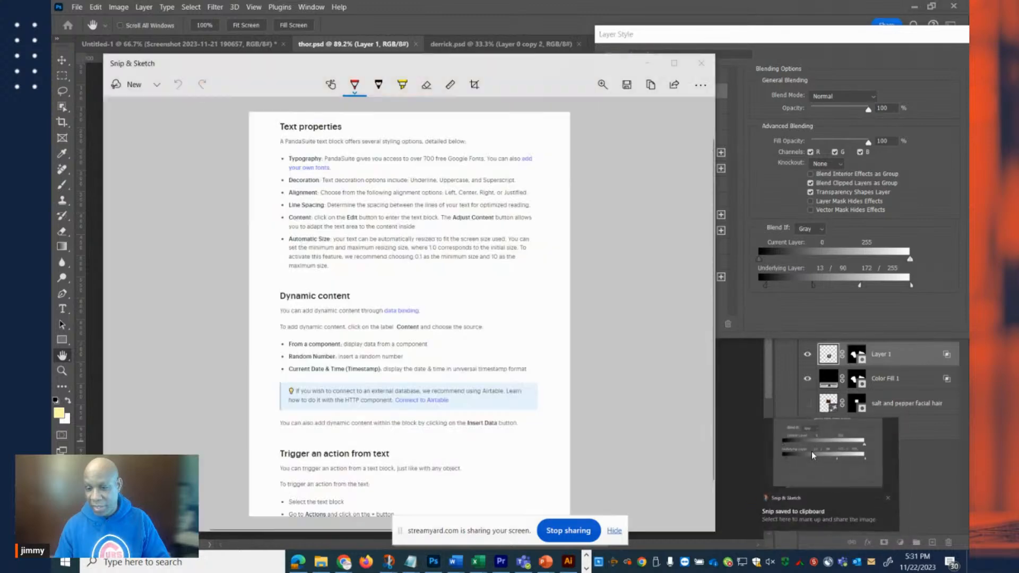
drag(549, 29, 52, 98)
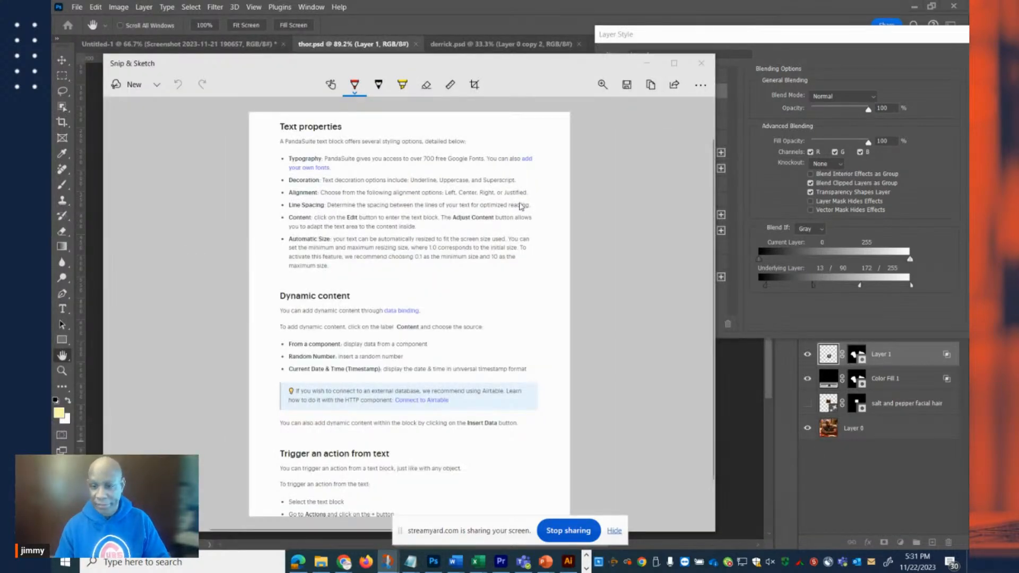
click(702, 62)
Reset Layer 1's Blend If Underlying Layer range to 0 and 255, and apply the layer style.
drag(803, 38, 713, 38)
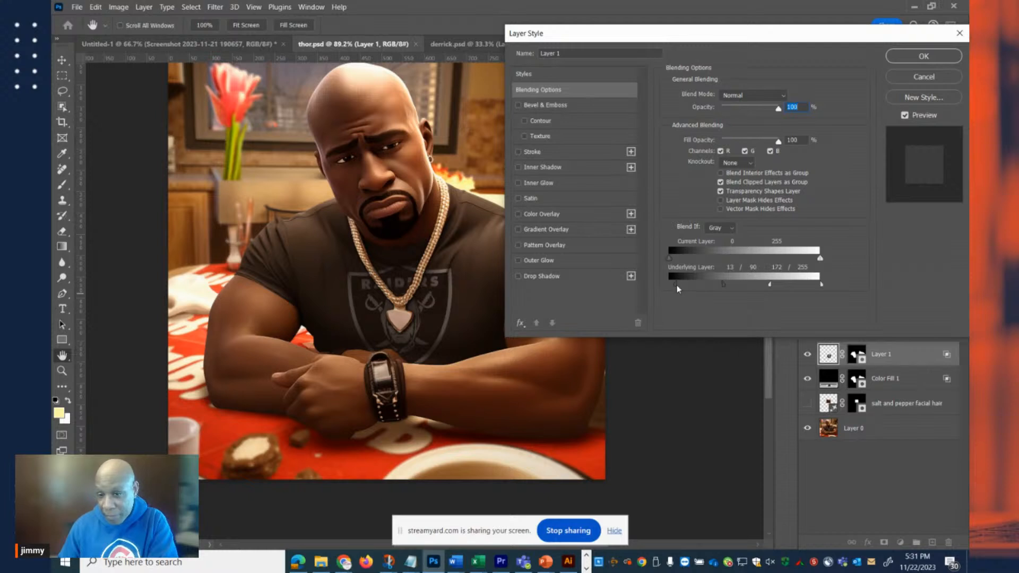
drag(676, 285, 596, 291)
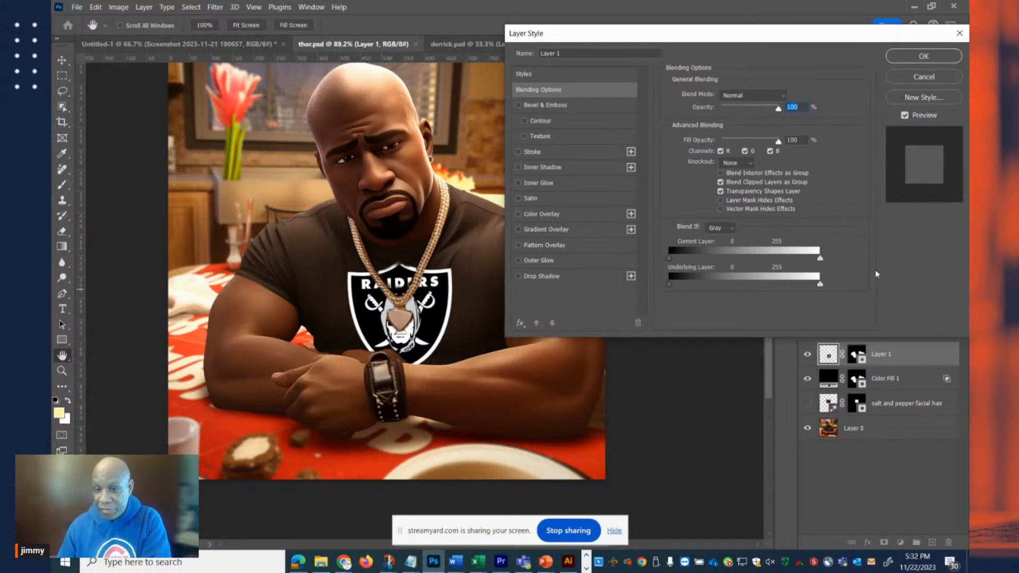
drag(717, 41, 434, 122)
click(639, 141)
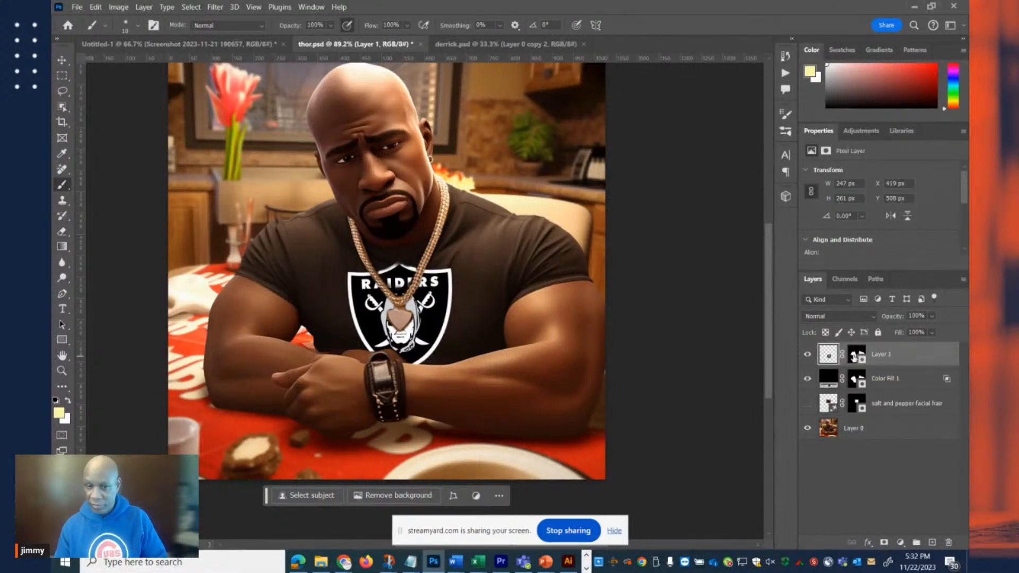
Disable Layer 1's layer mask to compare the logo without it, and re-enable the mask.
shift+click(855, 356)
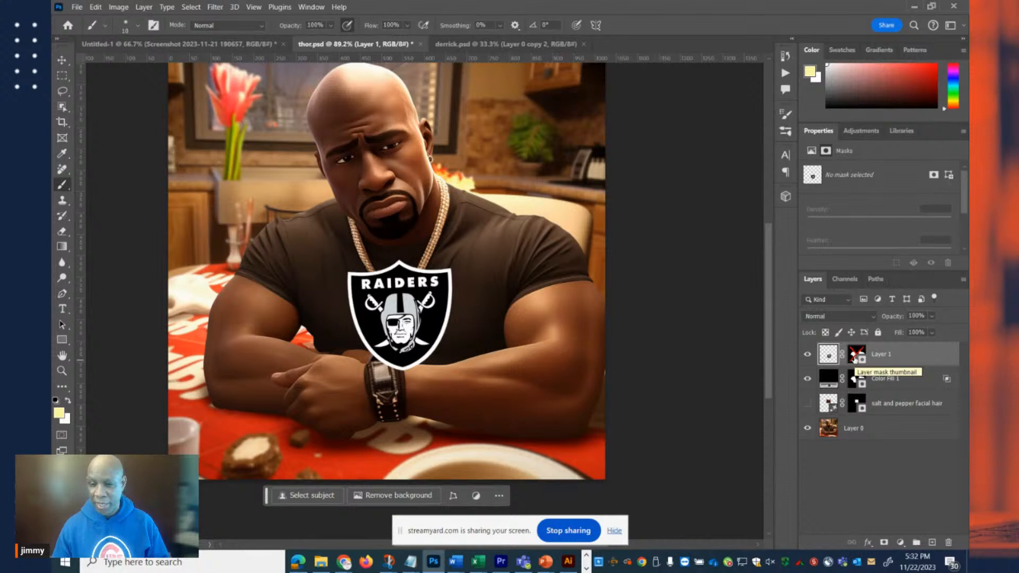
shift+click(855, 359)
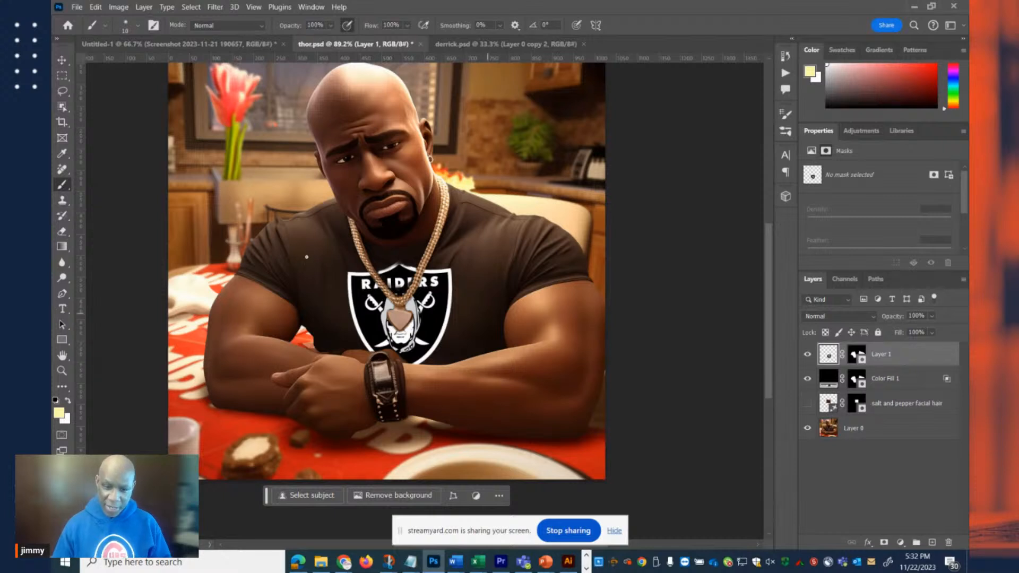
Reopen Layer 1's blending options and split the Blend If Underlying Layer shadow slider to 13 / 89.
double_click(945, 360)
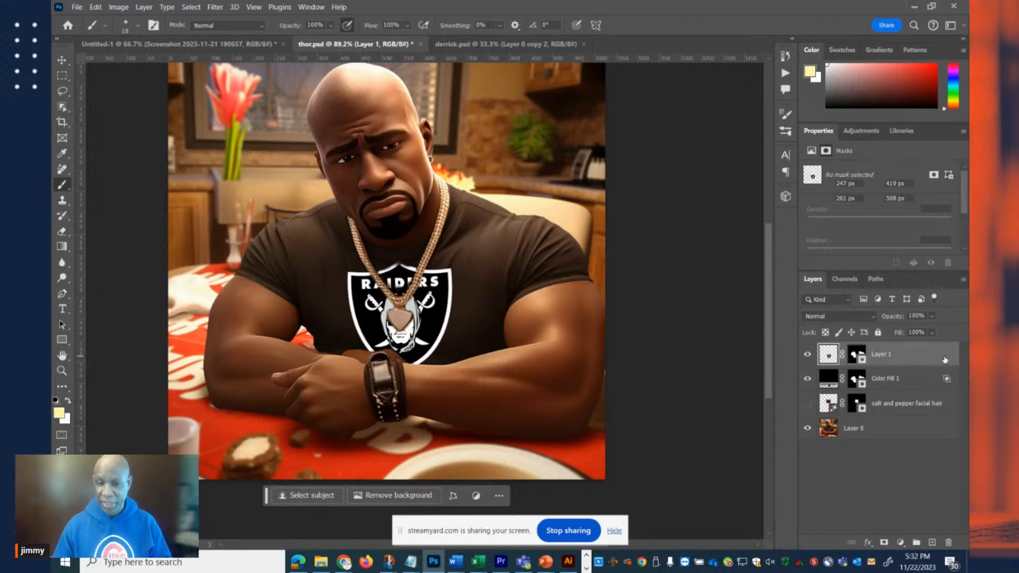
drag(440, 84, 642, 10)
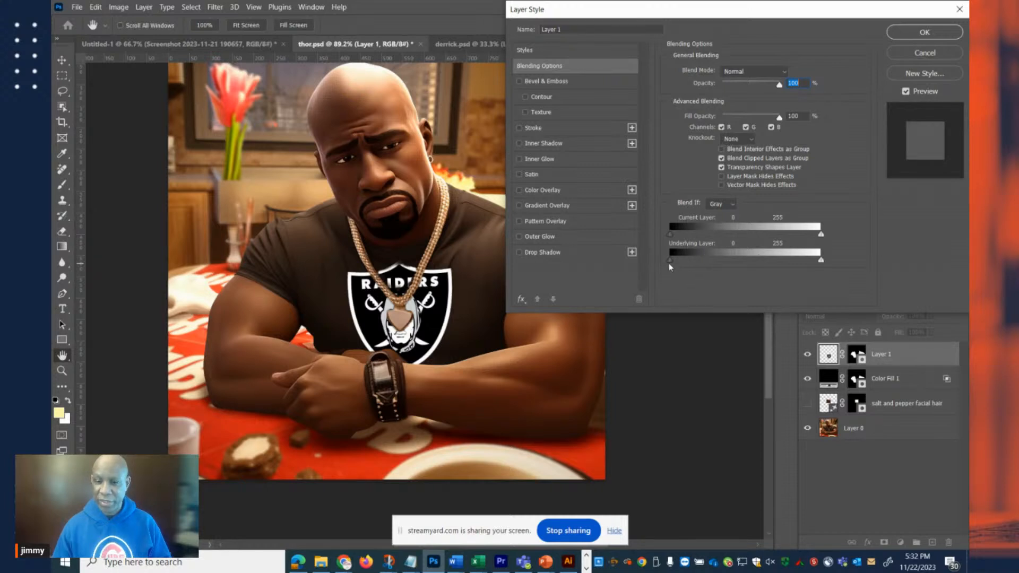
drag(695, 264, 684, 262)
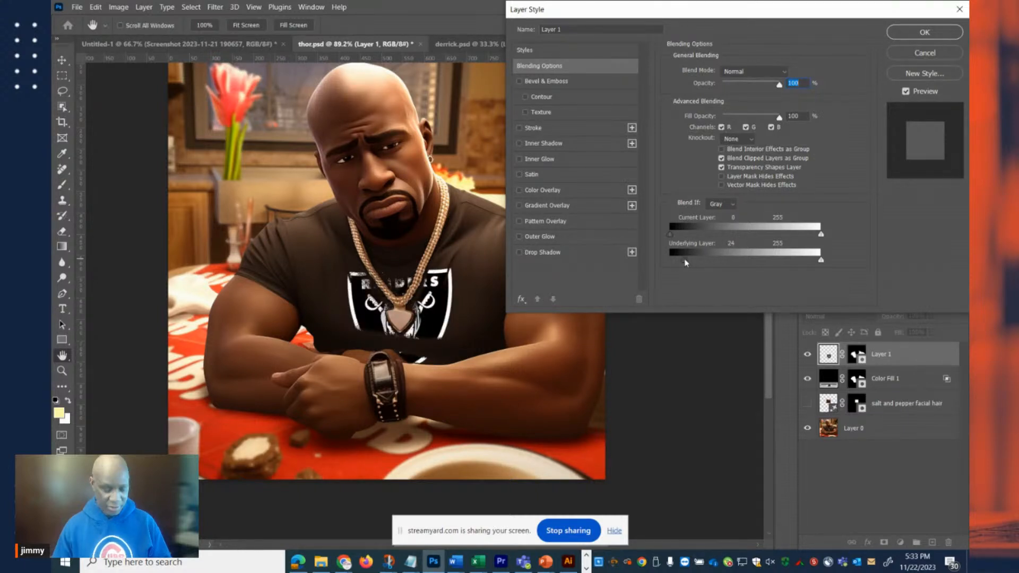
mouse_move(686, 262)
mouse_down()
mouse_move(676, 260)
mouse_move(703, 263)
mouse_up()
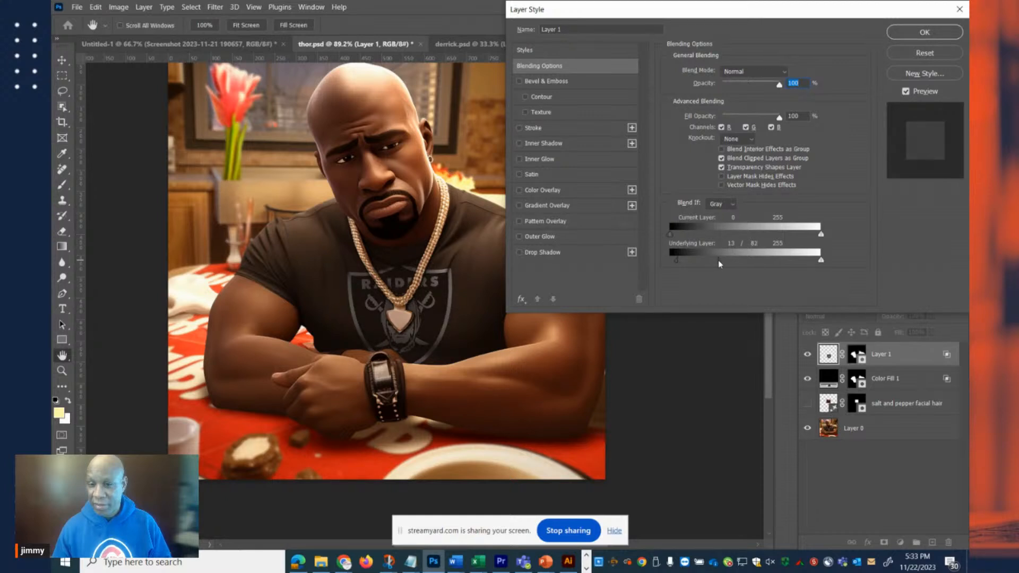
drag(720, 260, 723, 263)
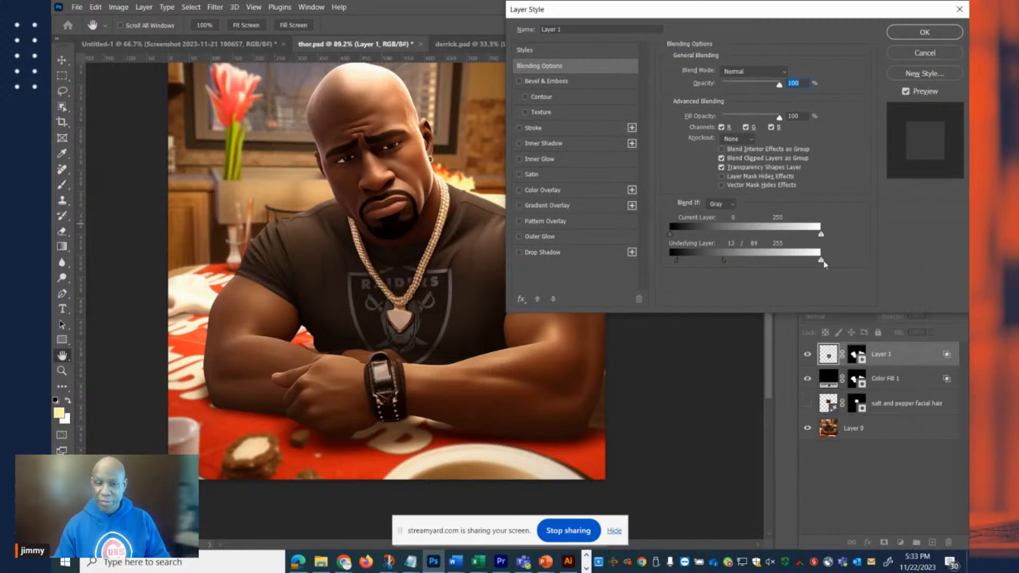
Split Layer 1's Underlying Layer highlight slider to 184 / 255 and apply the layer style.
drag(763, 260, 671, 261)
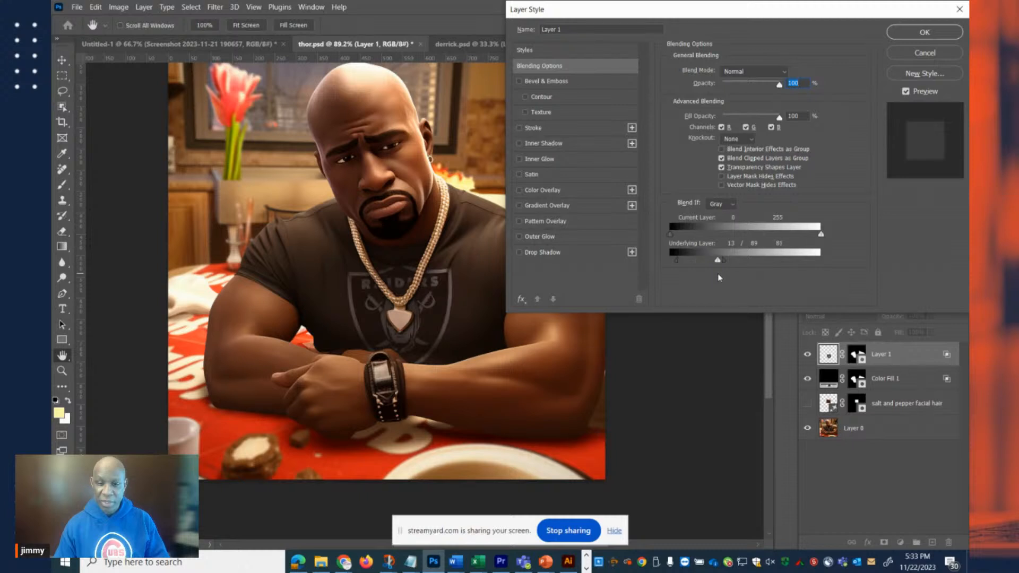
mouse_move(805, 260)
mouse_down()
mouse_move(821, 260)
mouse_move(801, 267)
mouse_up()
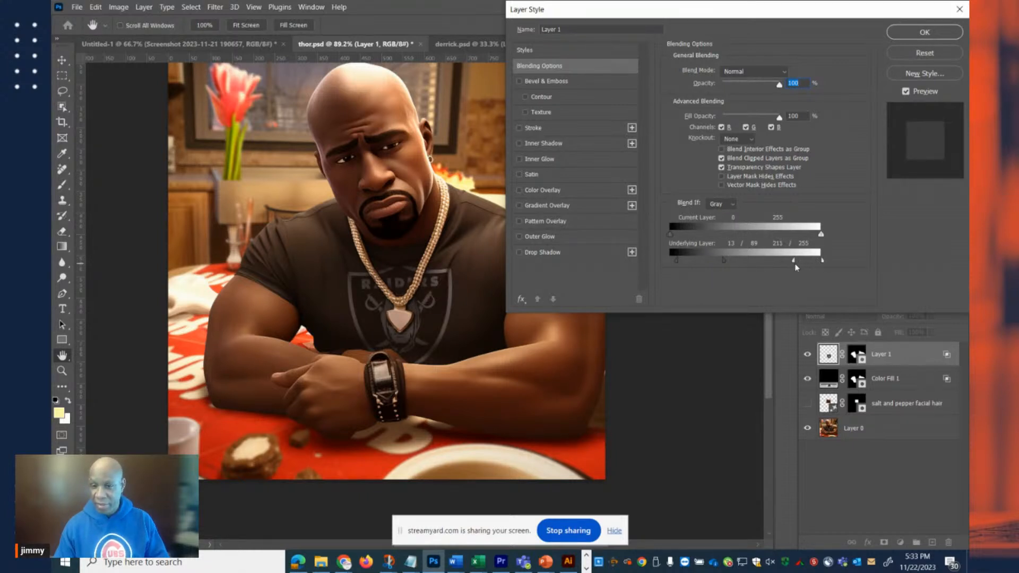
drag(822, 260, 779, 263)
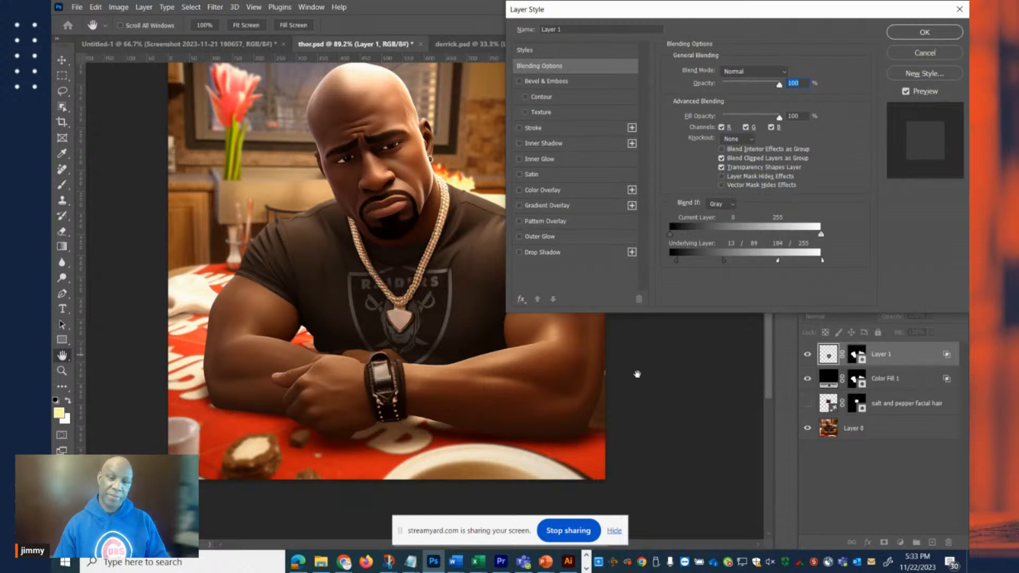
click(922, 33)
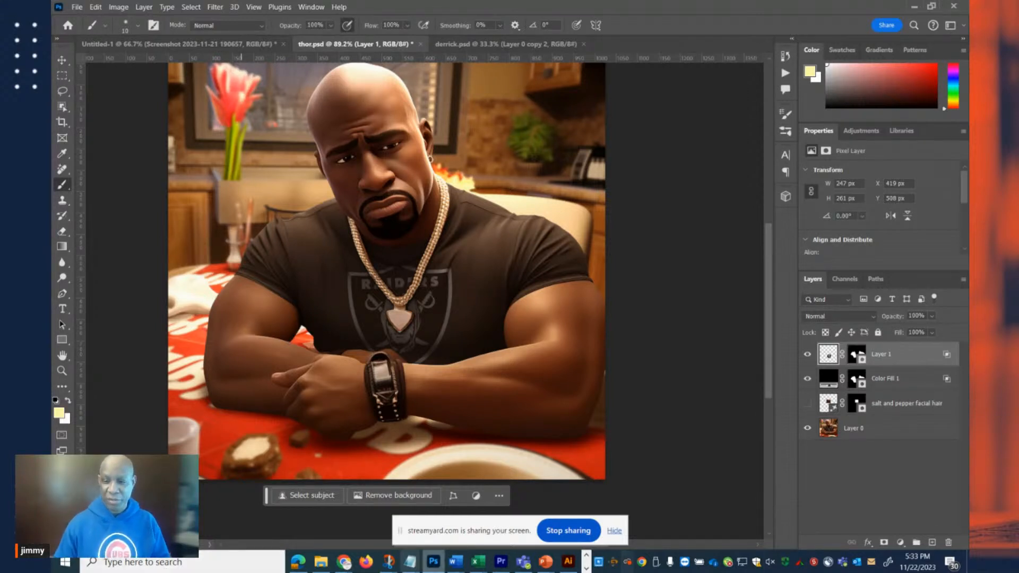
Review Color Fill 1's 000000 fill colour and preview other blend modes, keeping Multiply.
click(891, 380)
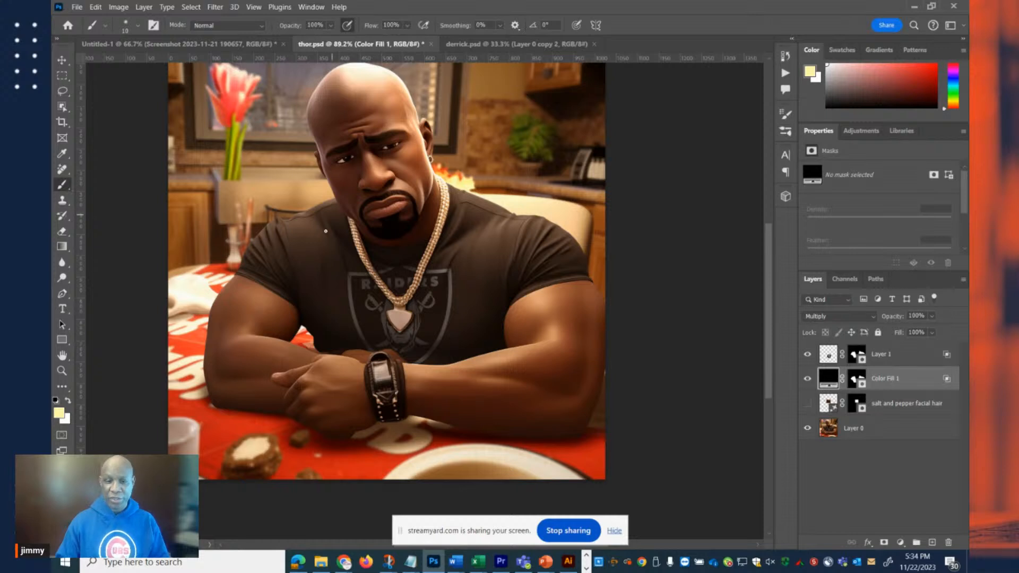
double_click(826, 383)
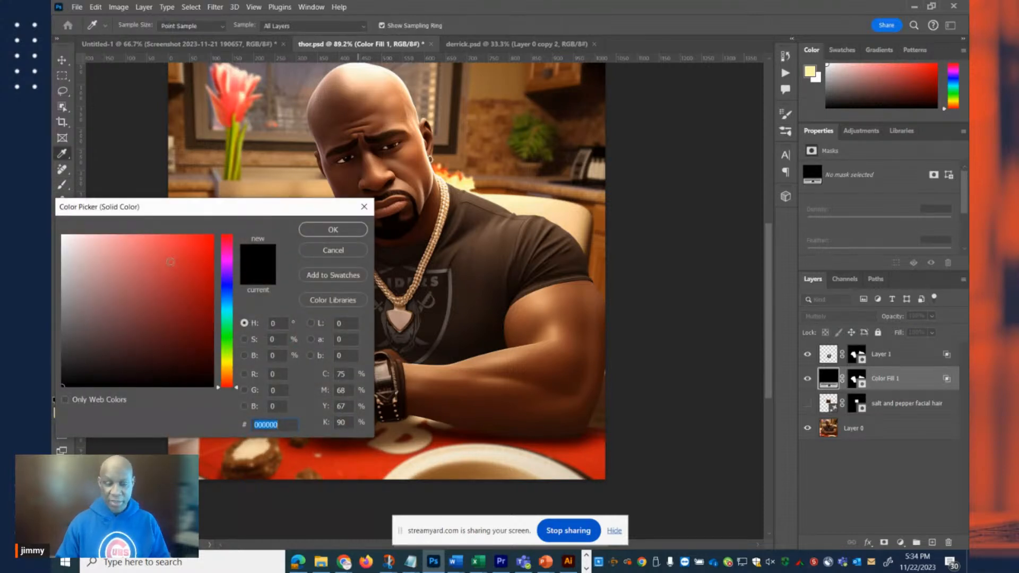
click(329, 233)
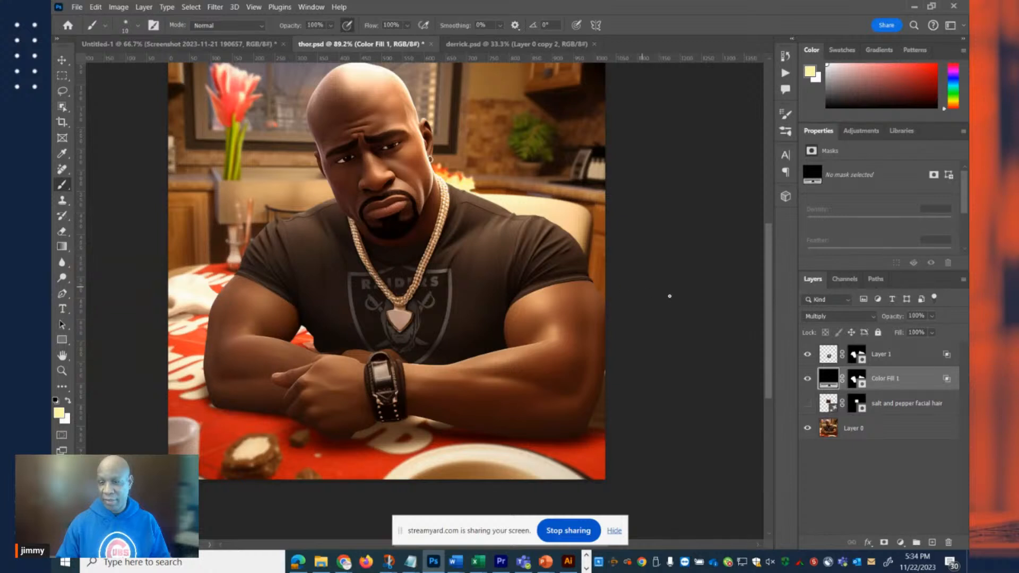
click(831, 317)
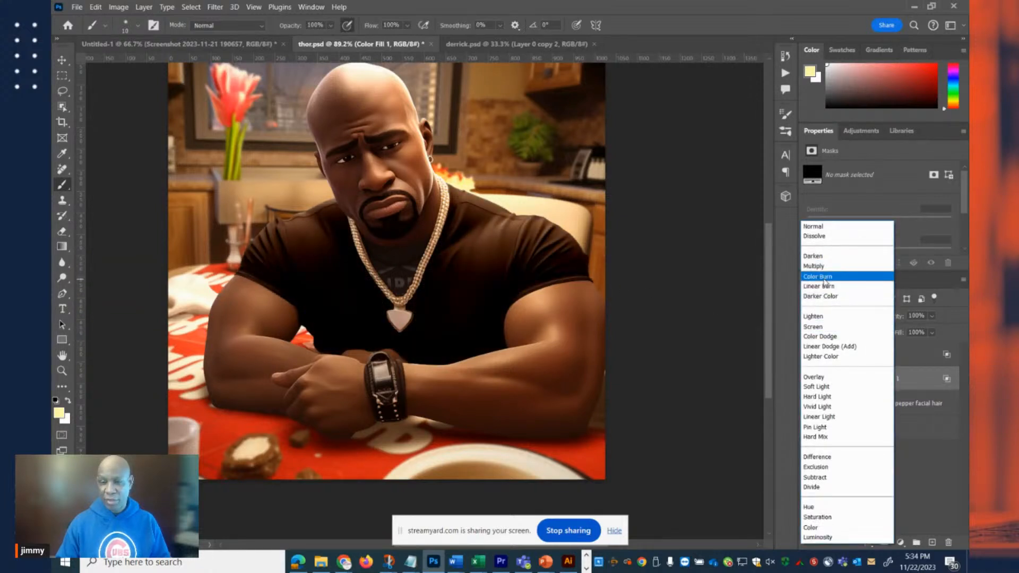
click(824, 270)
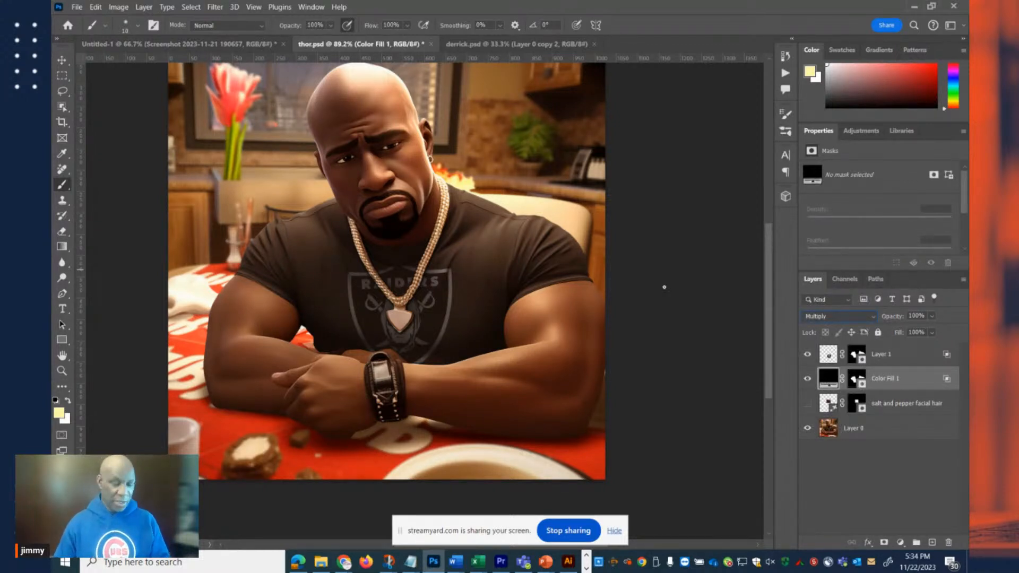
Switch to derrick.psd, hide Layer 2, and compare the helmet with Layer 0 copy 2 hidden and shown.
click(469, 44)
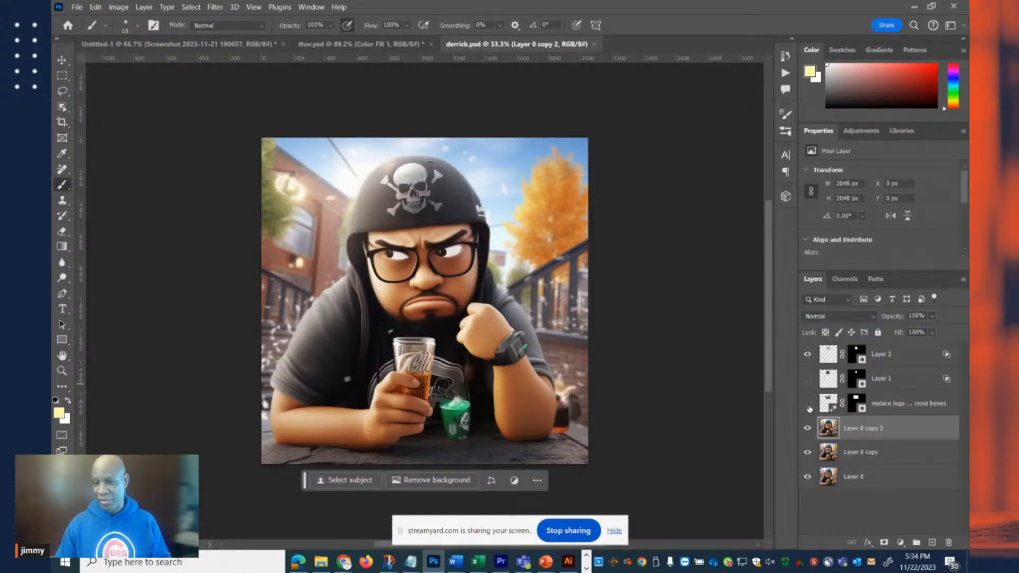
click(807, 355)
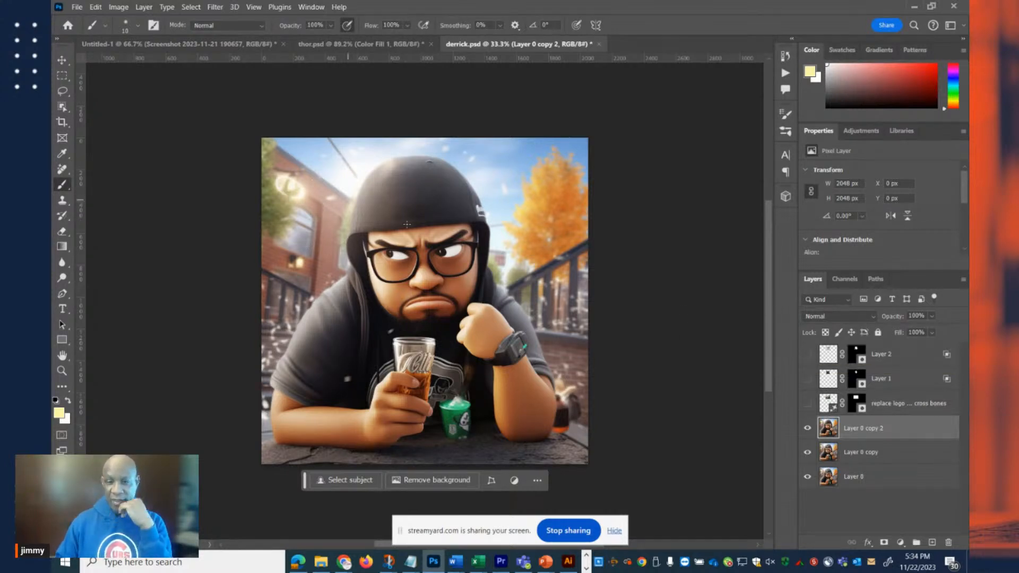
click(808, 430)
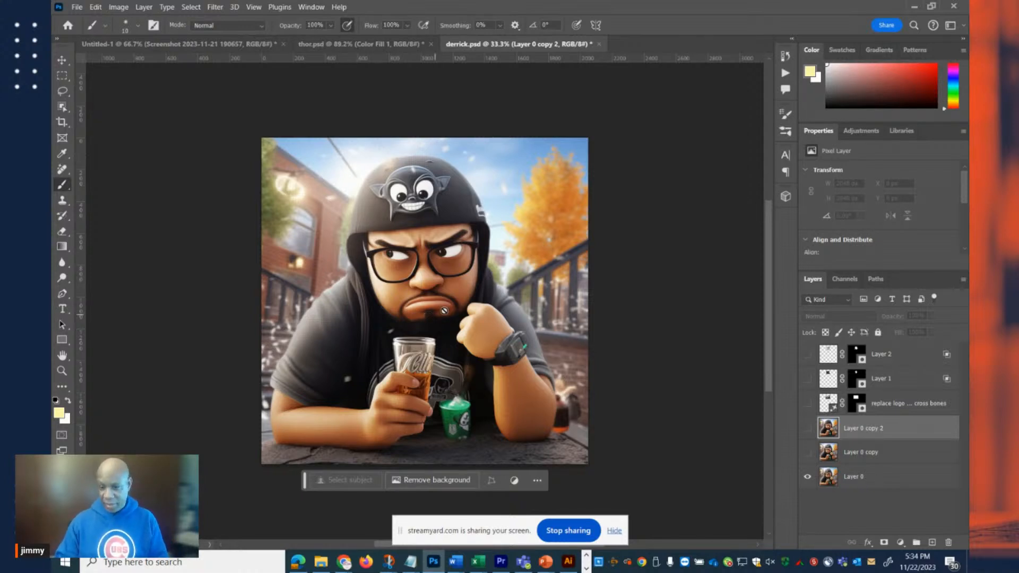
click(807, 429)
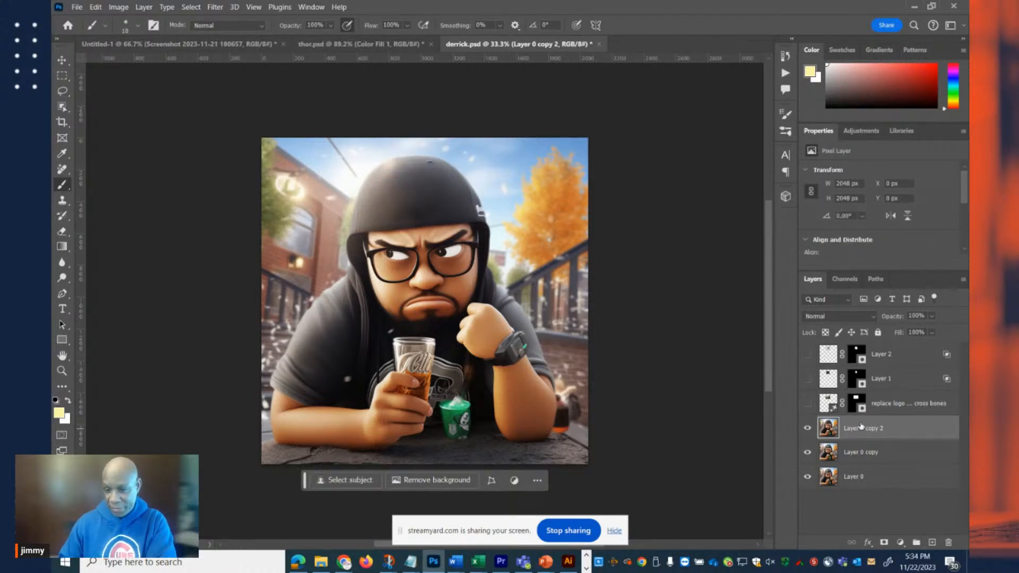
Preview the generative pirate skull and crossbones layer on the helmet, and hide it again.
click(832, 411)
click(806, 404)
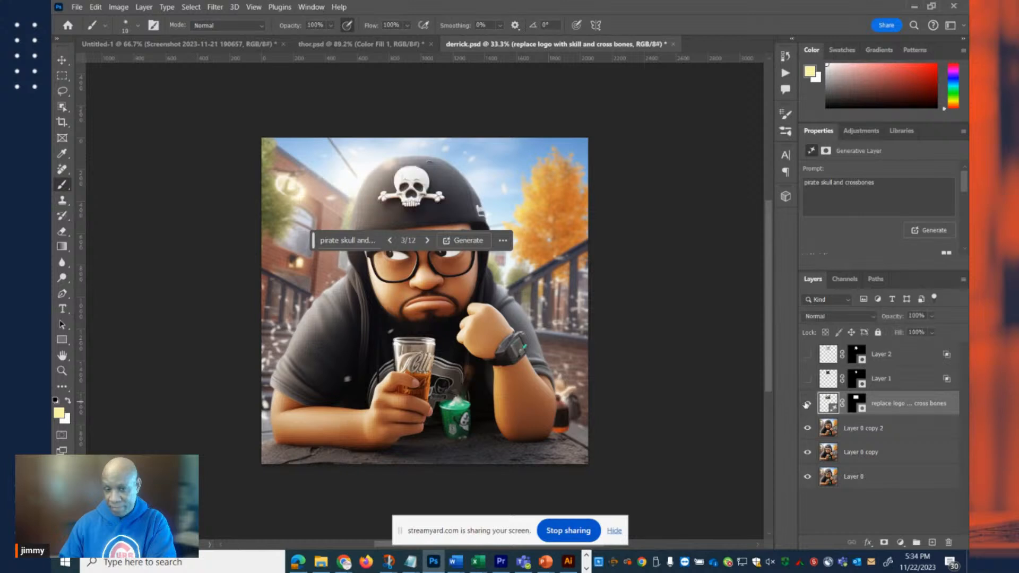
click(808, 405)
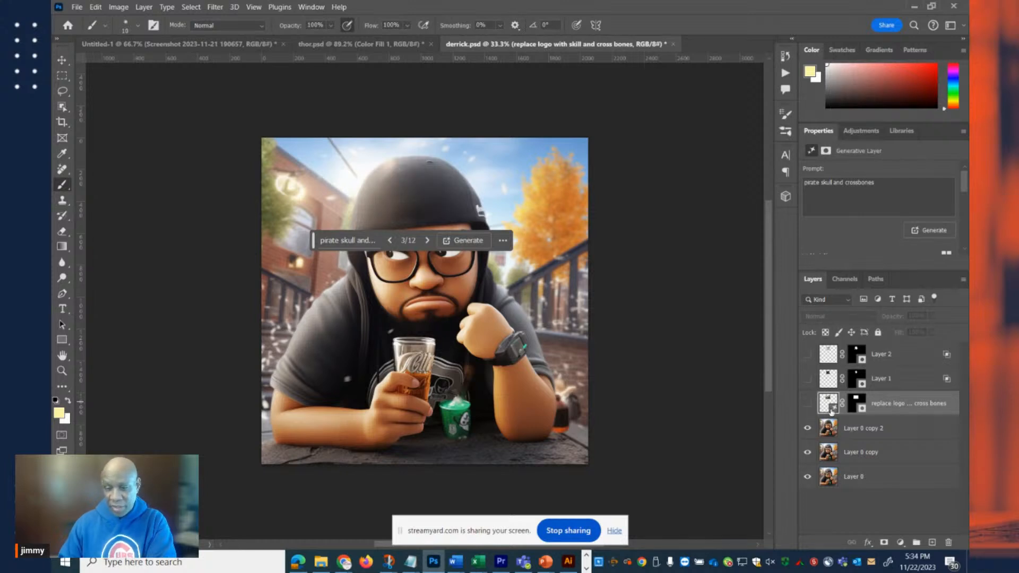
Hide Layer 0 copy 2 and duplicate Layer 0 copy as a fresh base for the Remove Tool.
click(59, 170)
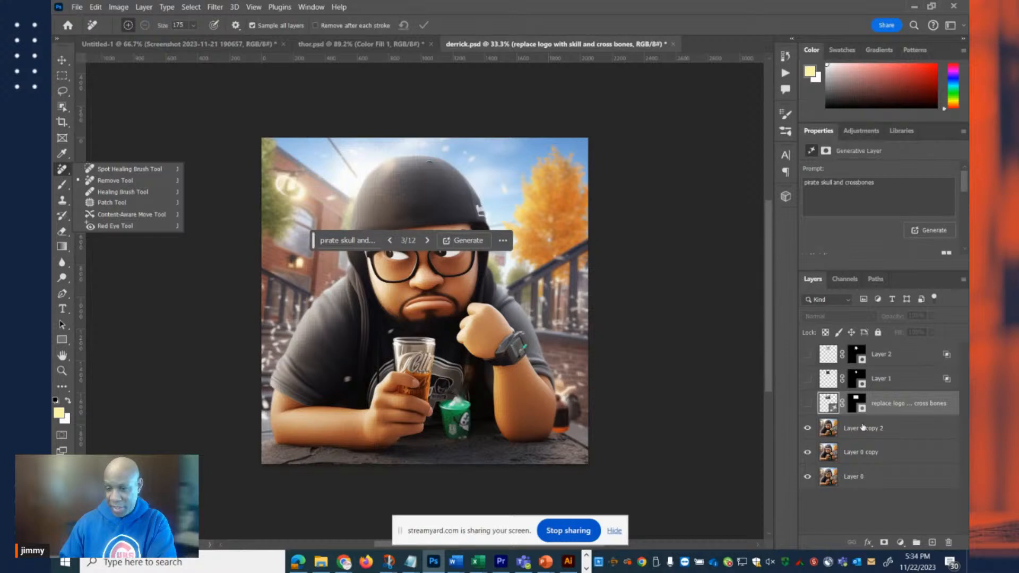
click(840, 440)
click(808, 428)
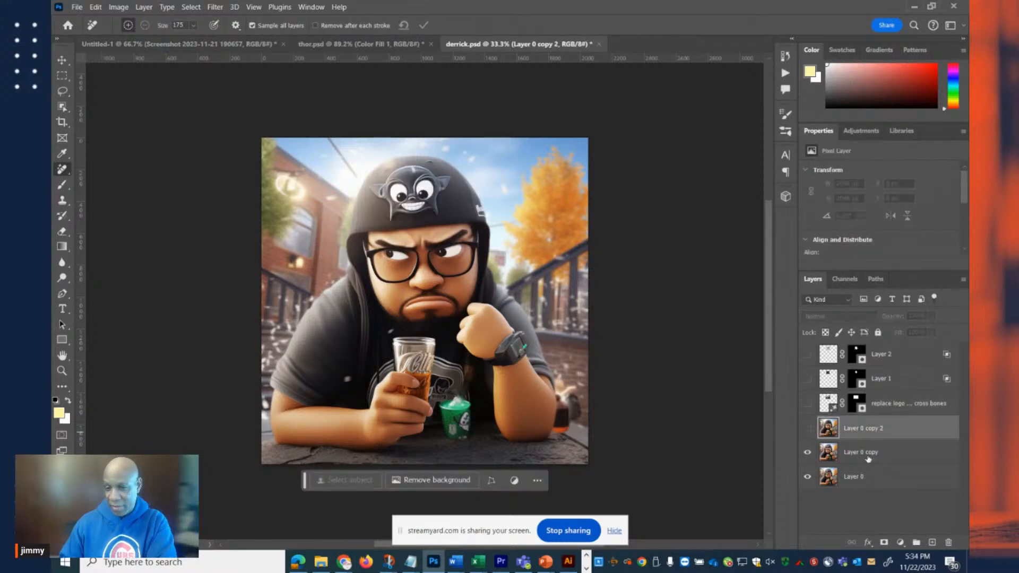
click(869, 459)
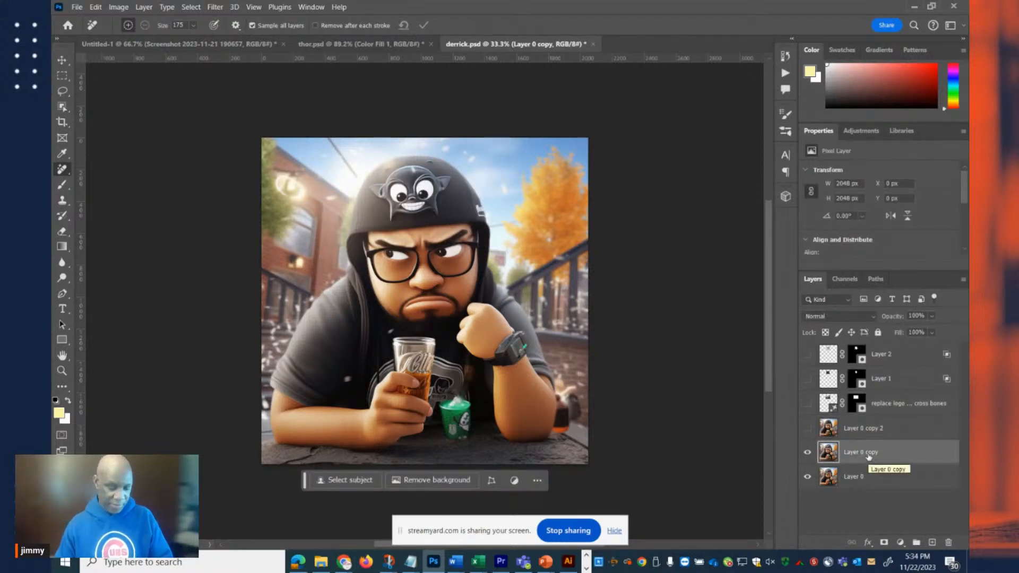
key(ctrl+j)
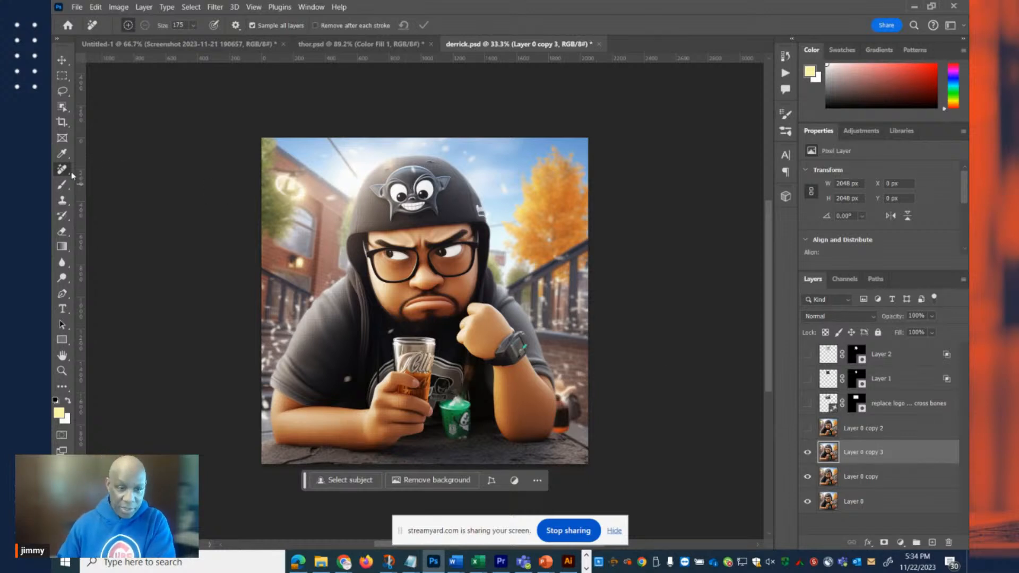
Brush over the cartoon face logo on the helmet with the Remove Tool at size 125 and apply the removal.
key(bracketleft)
key(bracketleft)
mouse_move(400, 172)
mouse_down()
mouse_move(377, 192)
mouse_move(392, 198)
mouse_move(394, 215)
mouse_move(435, 207)
mouse_move(437, 182)
mouse_move(417, 172)
mouse_move(442, 178)
mouse_move(420, 198)
mouse_up()
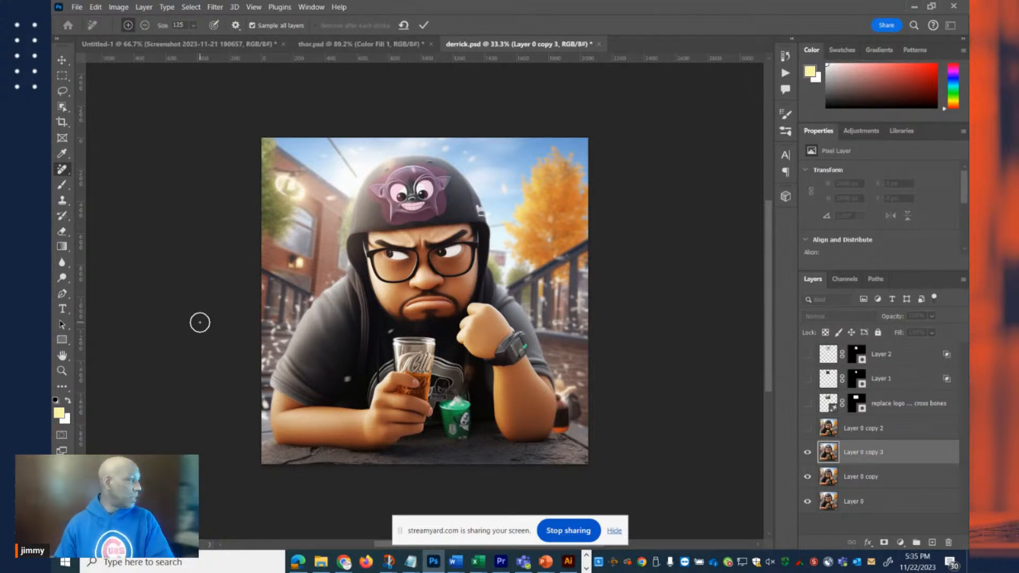
click(424, 26)
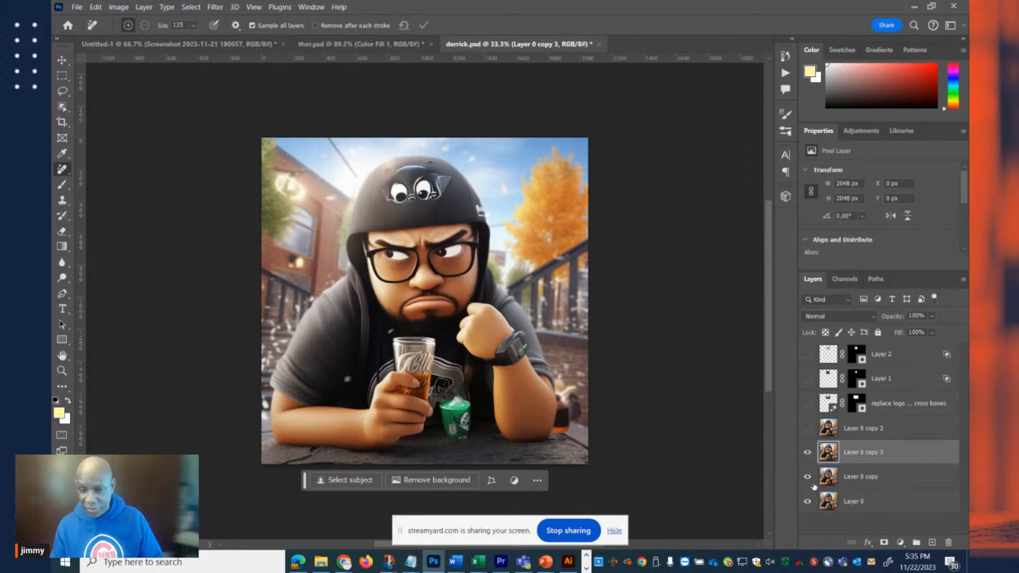
Hide Layer 0 copy and Layer 0, and toggle the visibility of Layer 0 copy 3 to check the removal.
click(807, 501)
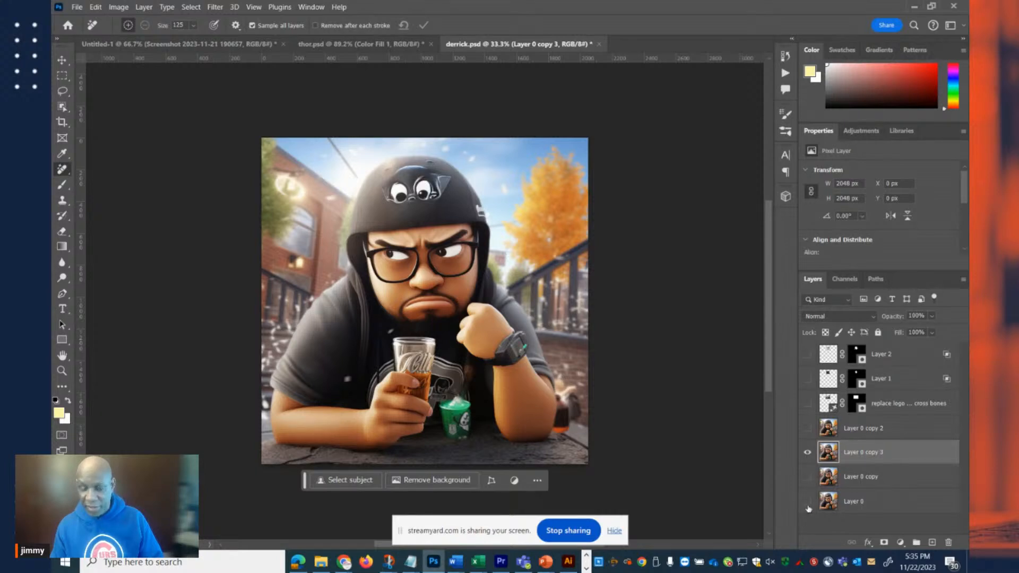
click(806, 453)
click(807, 453)
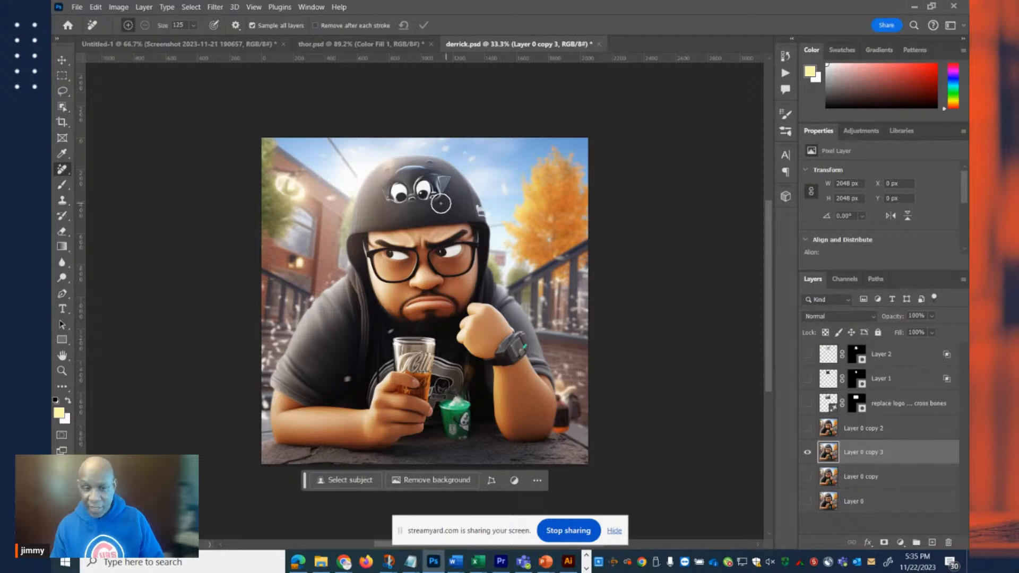
Remove the leftover eyes and ear fragments from the helmet front with the Remove Tool.
scroll(446, 202, up, 5)
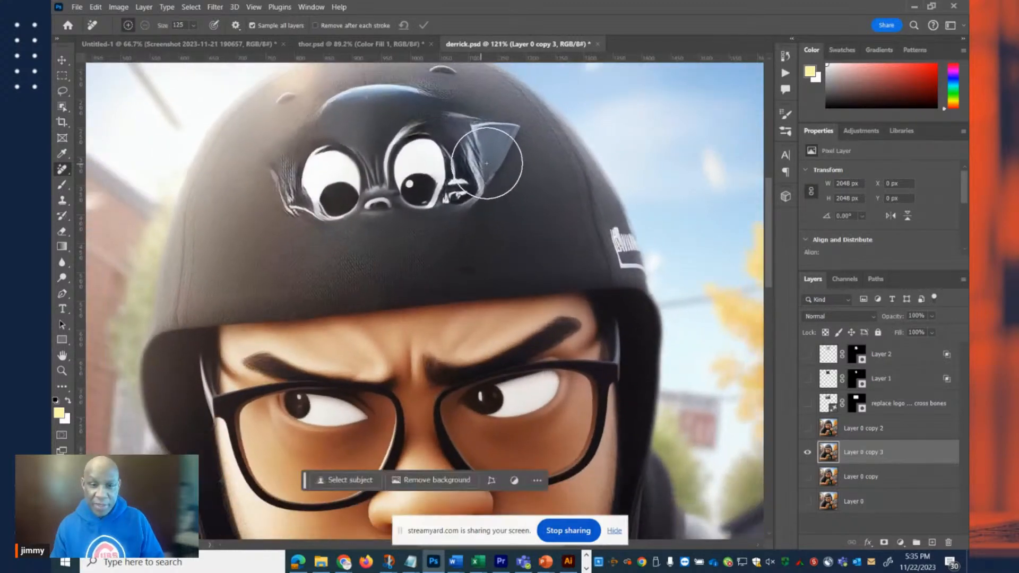
mouse_move(502, 150)
mouse_down()
mouse_move(390, 115)
mouse_move(300, 151)
mouse_move(285, 170)
mouse_move(299, 191)
mouse_move(346, 200)
mouse_move(393, 182)
mouse_move(469, 189)
mouse_up()
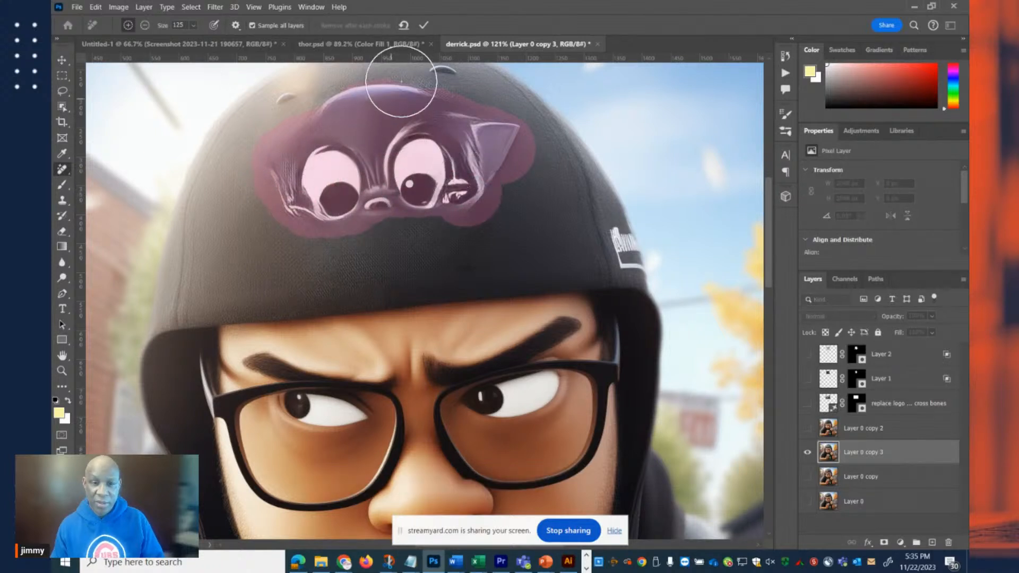
click(424, 25)
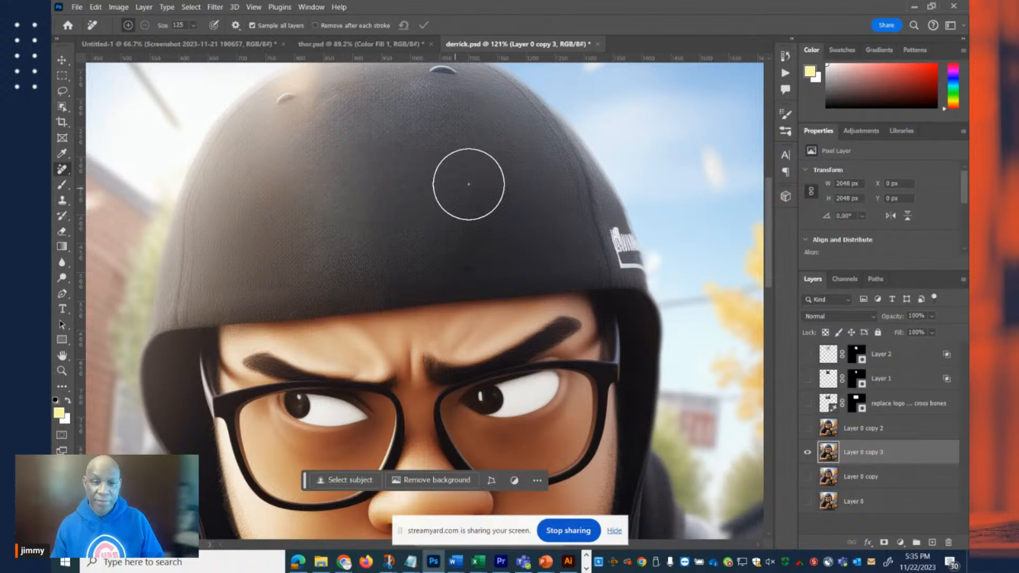
Show Layer 2's skull and crossbones on the cleaned helmet and compare it with its layer mask disabled and enabled.
scroll(446, 188, down, 6)
drag(443, 192, 466, 191)
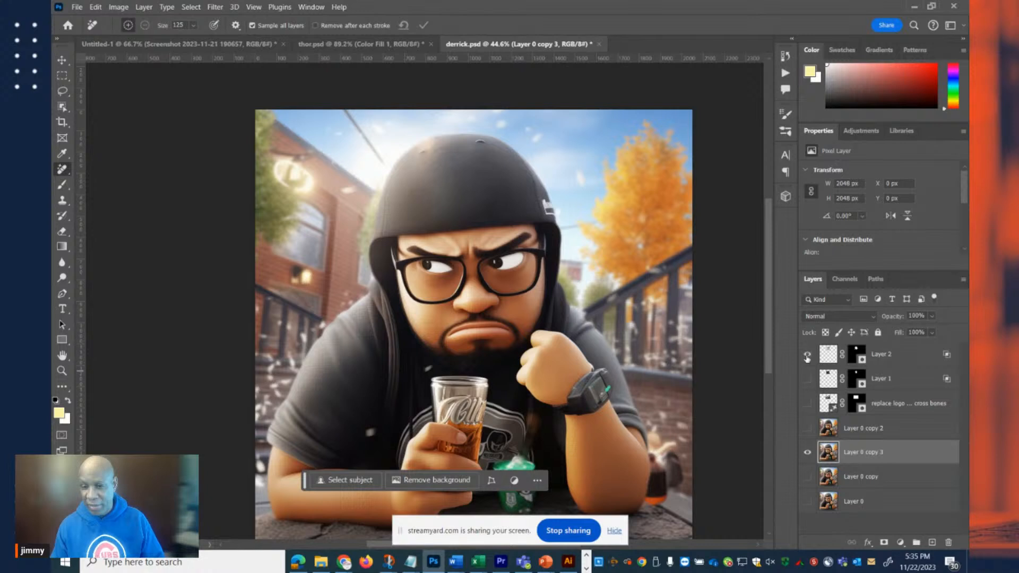
click(808, 356)
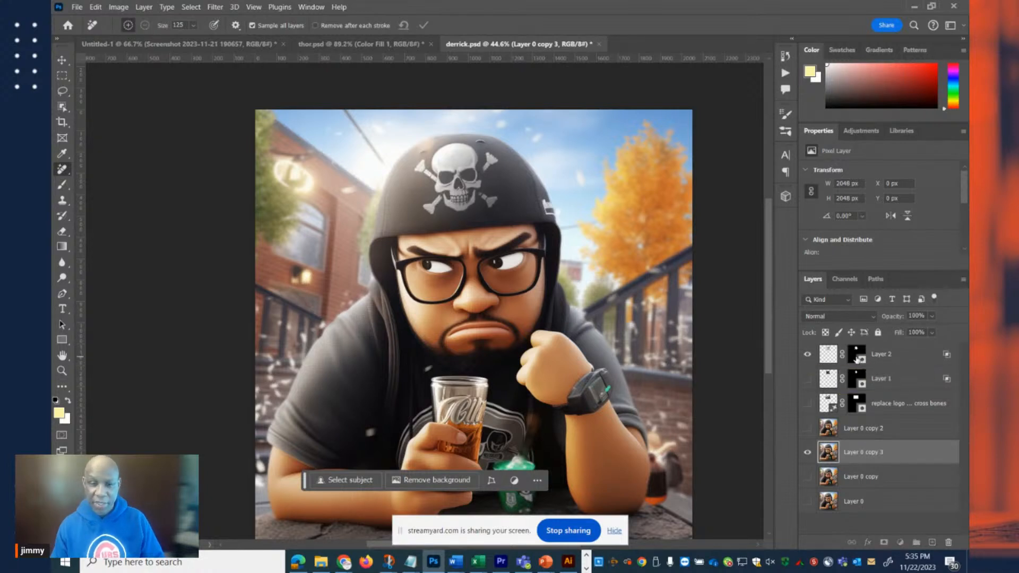
shift+click(856, 358)
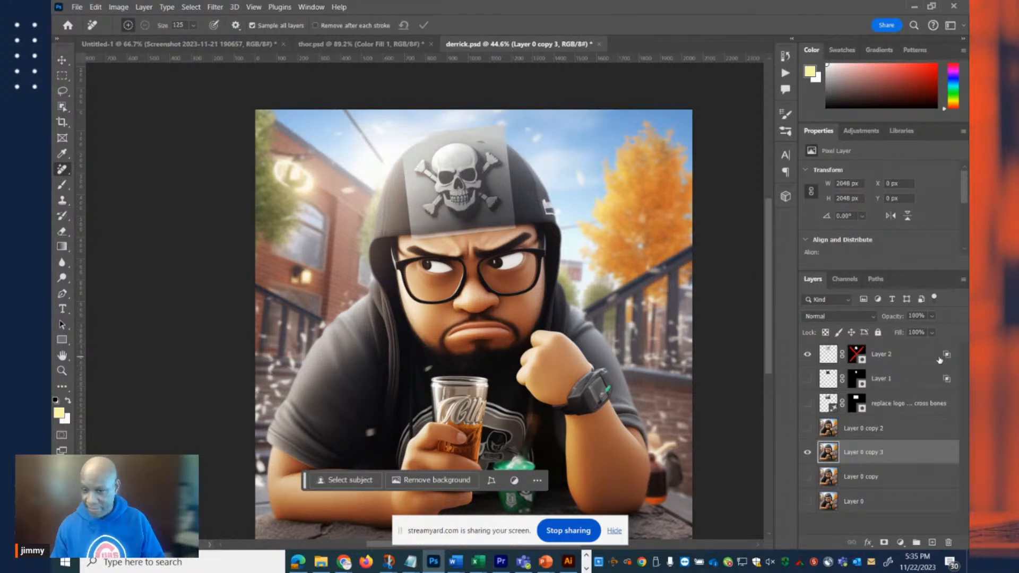
shift+click(859, 360)
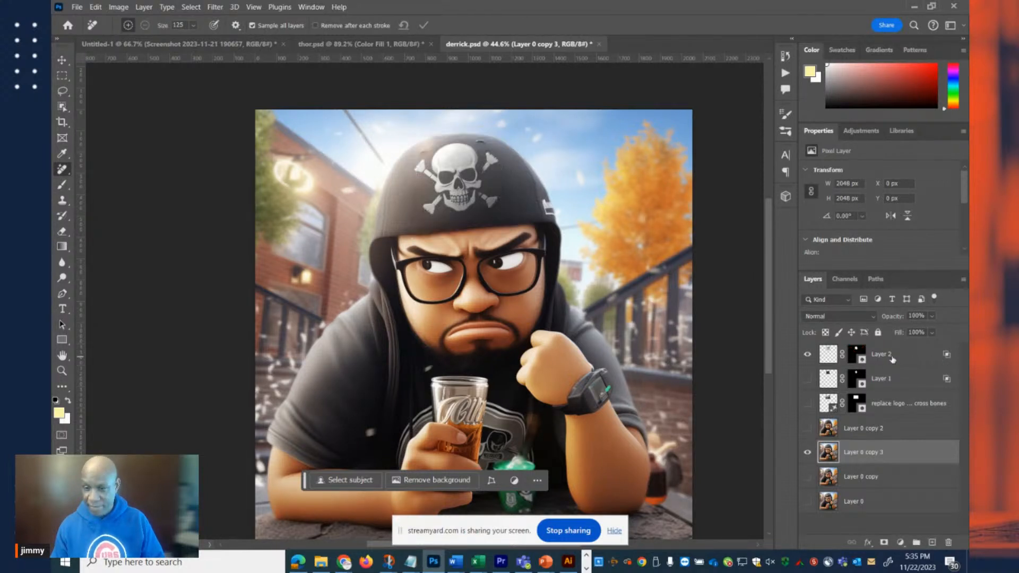
Duplicate Layer 2, keeping only the copy visible, and disable the copy's layer mask.
click(892, 359)
key(ctrl+j)
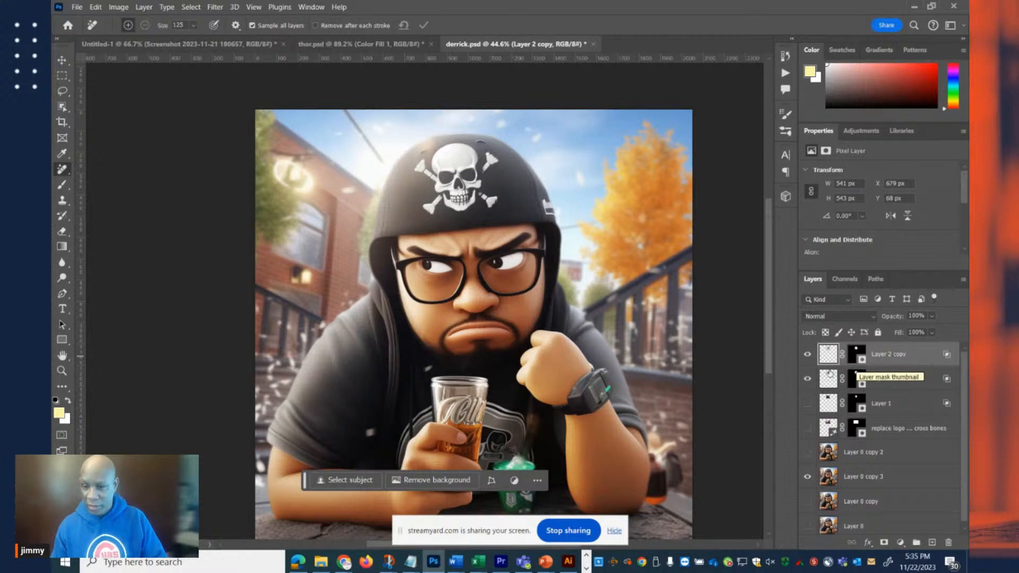
click(861, 359)
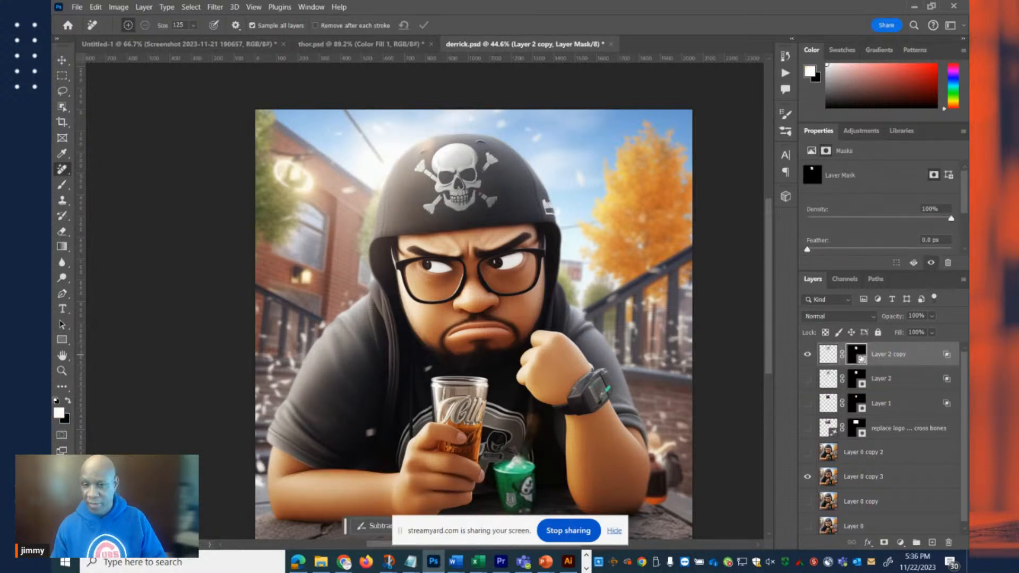
shift+click(861, 359)
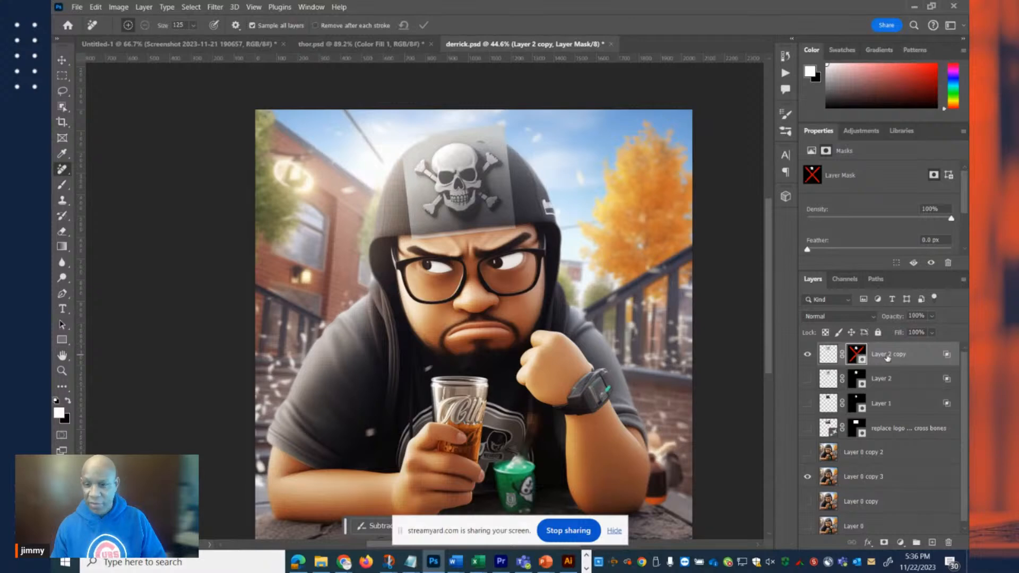
Reset Layer 2 copy's Underlying Layer Blend If sliders to 0 and 255 and apply the layer style.
double_click(937, 362)
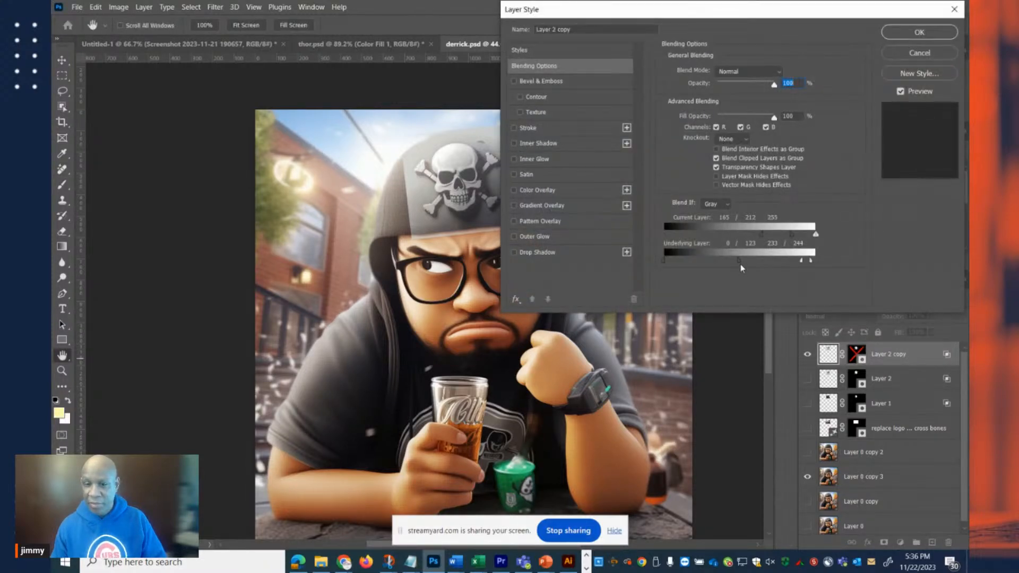
drag(741, 260, 598, 265)
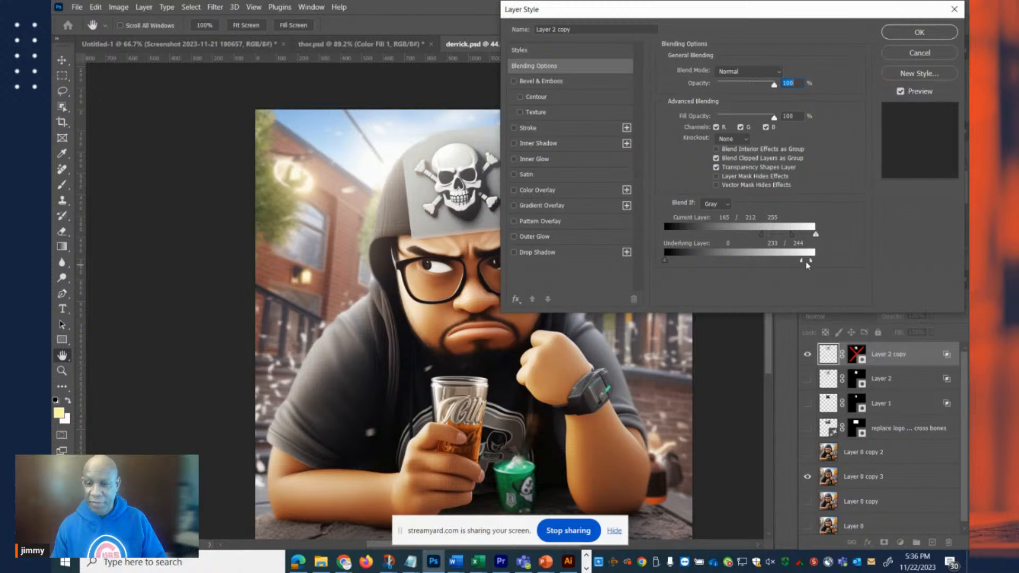
drag(805, 263, 836, 261)
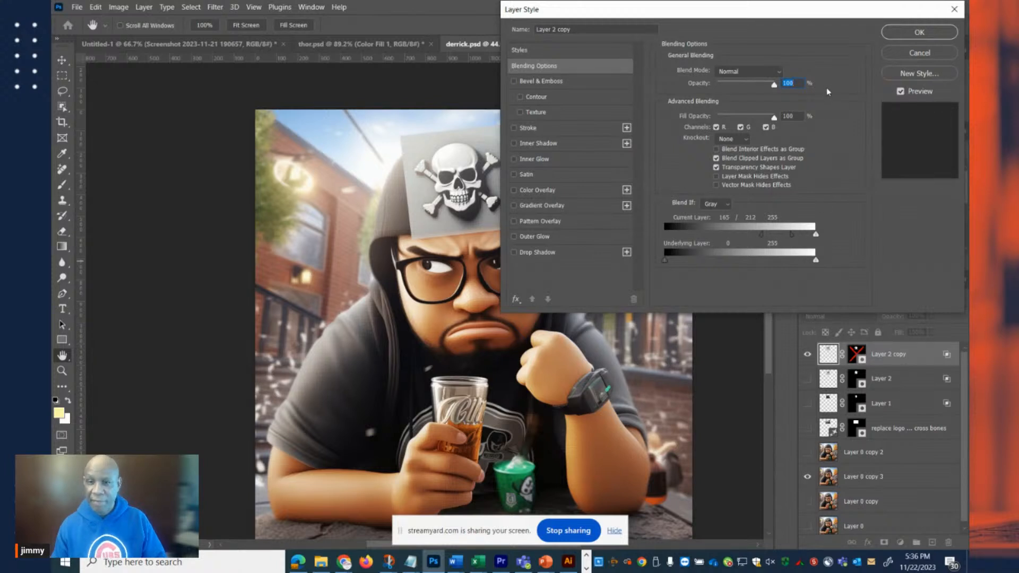
click(892, 35)
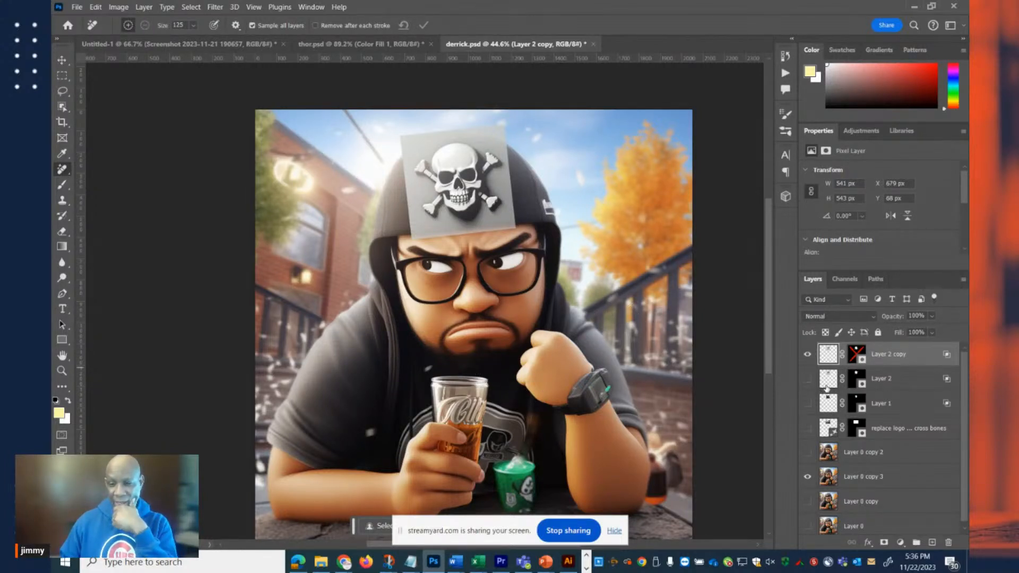
Clear the accidental selection loaded from Layer 2 copy's mask and re-enable the layer mask.
ctrl+click(857, 355)
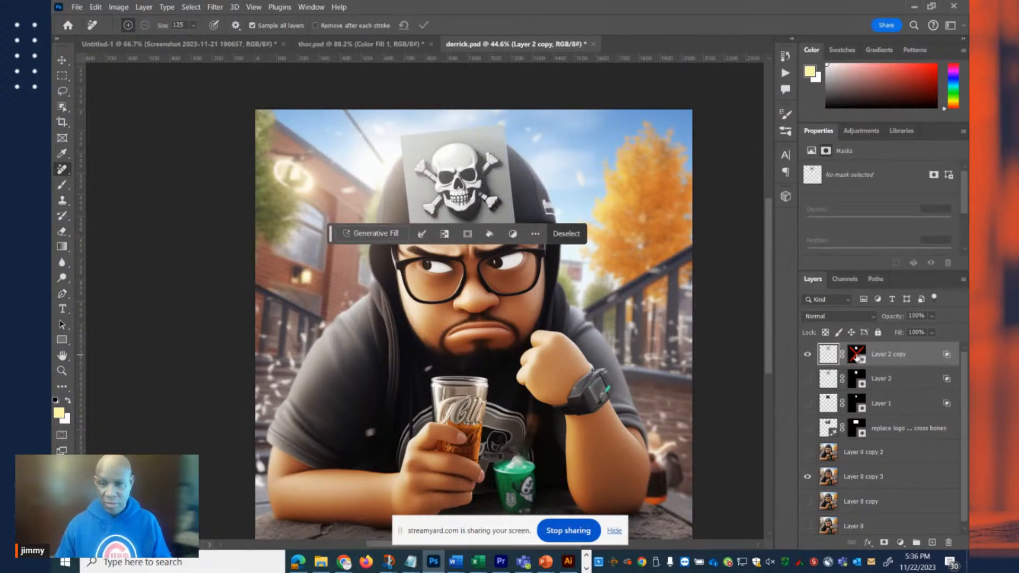
key(ctrl+d)
shift+click(854, 358)
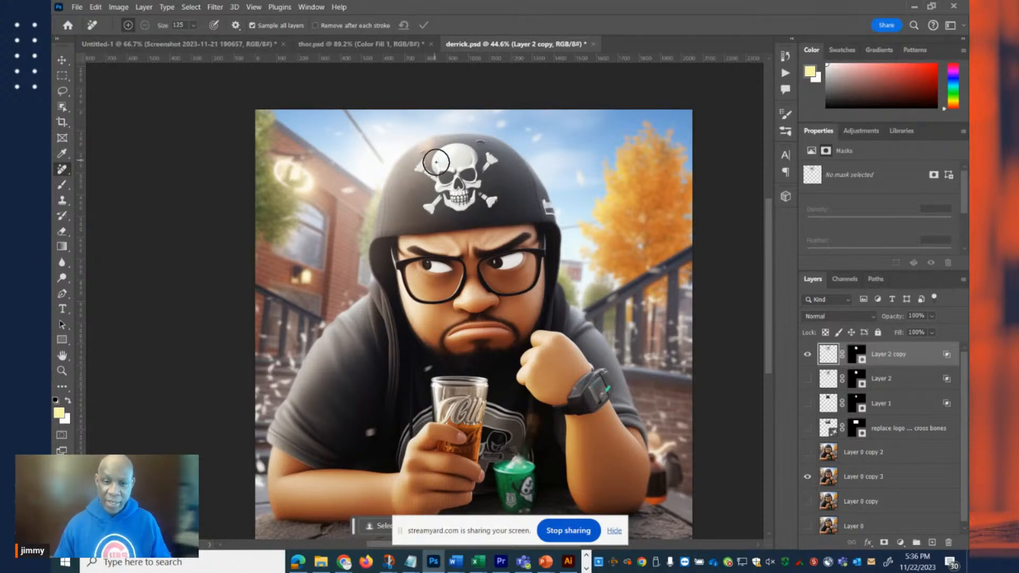
Reopen Layer 2 copy's blending options and split the Underlying Layer highlight slider to 124 / 233.
mouse_move(470, 155)
mouse_down()
mouse_move(562, 164)
mouse_move(362, 183)
mouse_up()
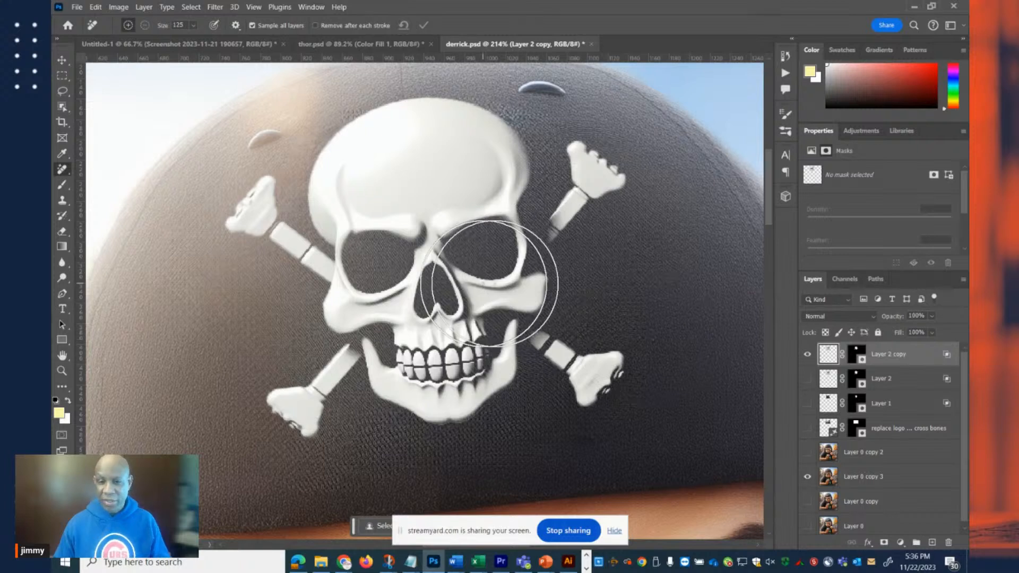
click(807, 452)
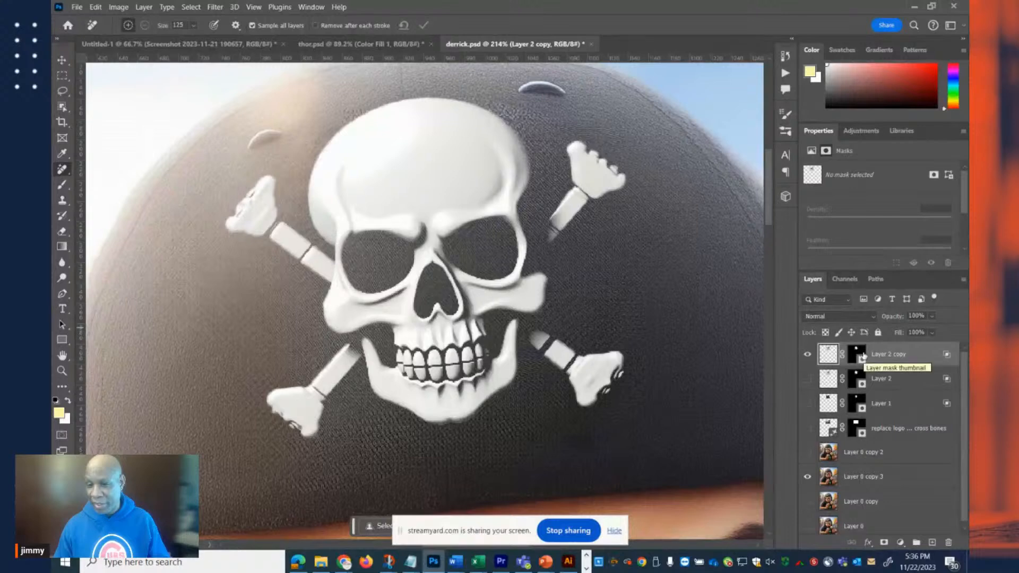
click(857, 354)
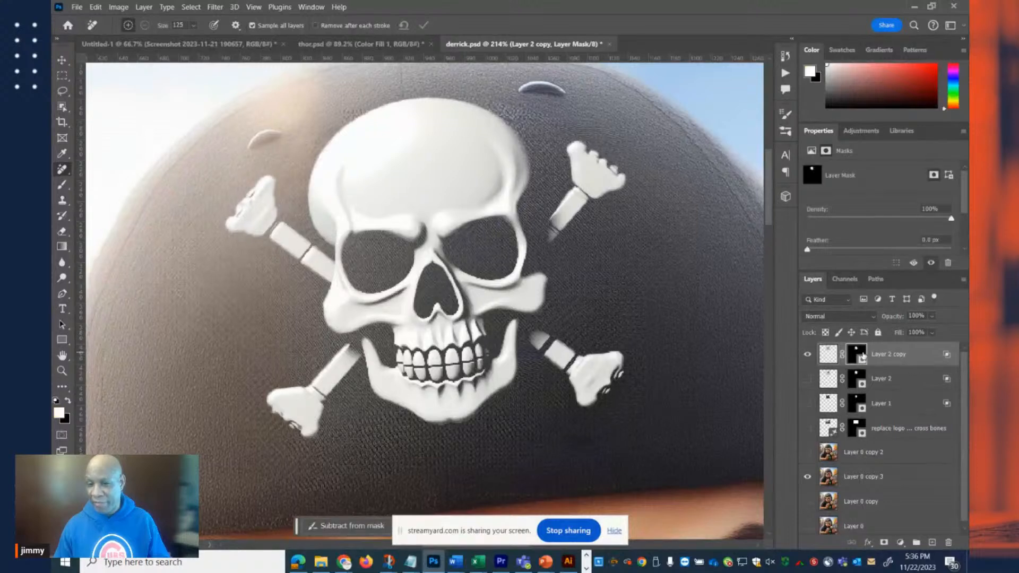
double_click(946, 361)
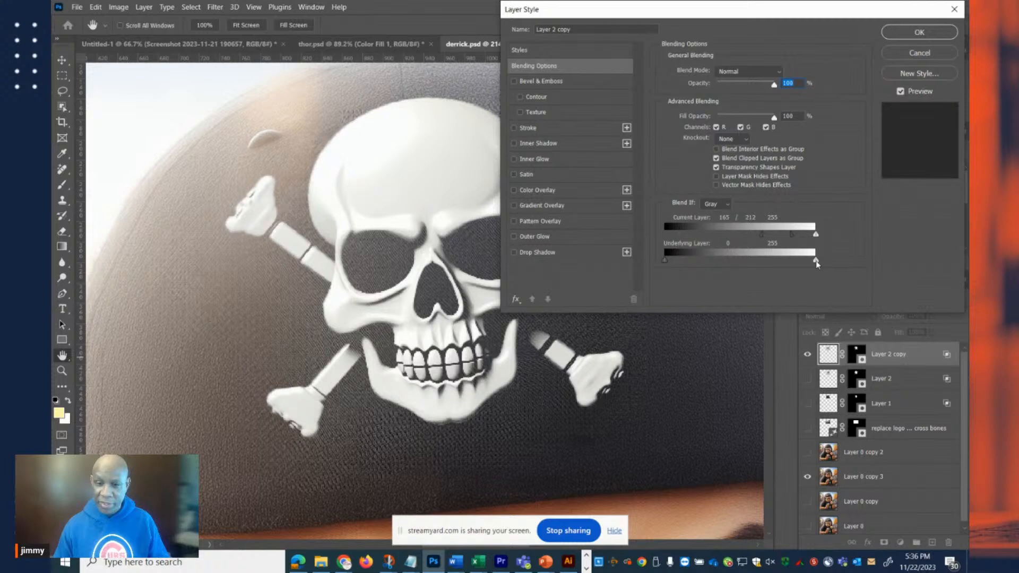
drag(816, 260, 741, 262)
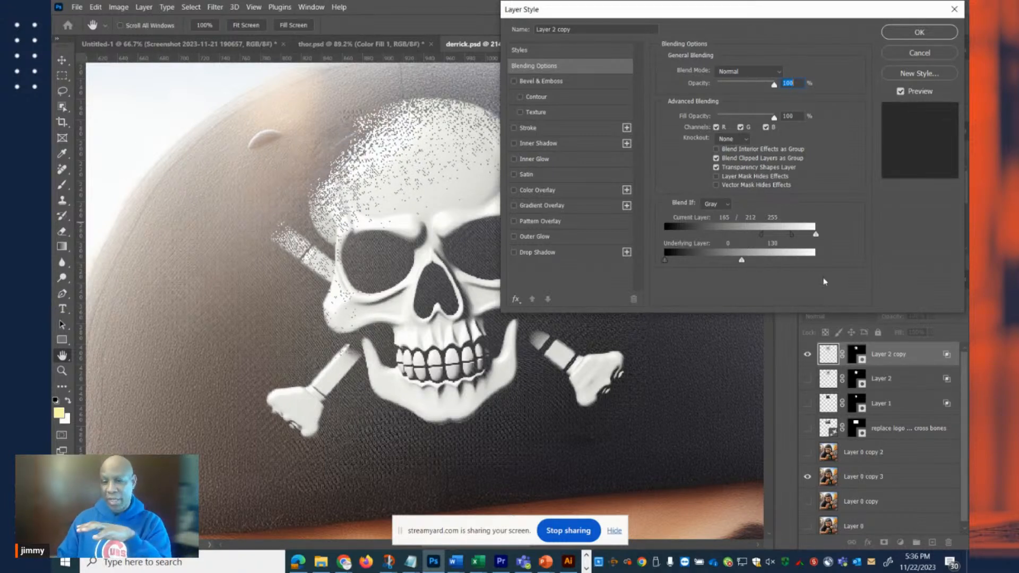
mouse_move(742, 262)
mouse_down()
mouse_move(817, 261)
mouse_move(741, 261)
mouse_up()
key(alt)
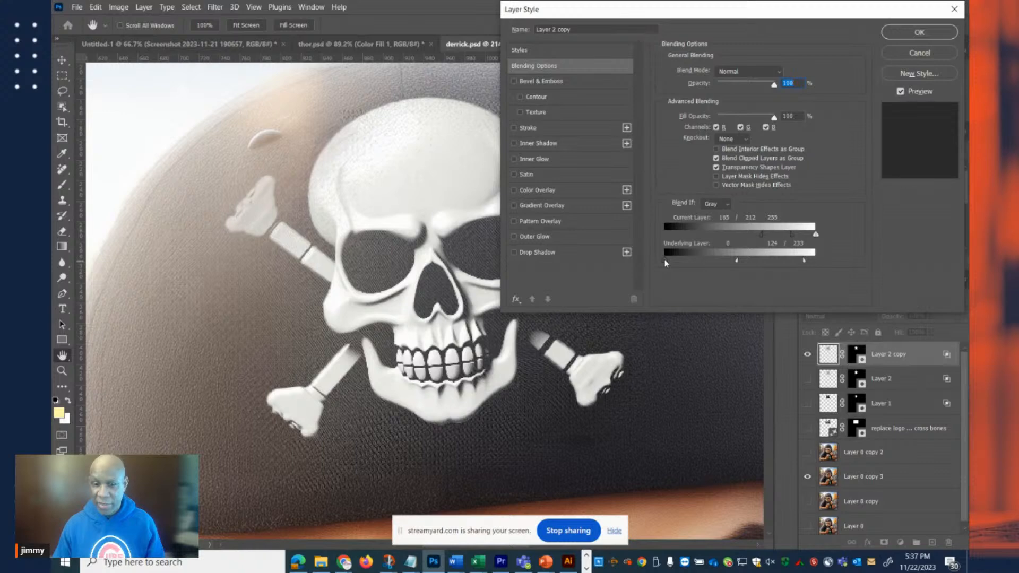
Split Layer 2 copy's Underlying Layer shadow slider to 22 / 79, apply the layer style, and check the skull on the helmet.
mouse_move(673, 260)
mouse_down()
mouse_move(711, 264)
mouse_move(678, 263)
mouse_up()
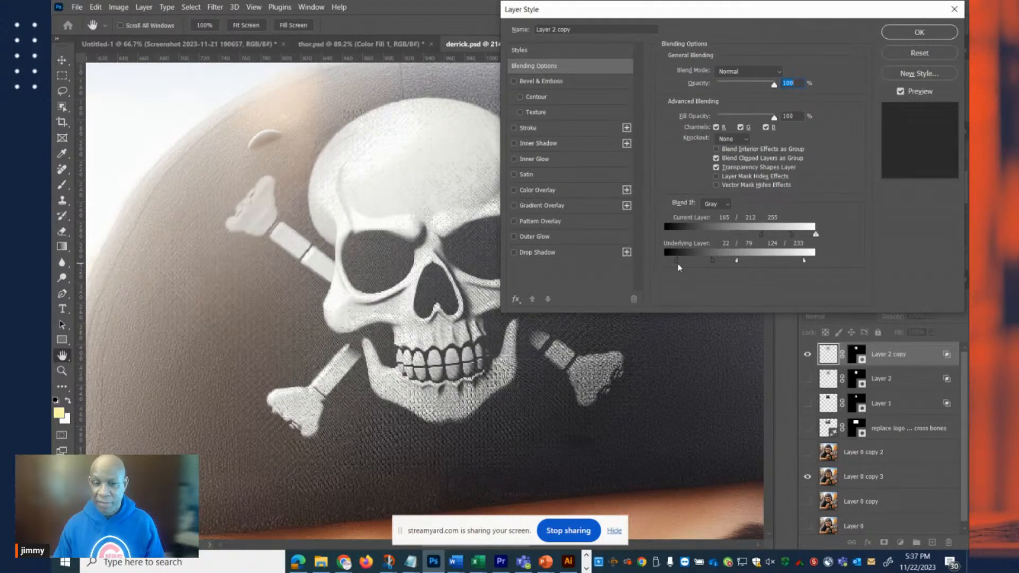
click(909, 31)
key(j)
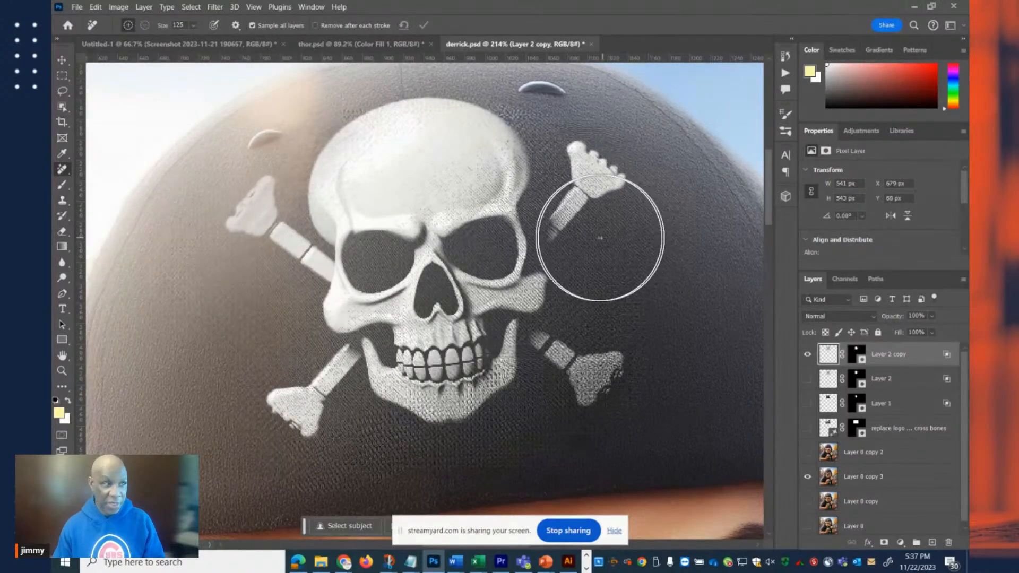
scroll(492, 287, down, 4)
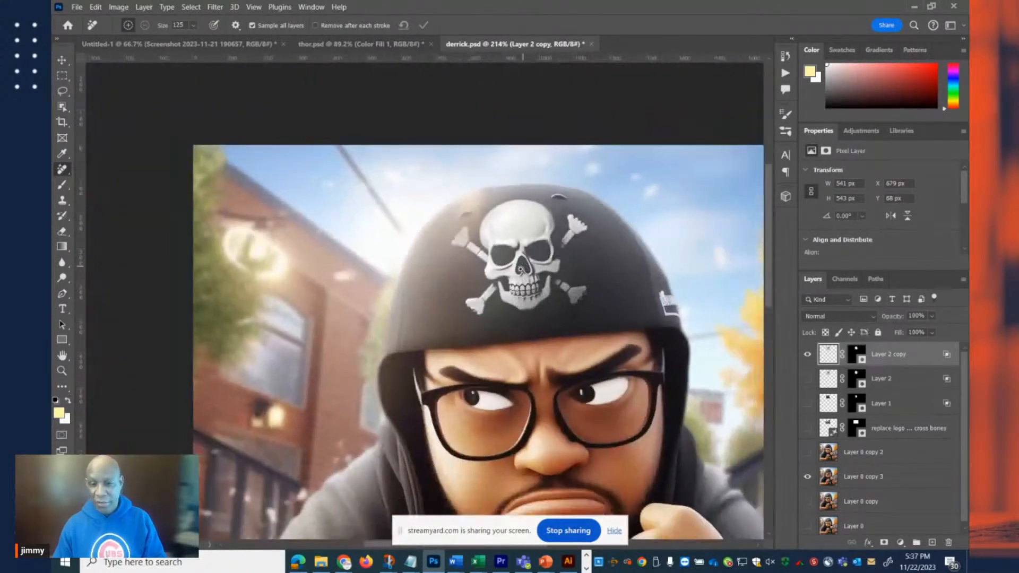
scroll(492, 286, down, 10)
scroll(511, 279, up, 2)
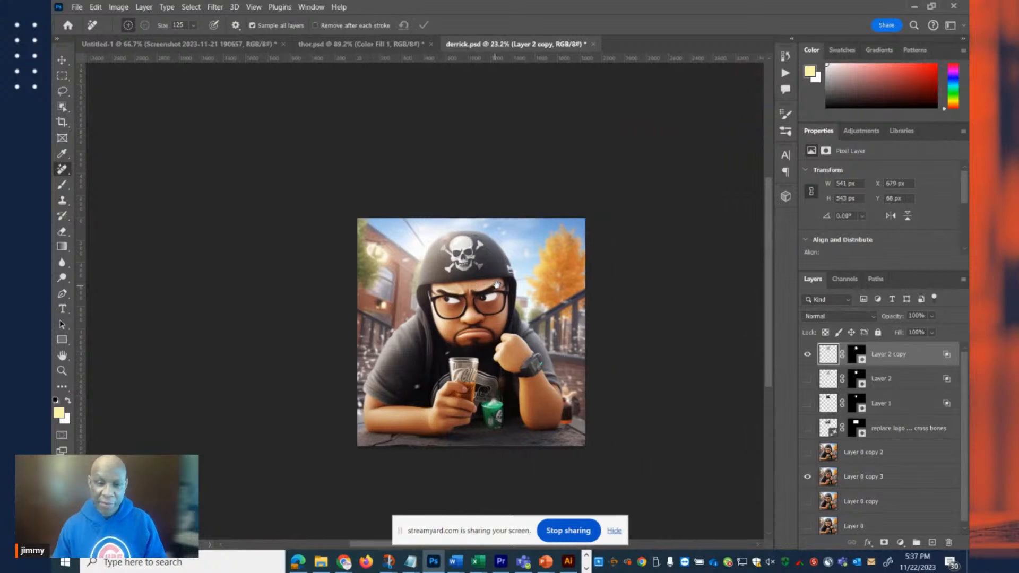
scroll(510, 278, up, 4)
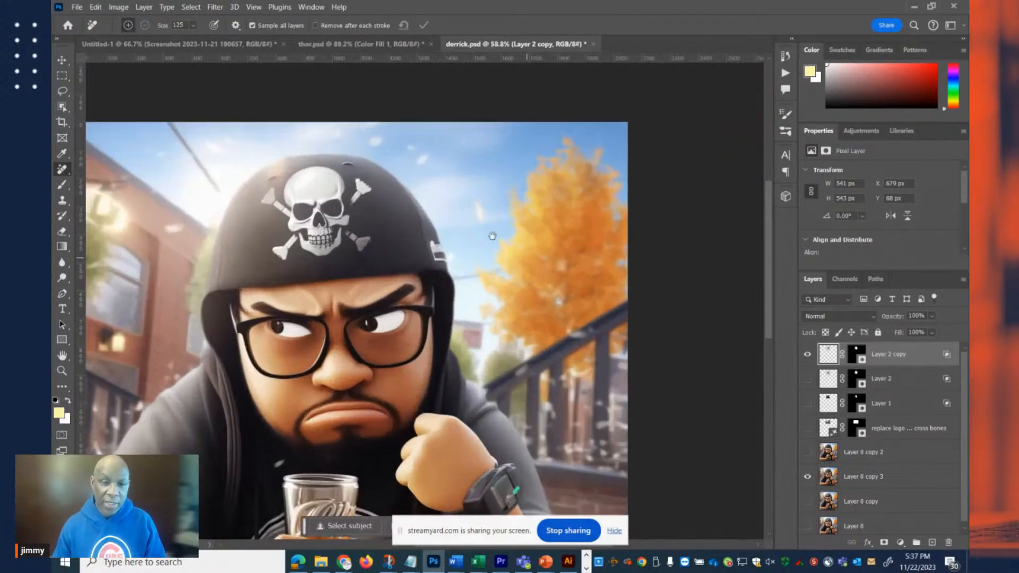
Inspect the blended skull and crossbones on the helmet up close and in the full image.
scroll(282, 169, up, 4)
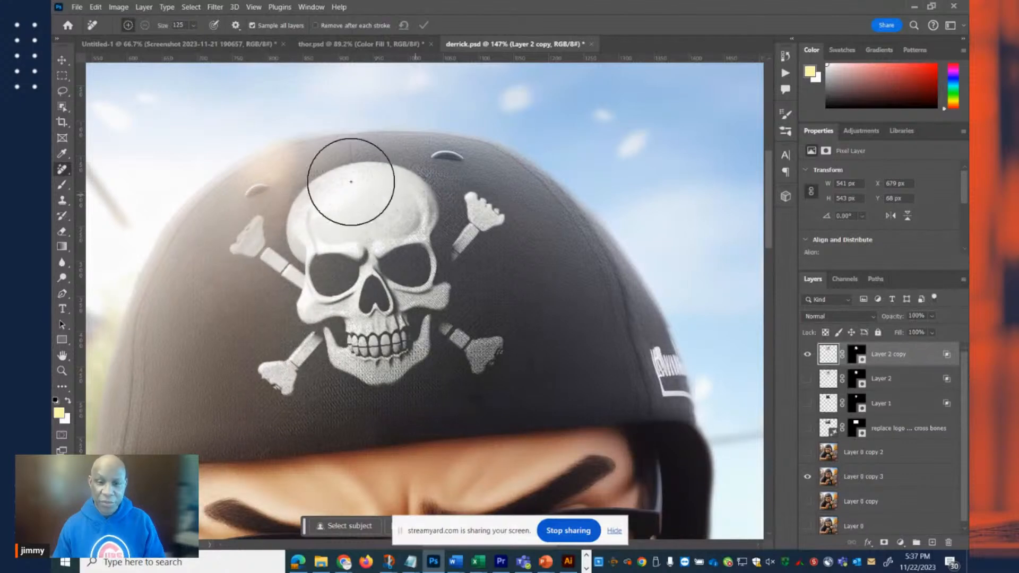
scroll(399, 234, down, 4)
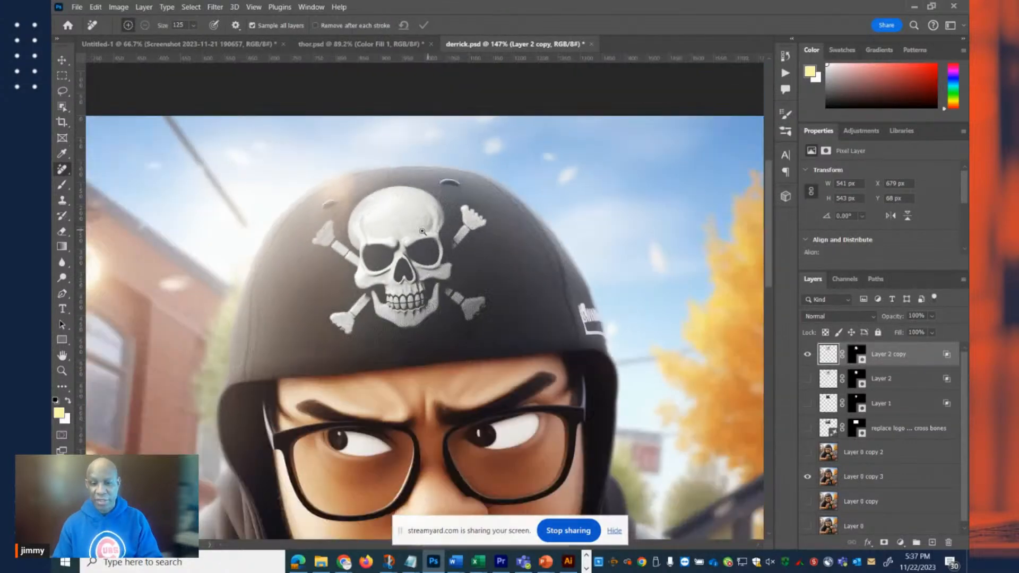
scroll(399, 234, down, 4)
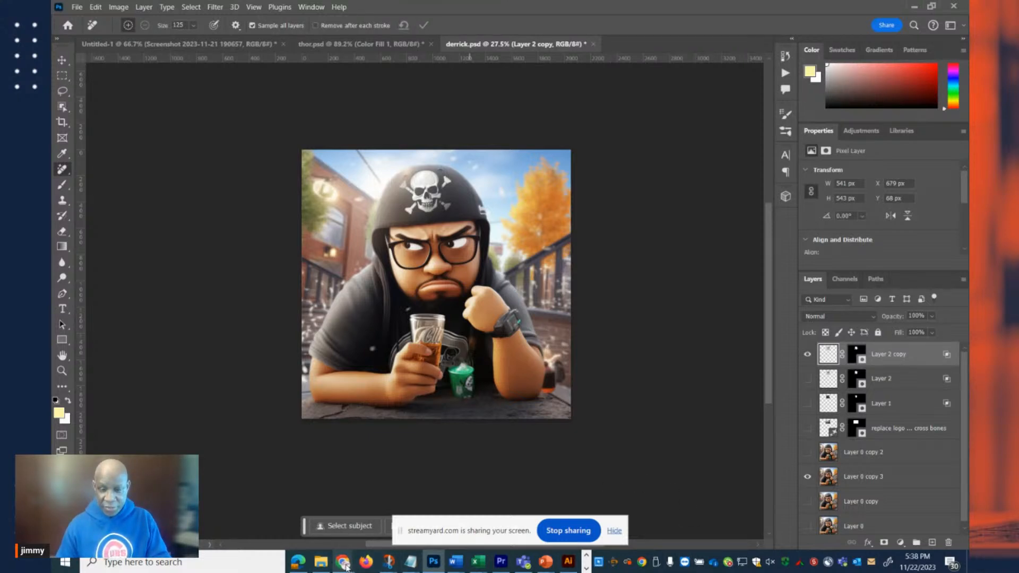
Switch to the Discord window in Chrome and look through the new channel's Midjourney generations up to the latest message.
mouse_move(344, 566)
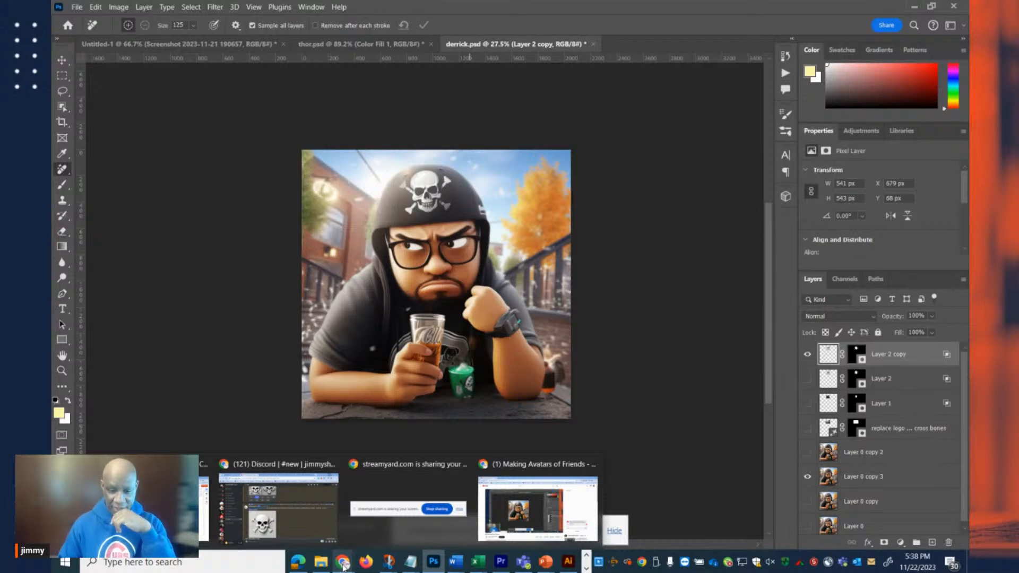
click(273, 518)
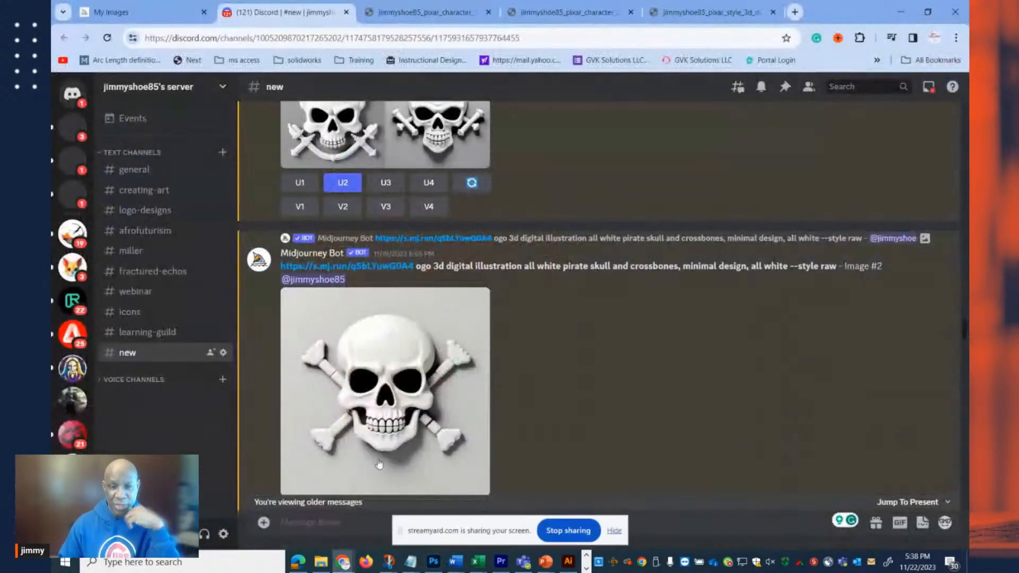
scroll(743, 327, down, 5)
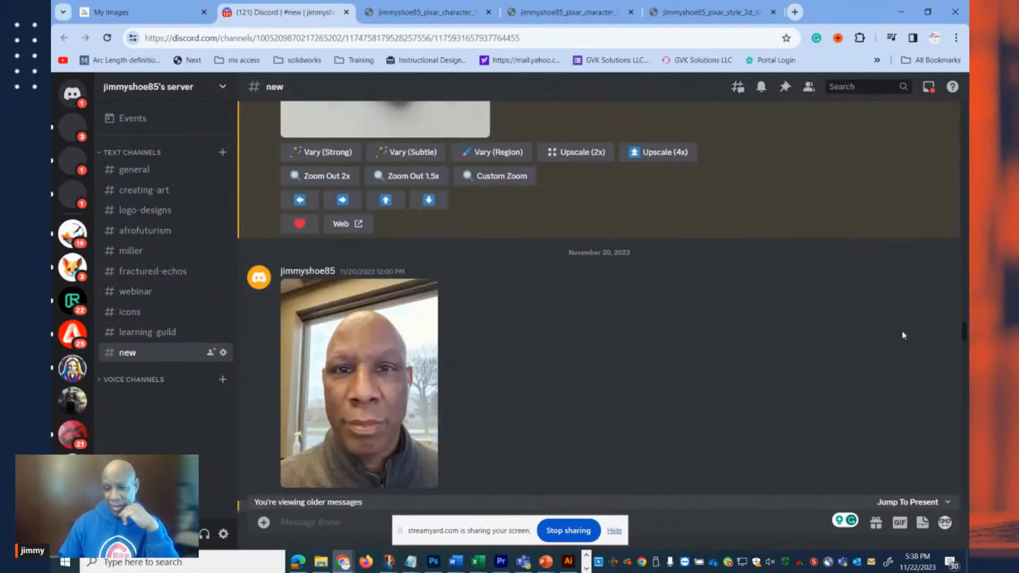
scroll(966, 336, down, 10)
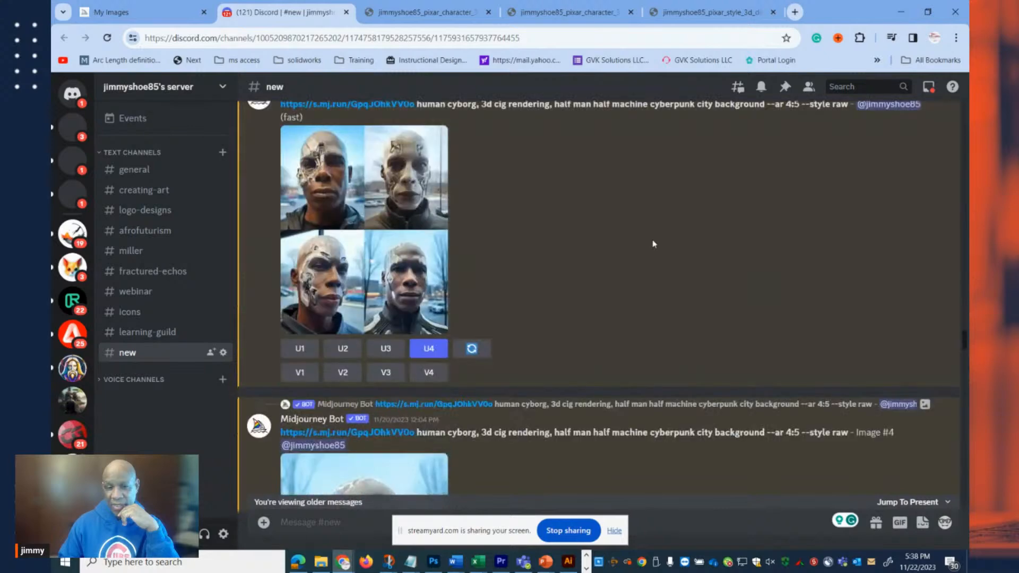
scroll(471, 220, down, 15)
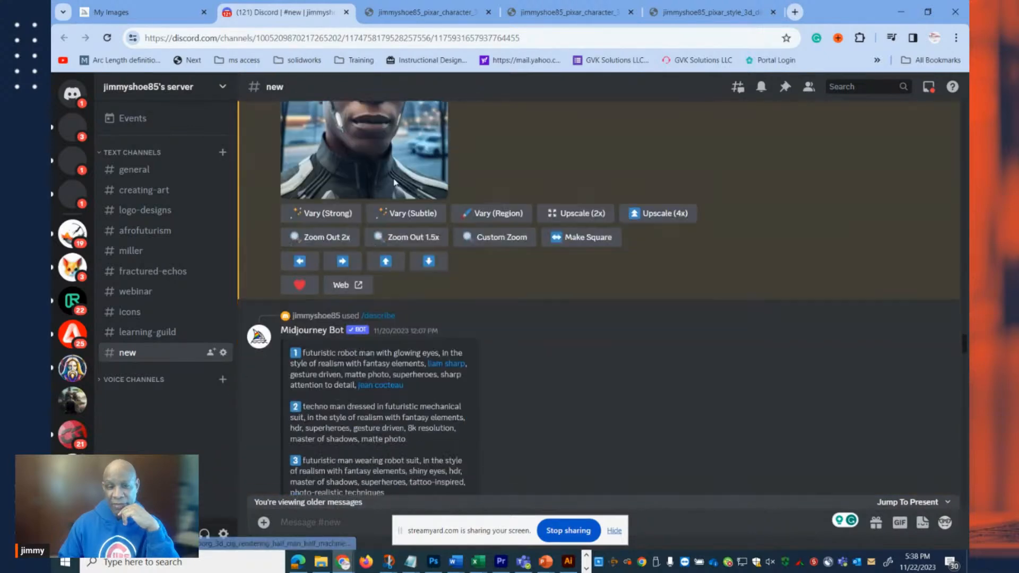
scroll(409, 223, down, 15)
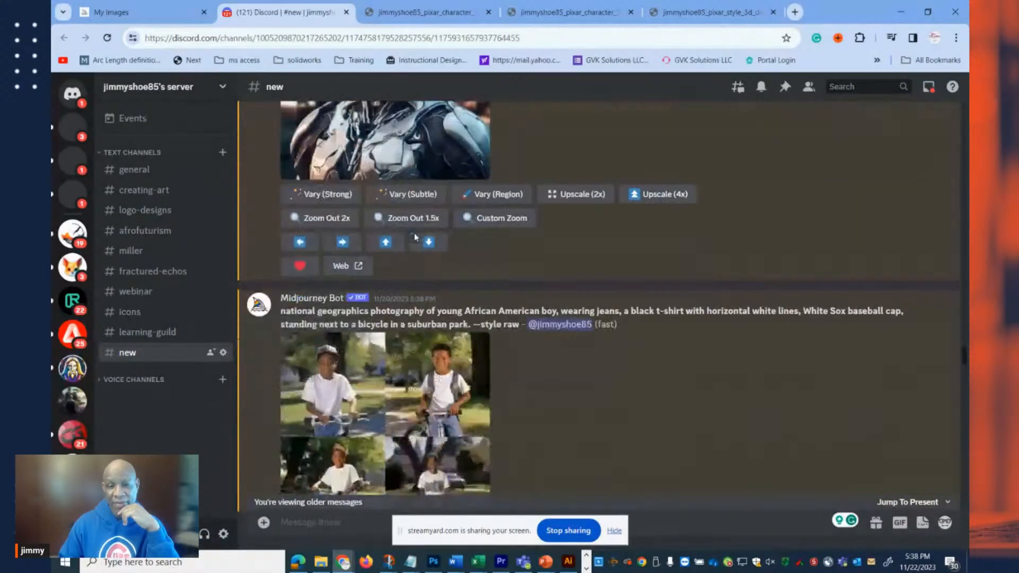
scroll(415, 237, down, 1)
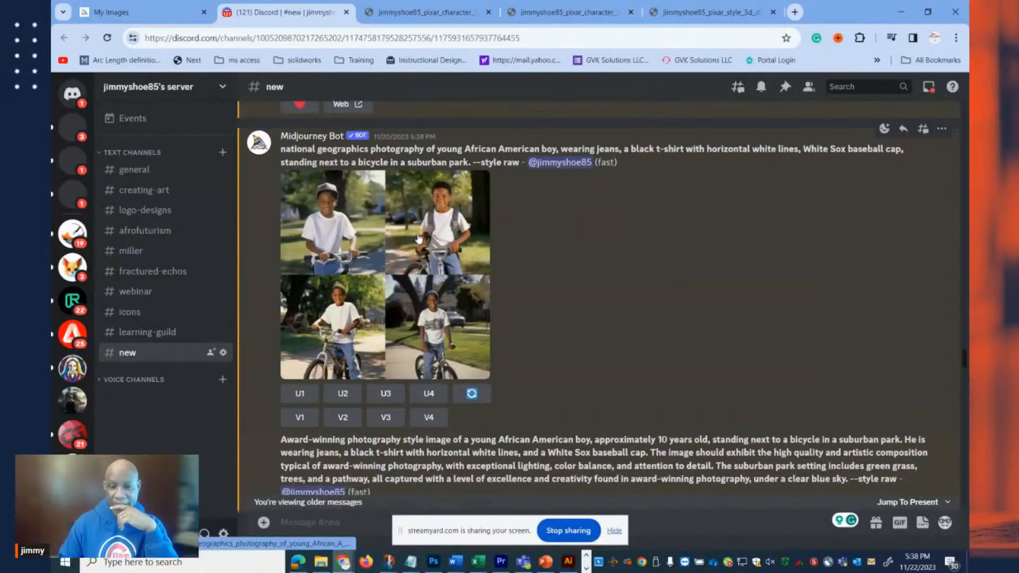
scroll(429, 240, down, 5)
scroll(430, 244, down, 15)
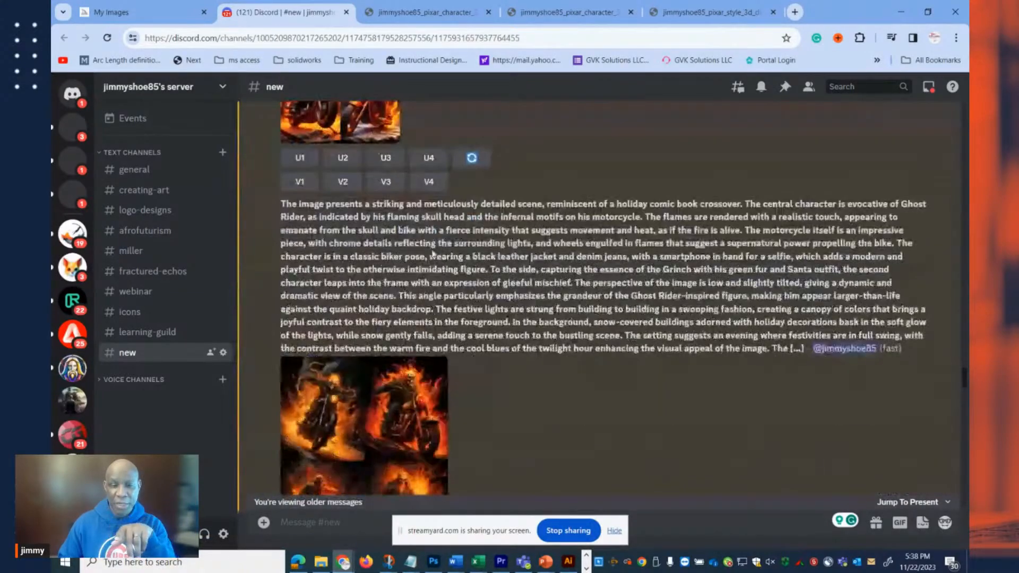
scroll(433, 259, down, 20)
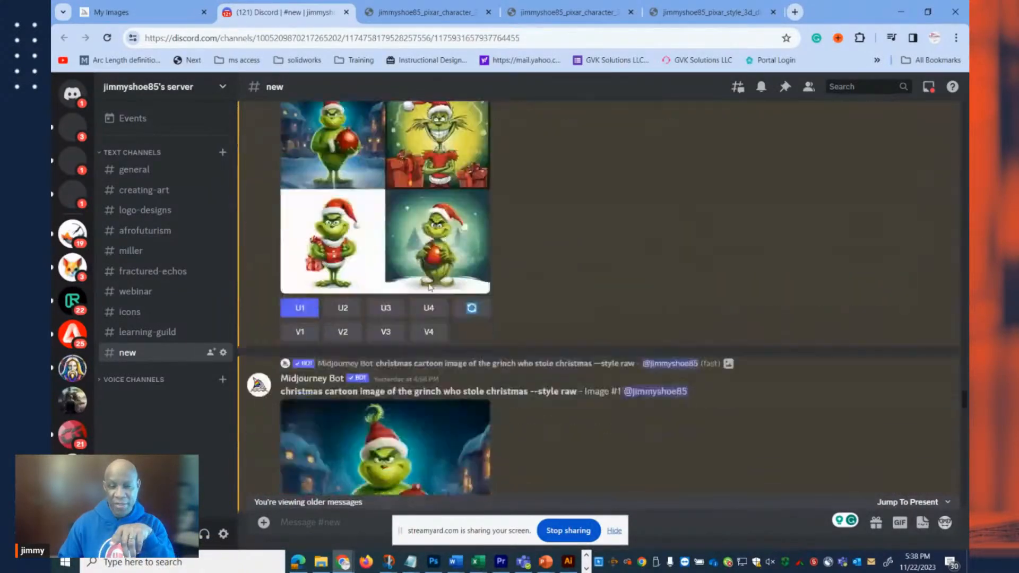
scroll(433, 291, down, 20)
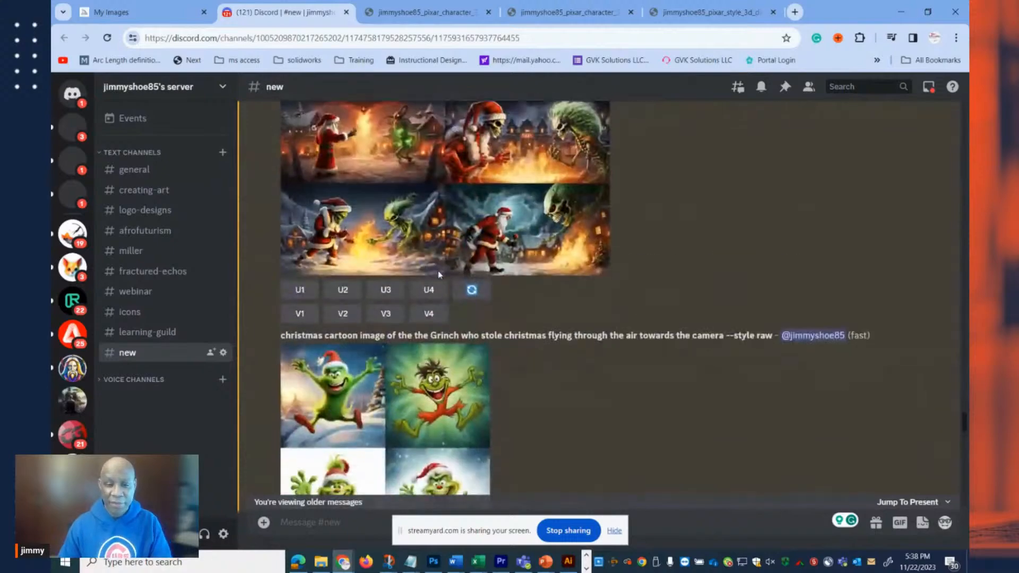
scroll(439, 289, down, 20)
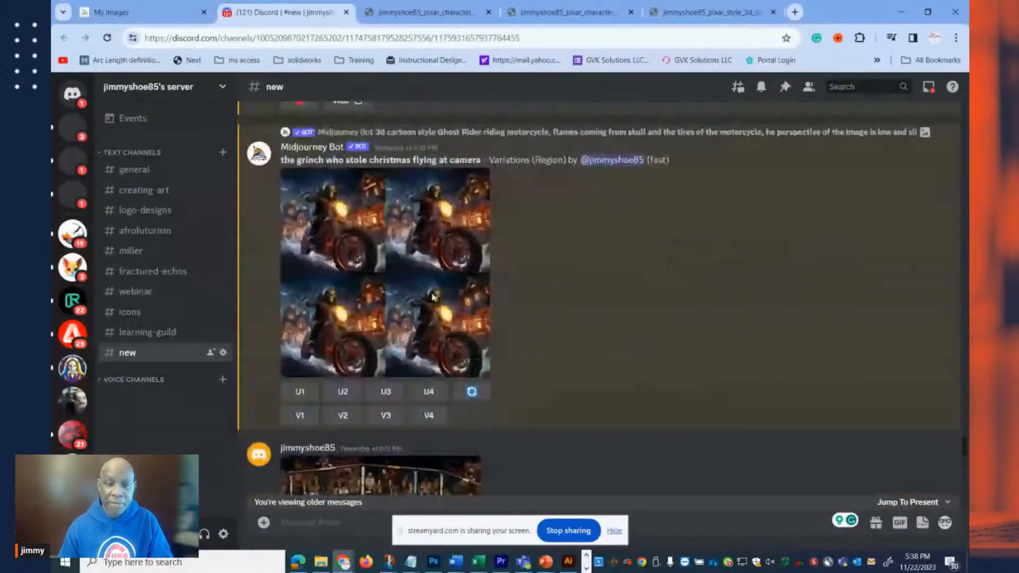
scroll(433, 294, down, 20)
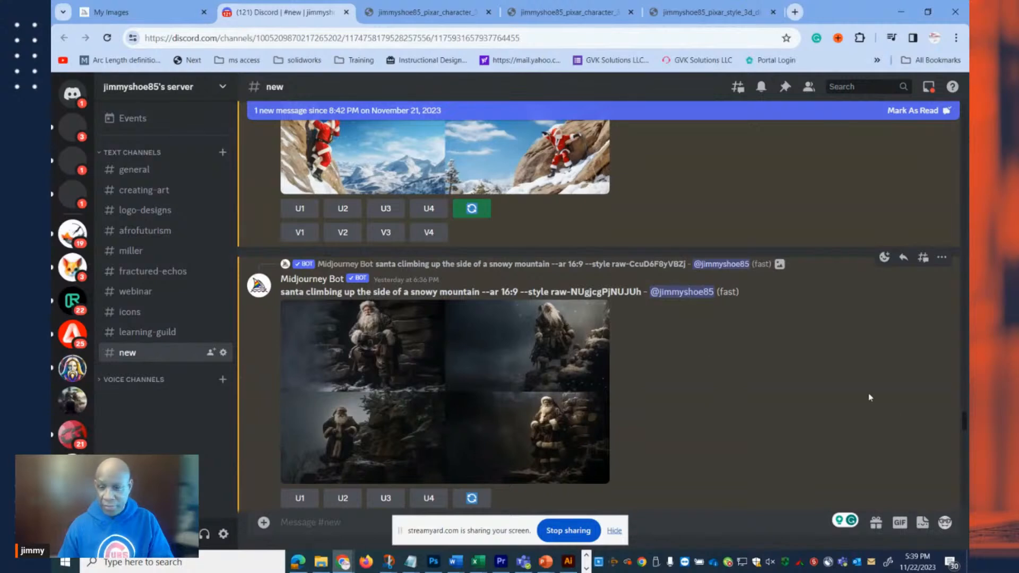
drag(965, 426, 964, 496)
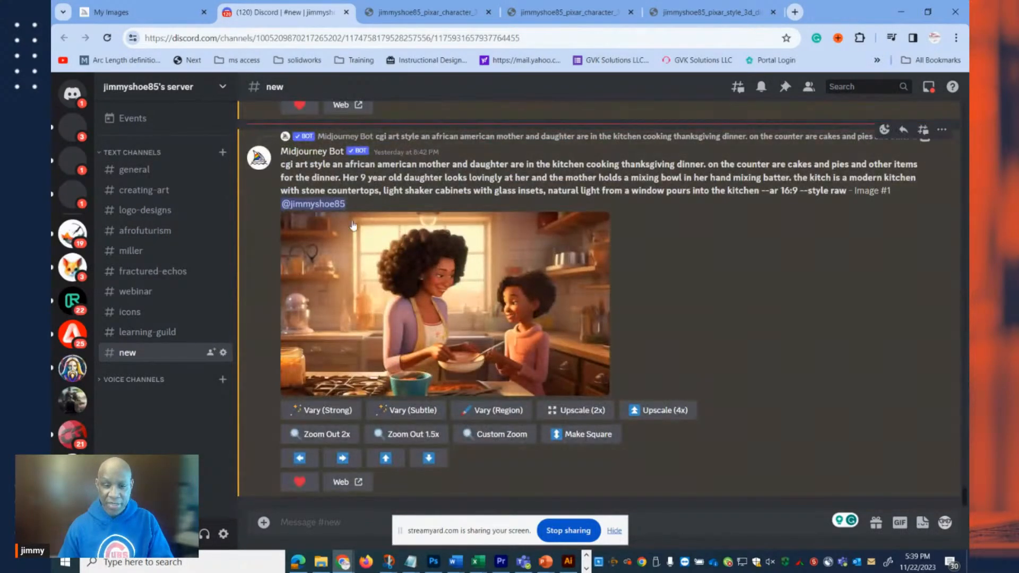
click(306, 521)
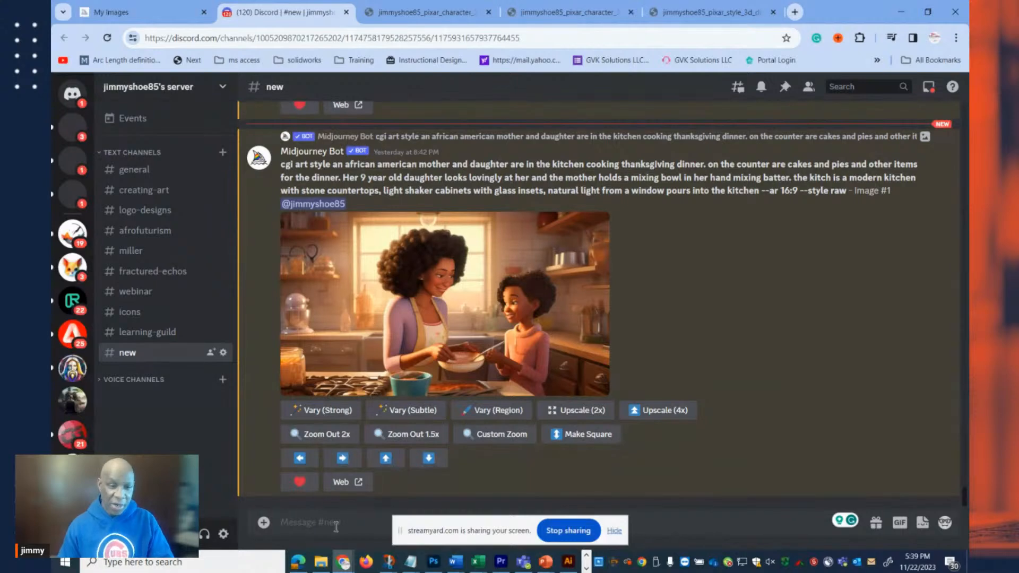
Create a public text channel named live on the server and hide the screen-sharing notice.
click(223, 153)
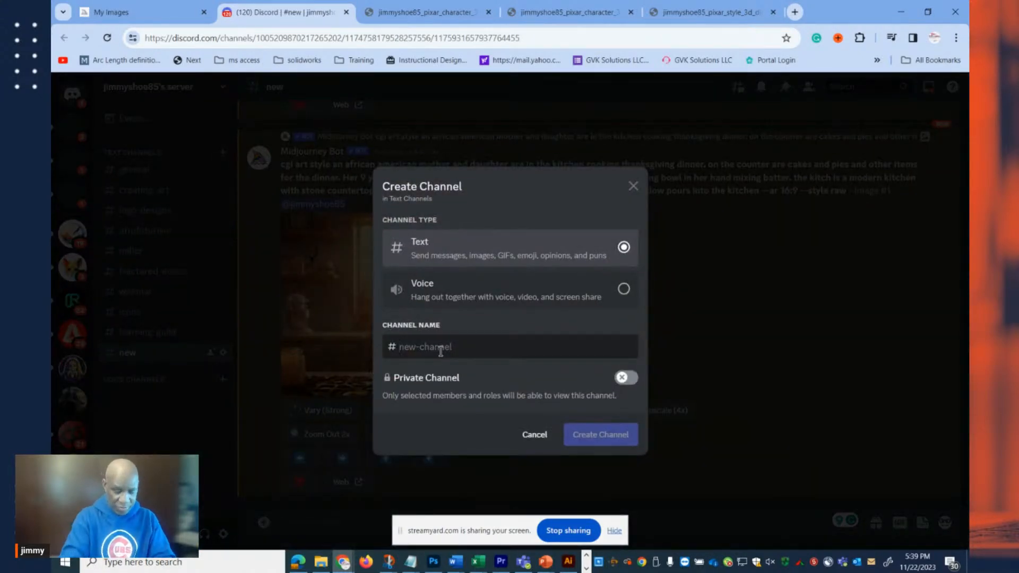
text(live)
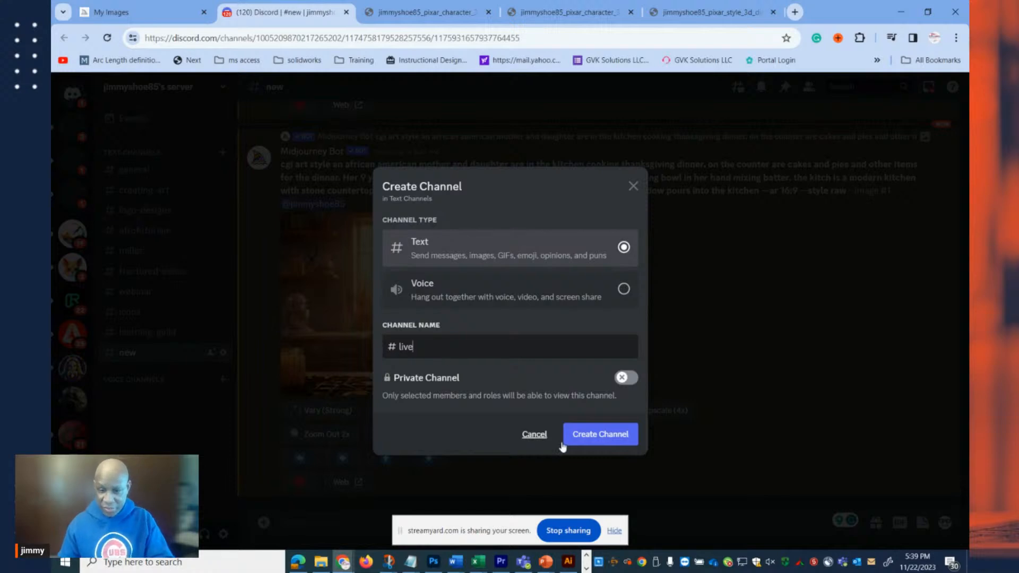
click(613, 439)
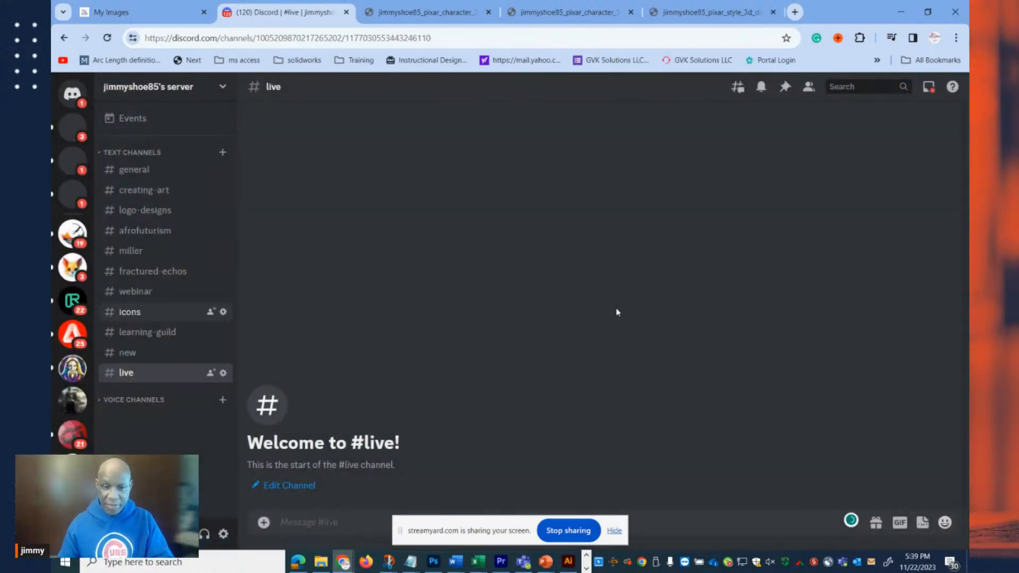
click(614, 531)
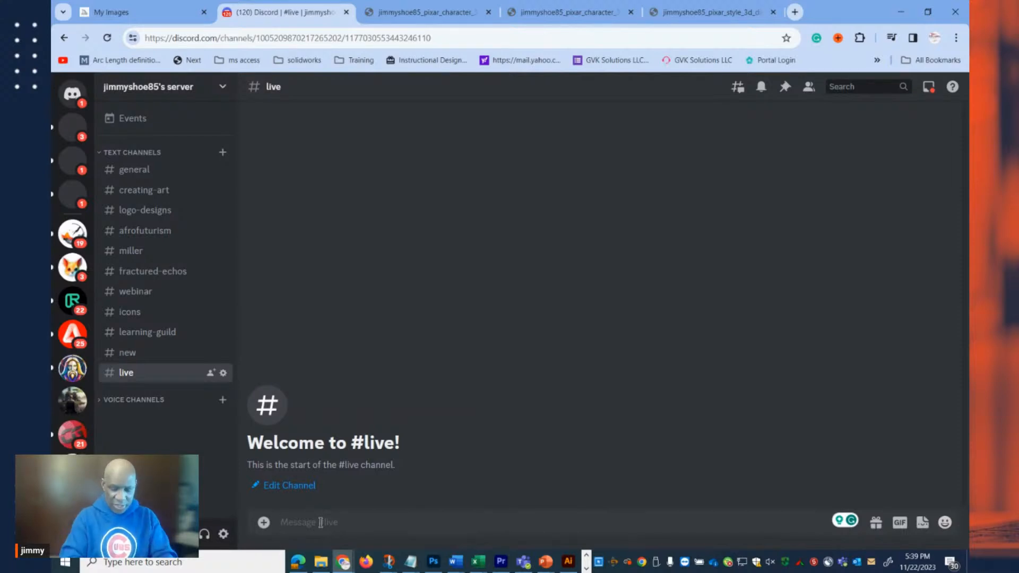
Submit a Midjourney /imagine request in the live channel with the prompt "illustration Chicago Bears Logo".
text(/)
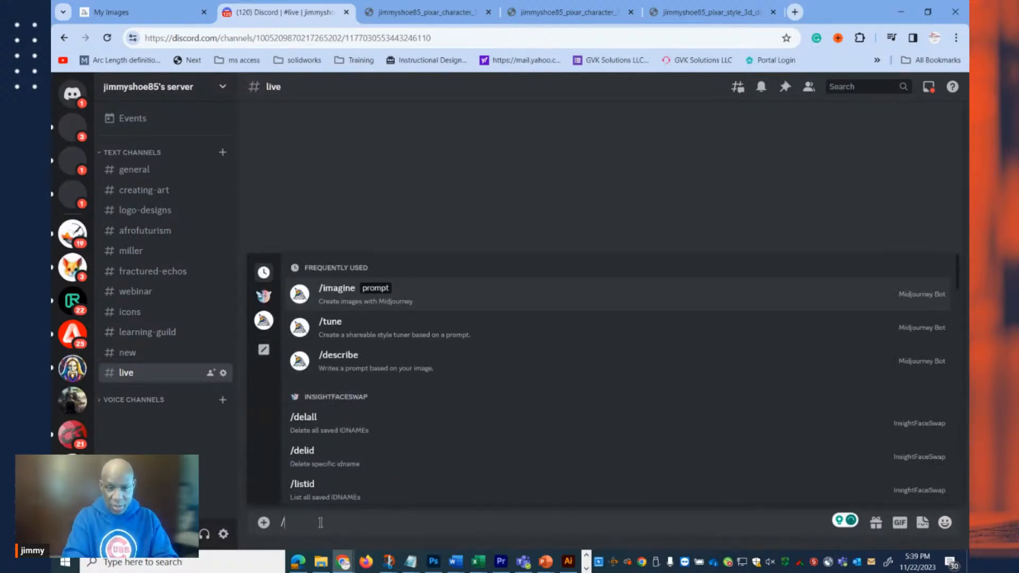
text(im)
key(Tab)
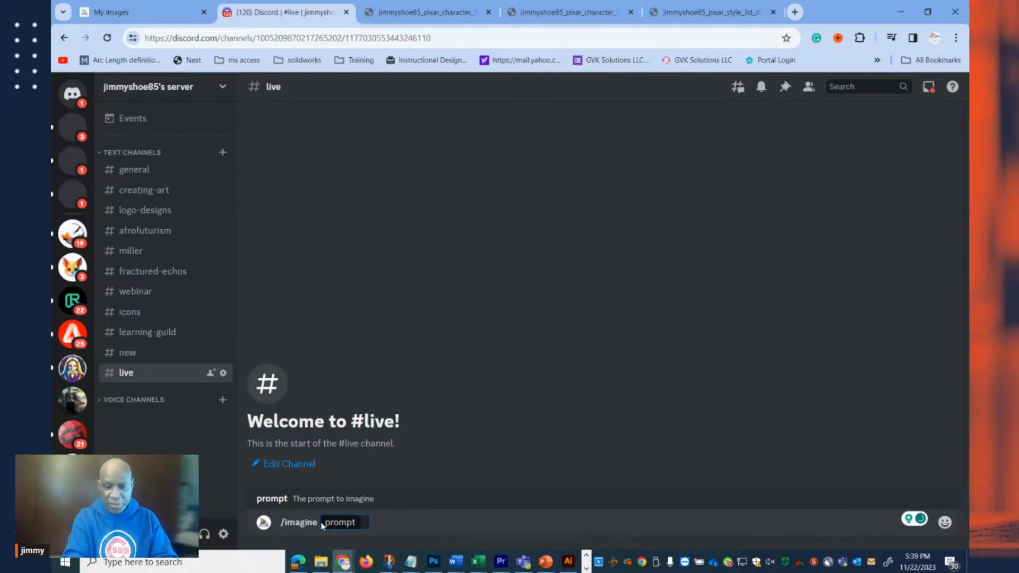
text(illustration )
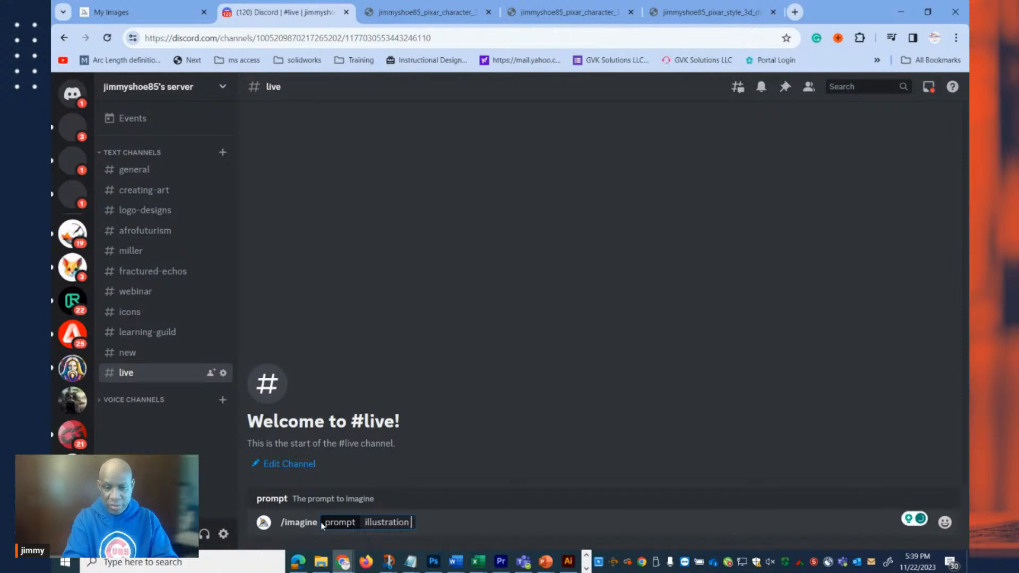
text(Chica)
key(BackSpace)
key(BackSpace)
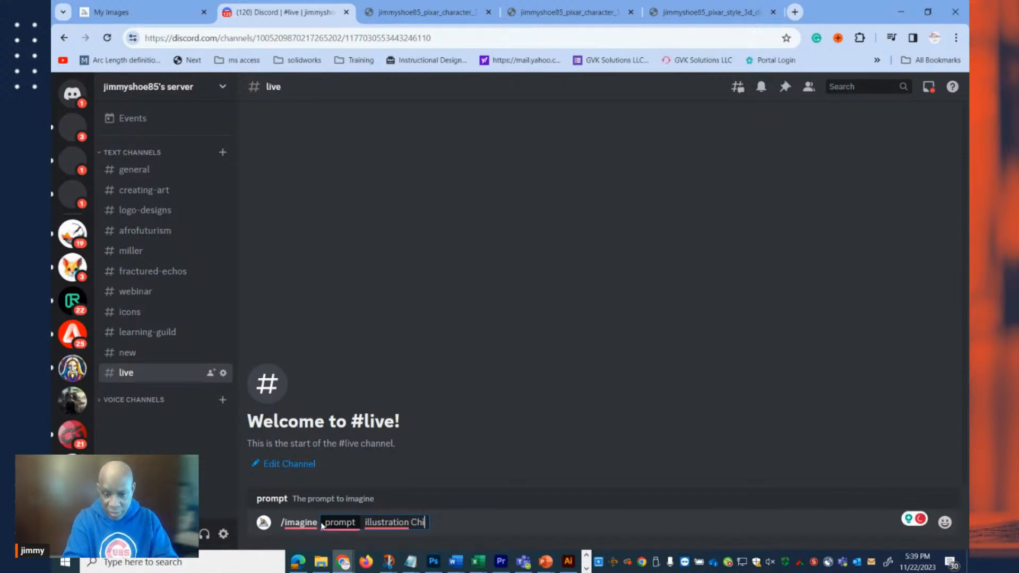
text(cago Be)
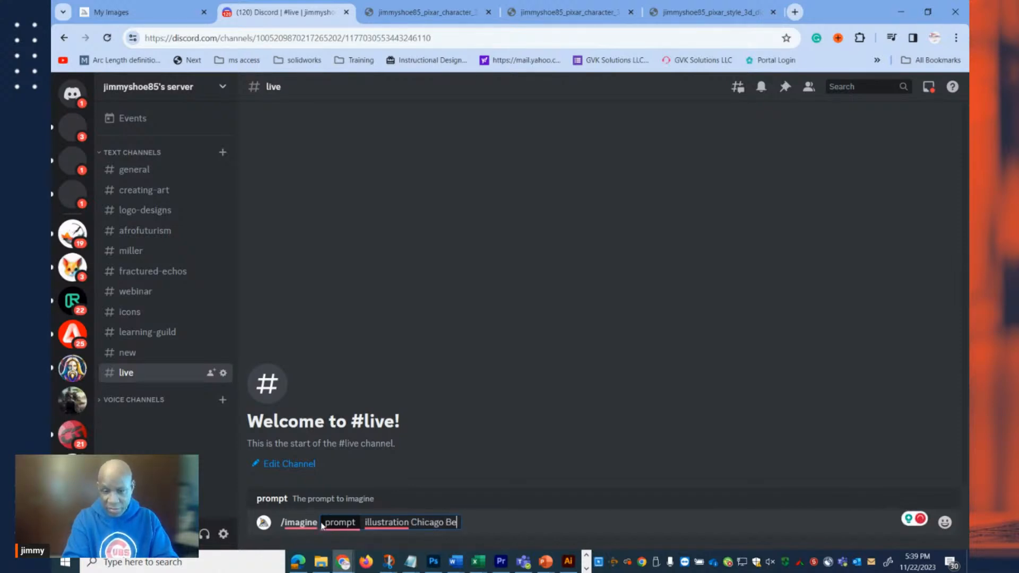
text(ars logo)
key(Return)
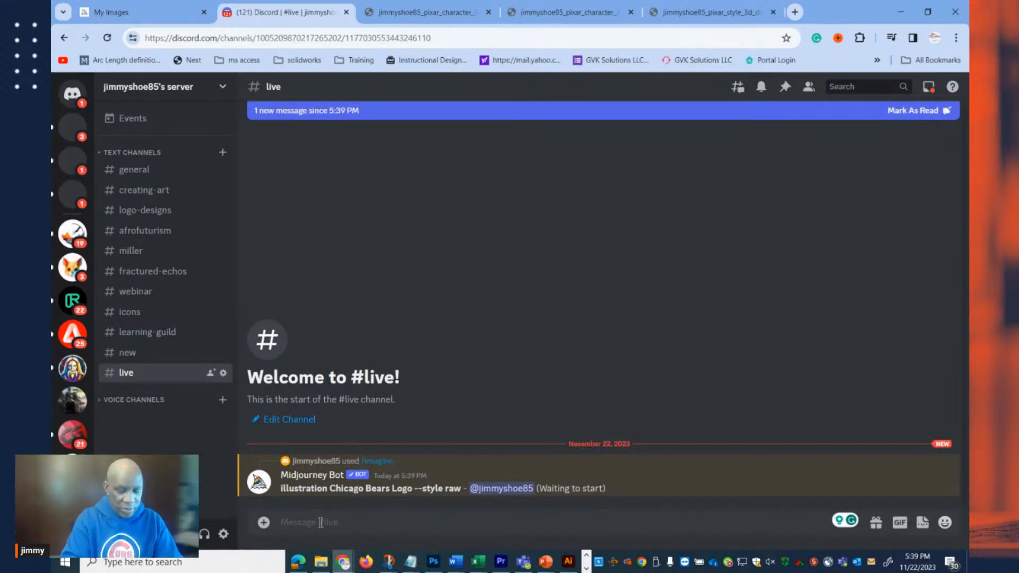
Submit another Midjourney /imagine request in the live channel with the prompt "the chicago bears letter C logo".
text(/)
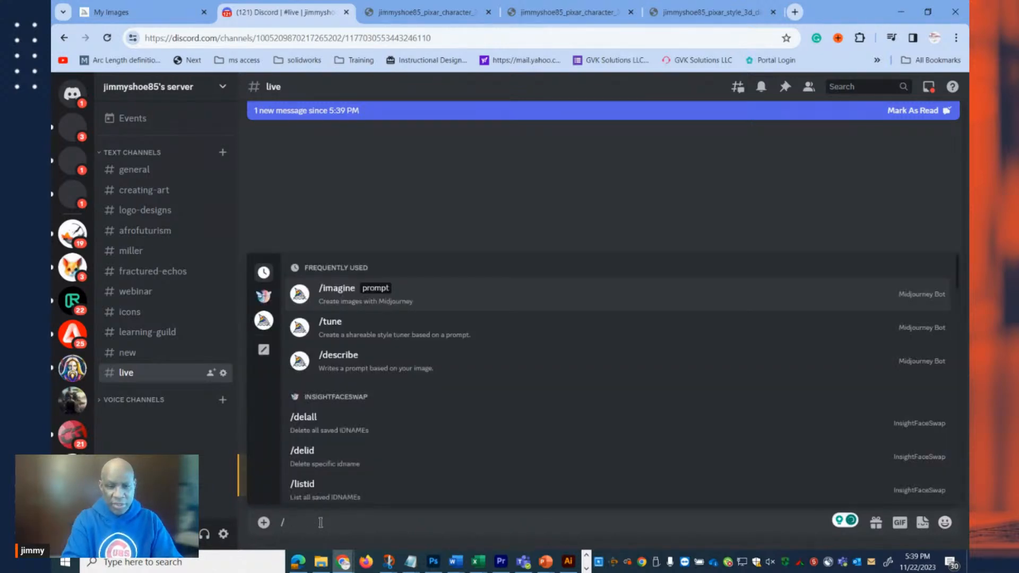
text(im)
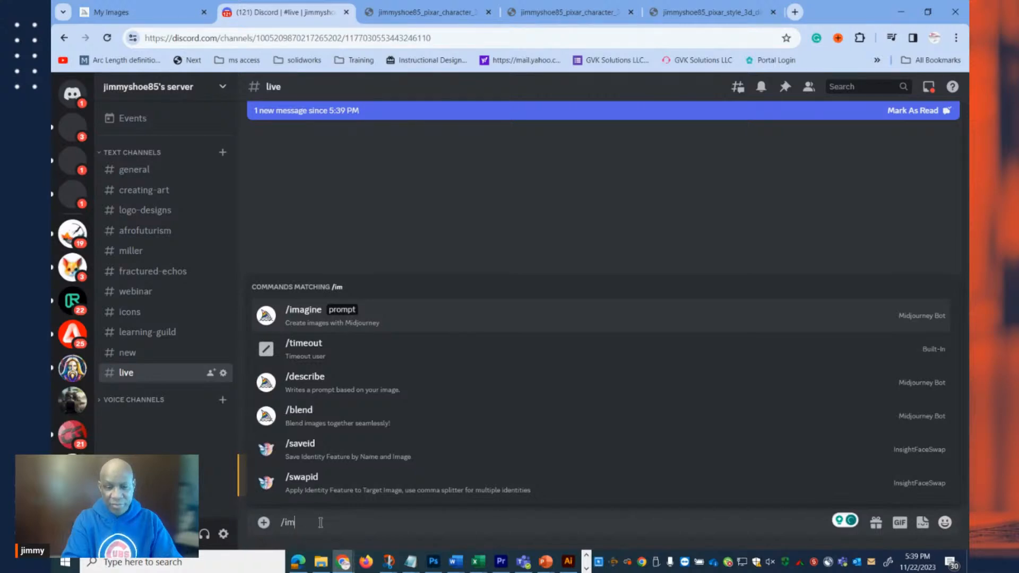
key(Tab)
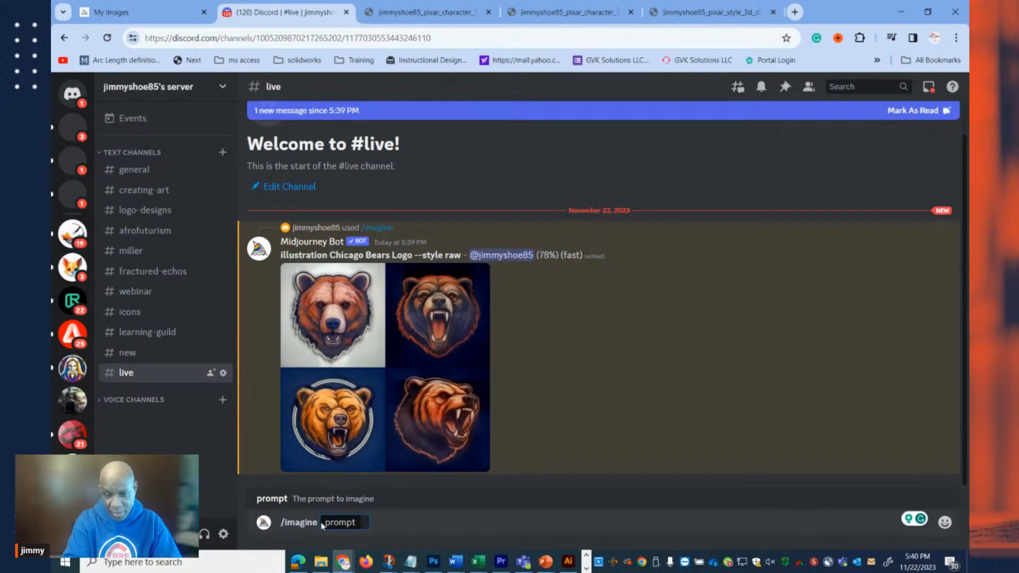
text(the ch)
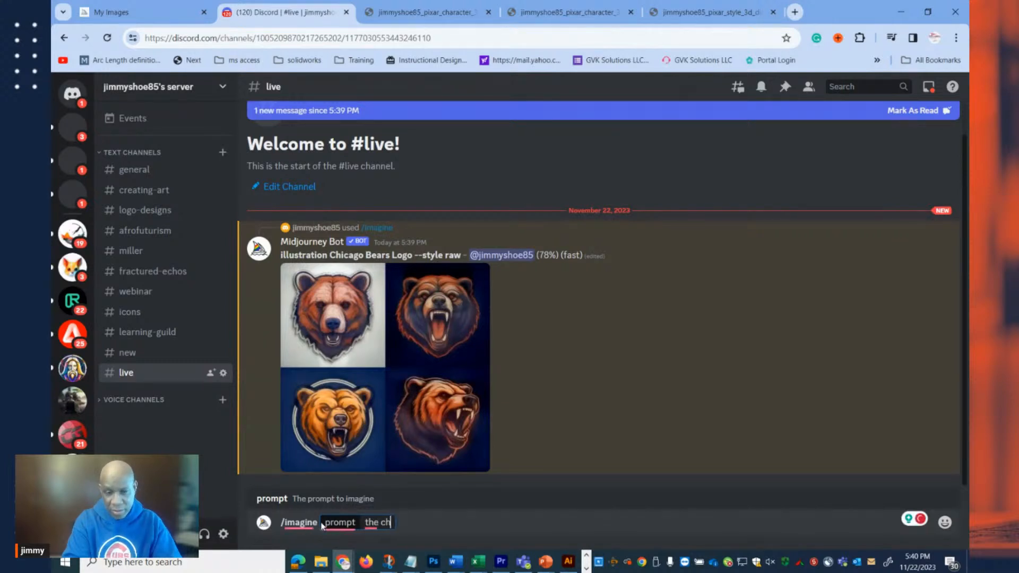
text(icago bears )
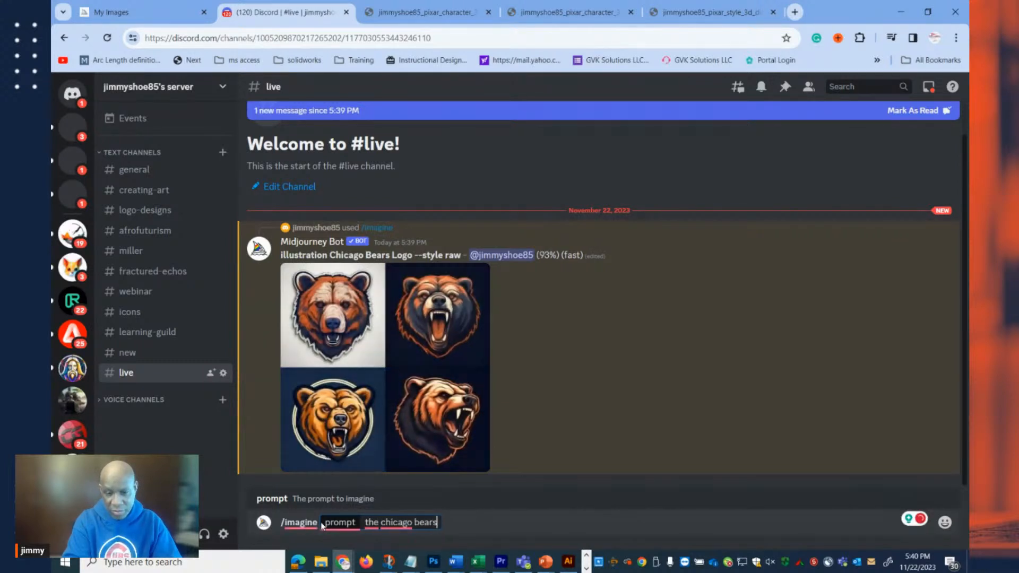
text(lette)
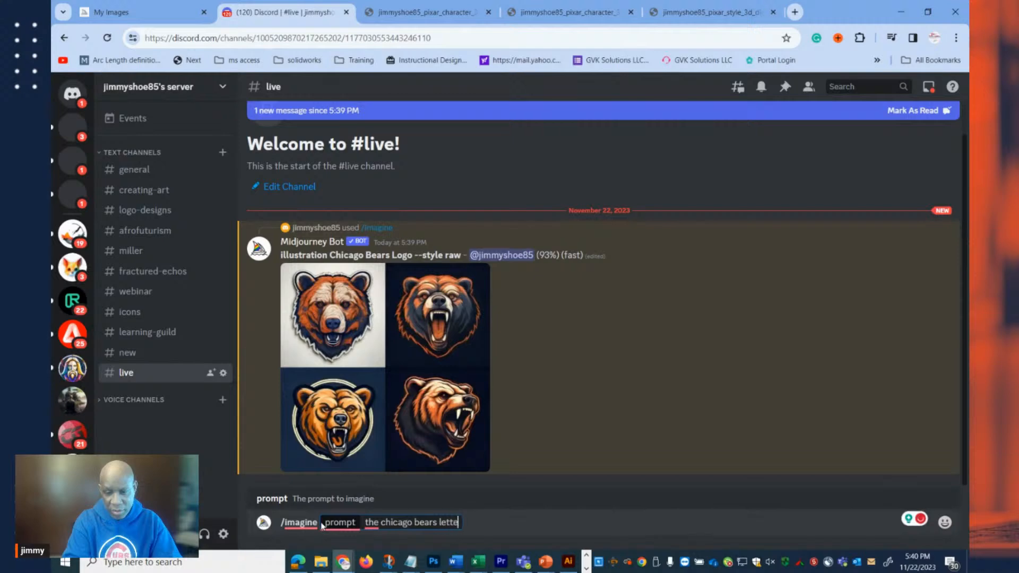
text(r C logo)
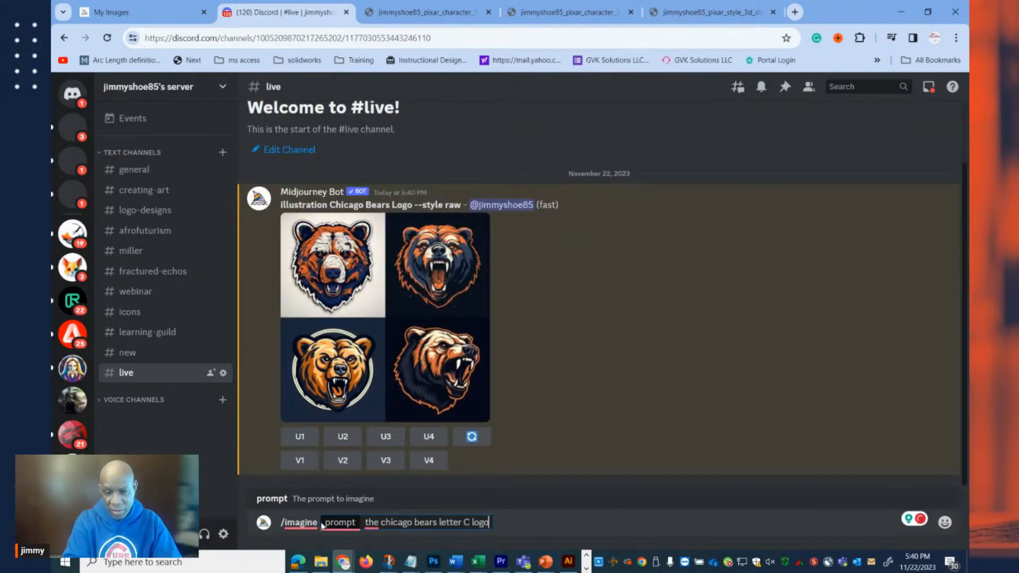
key(Return)
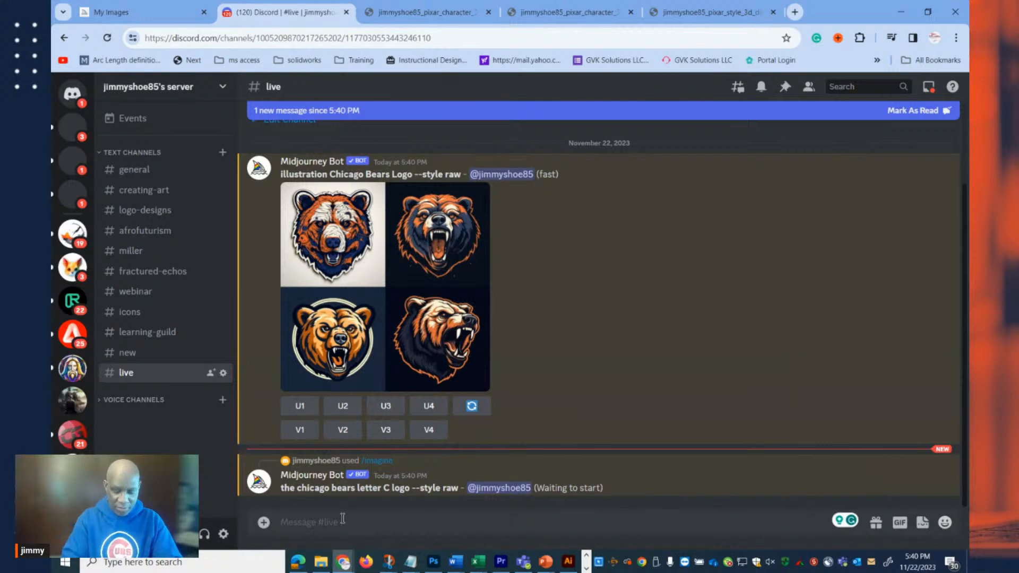
Submit a Midjourney /imagine request in the live channel with the prompt "NFL team Green Bay Packers logo".
text(/)
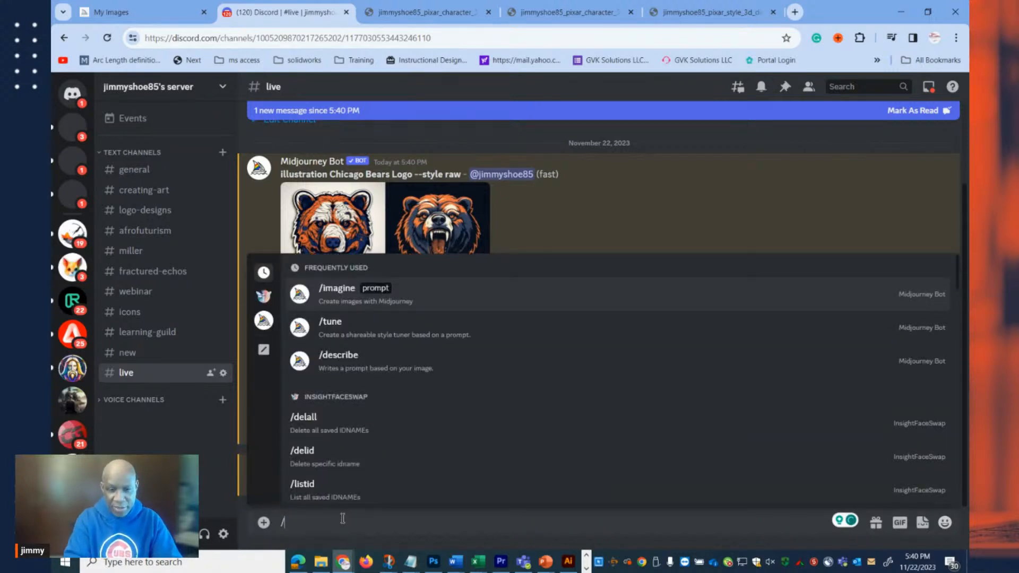
text(im)
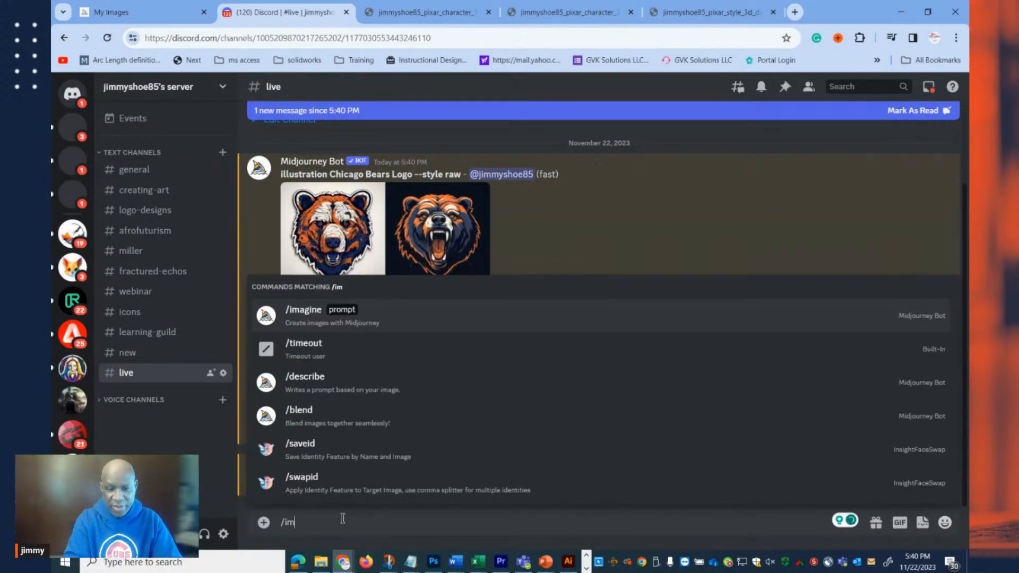
key(Tab)
text(log)
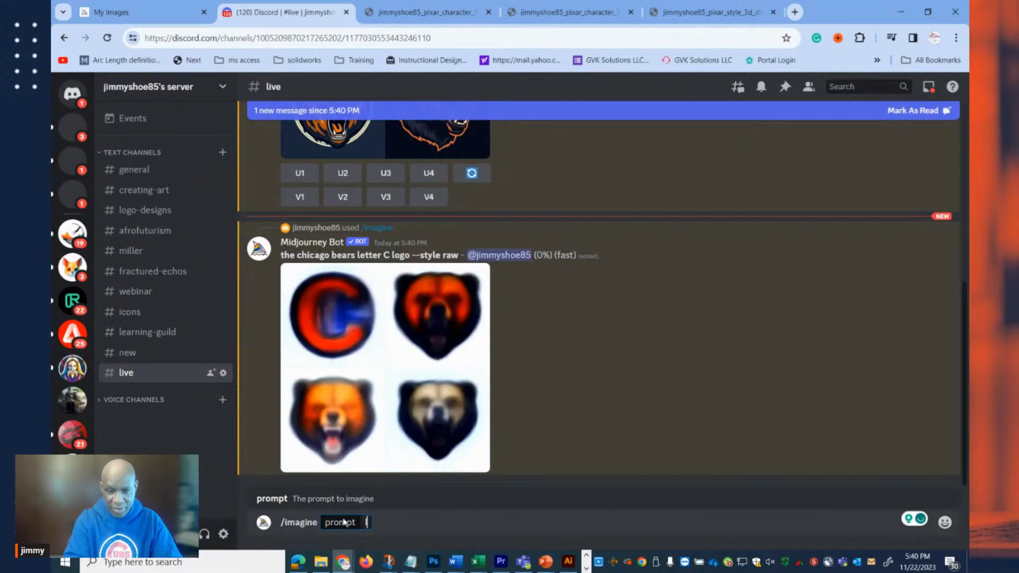
text(o)
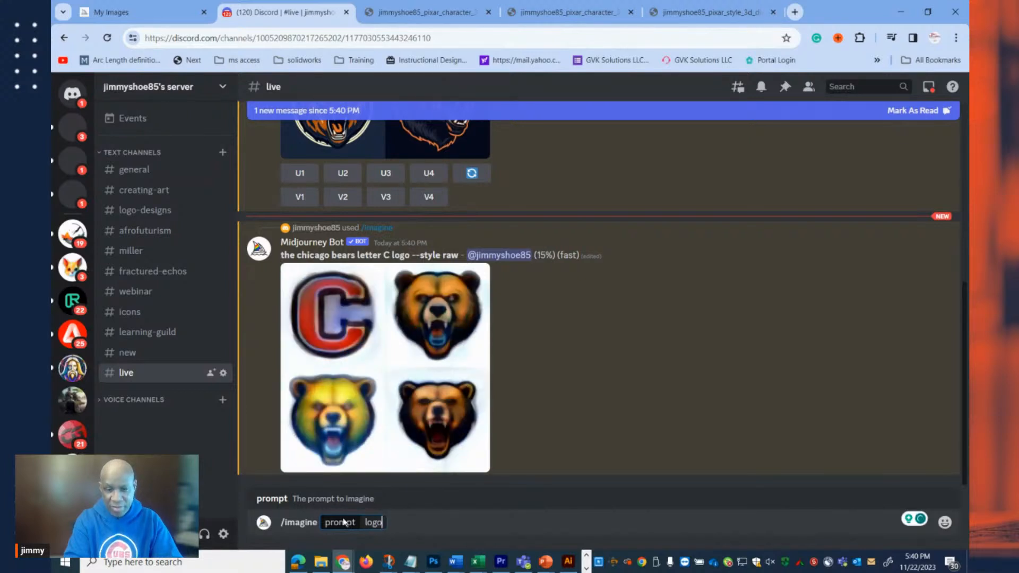
key(BackSpace)
key(BackSpace)
key(BackSpace)
key(BackSpace)
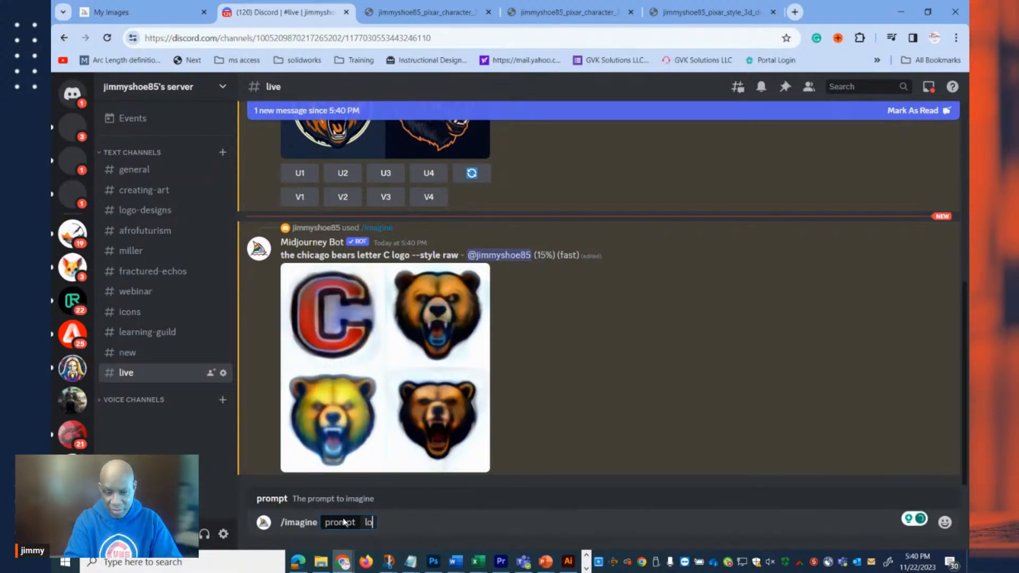
text(N)
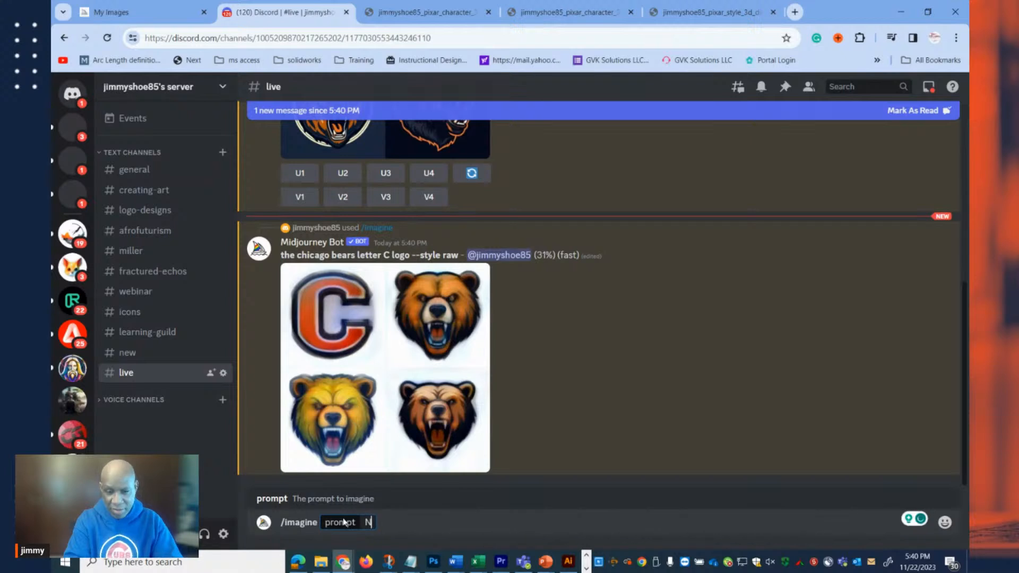
text(FL team)
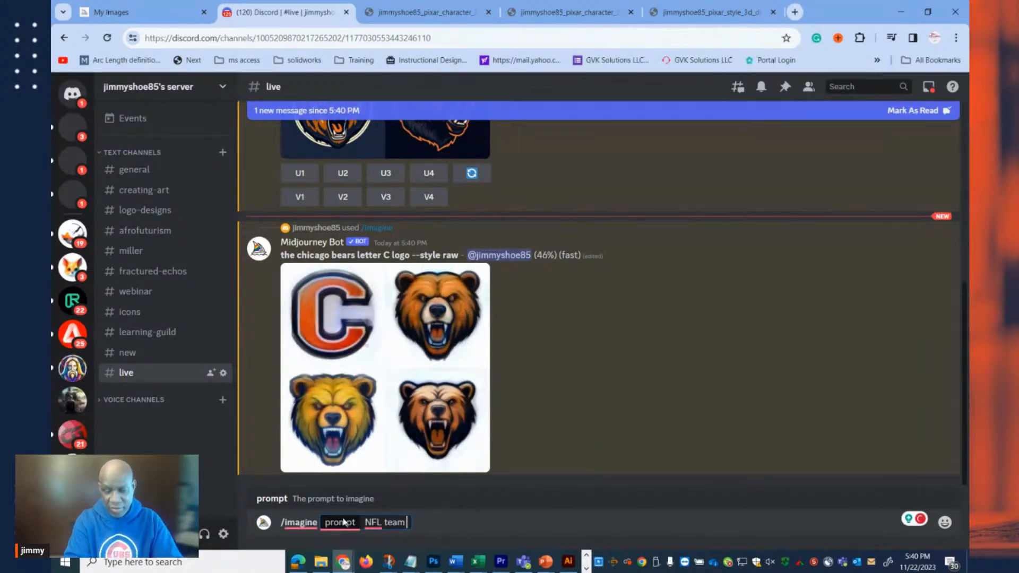
text( Gr)
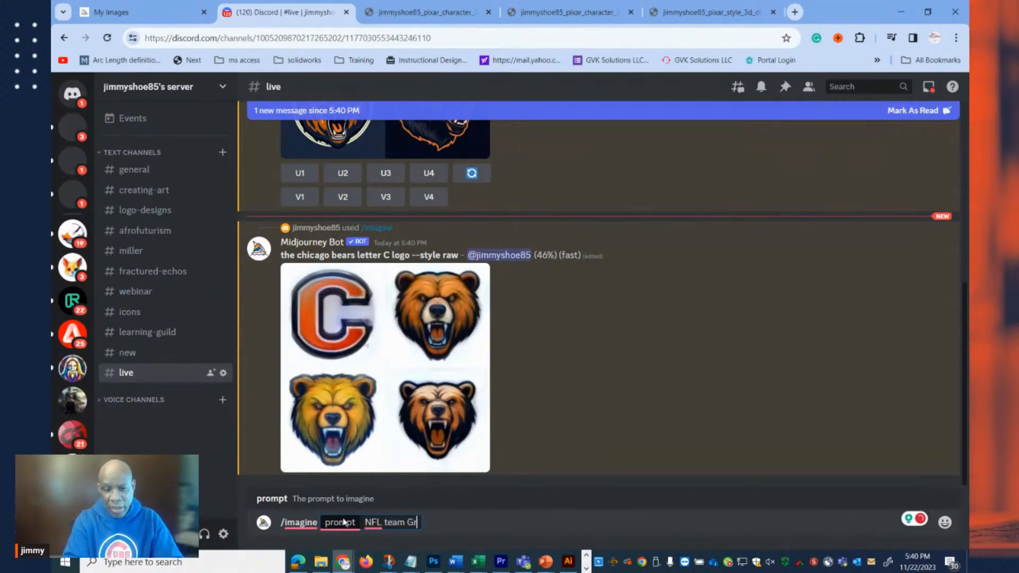
text(een Bay Packers logo)
key(Return)
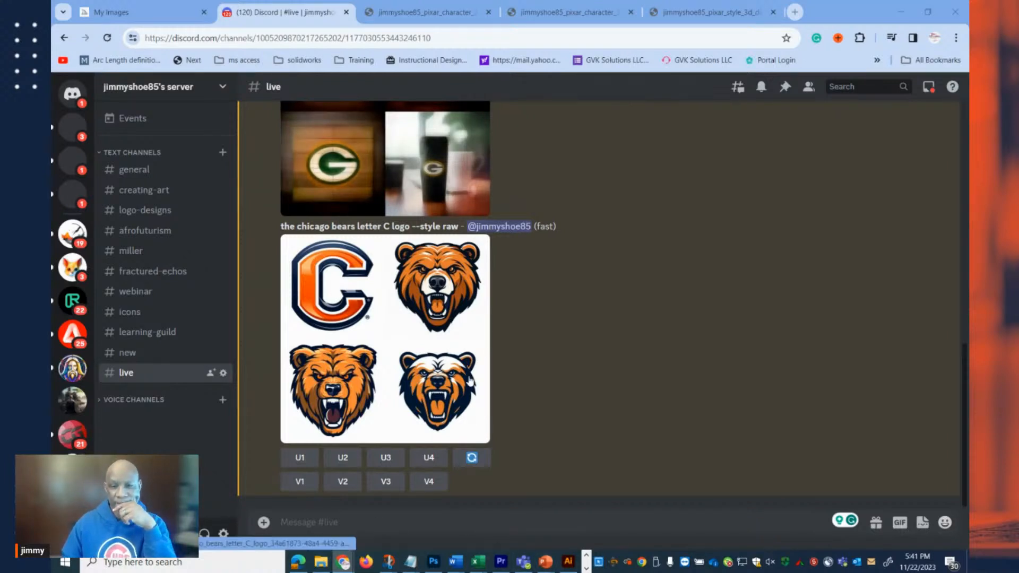
click(357, 520)
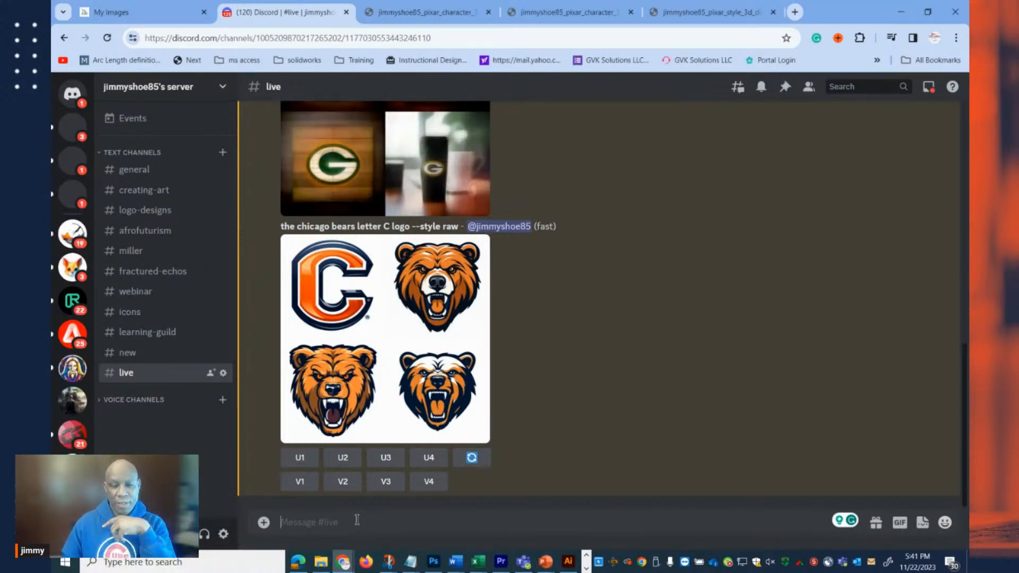
text(/)
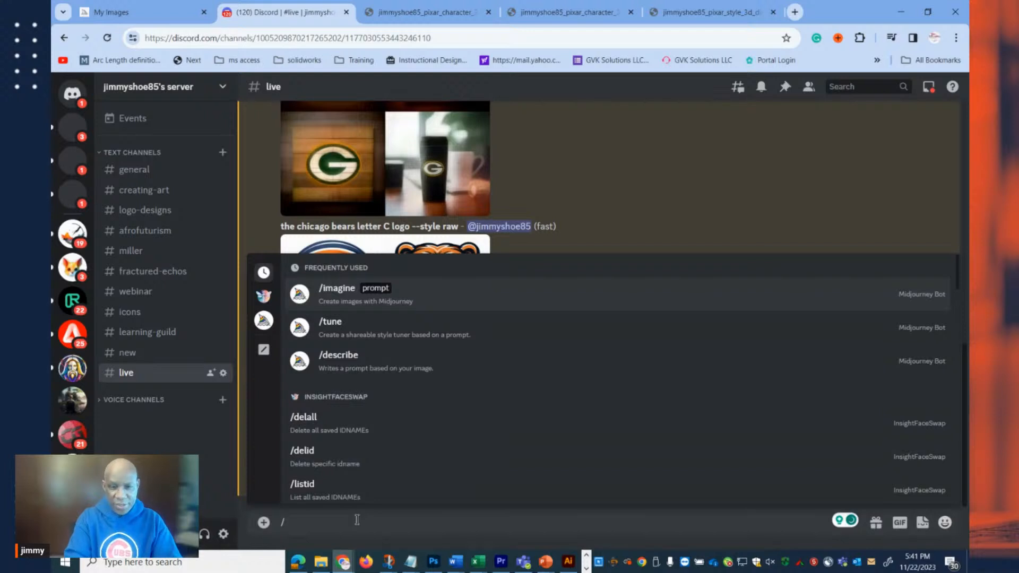
text(im)
key(Tab)
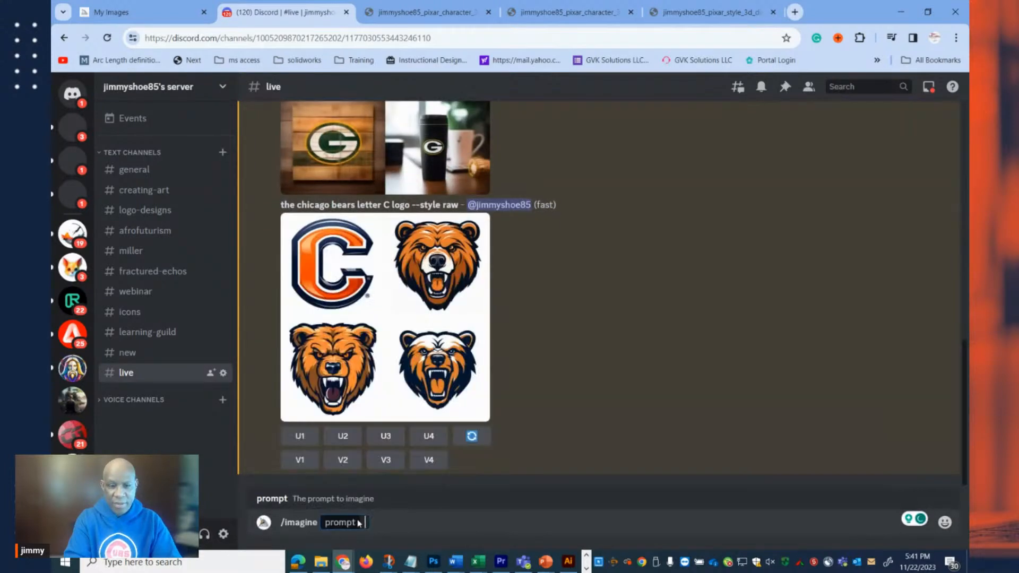
text(ka)
text(nsan)
key(BackSpace)
text(s)
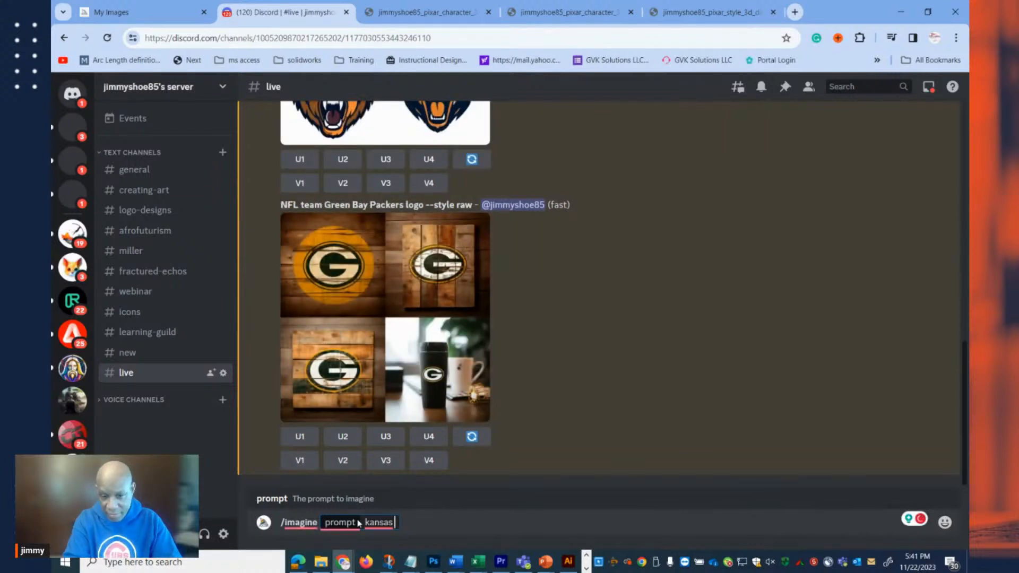
key(BackSpace)
key(BackSpace)
key(BackSpace)
key(BackSpace)
key(BackSpace)
key(BackSpace)
key(BackSpace)
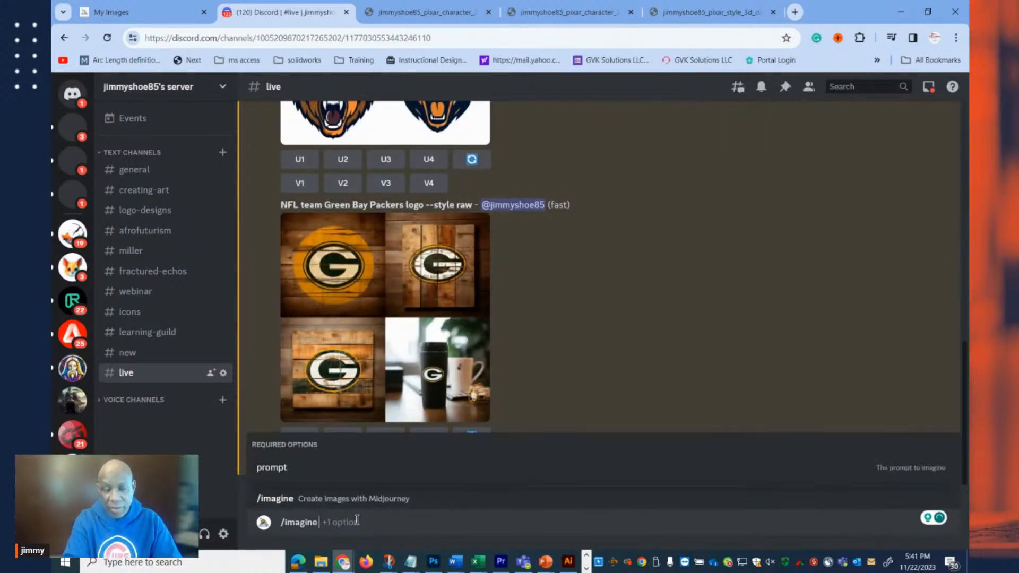
text(K)
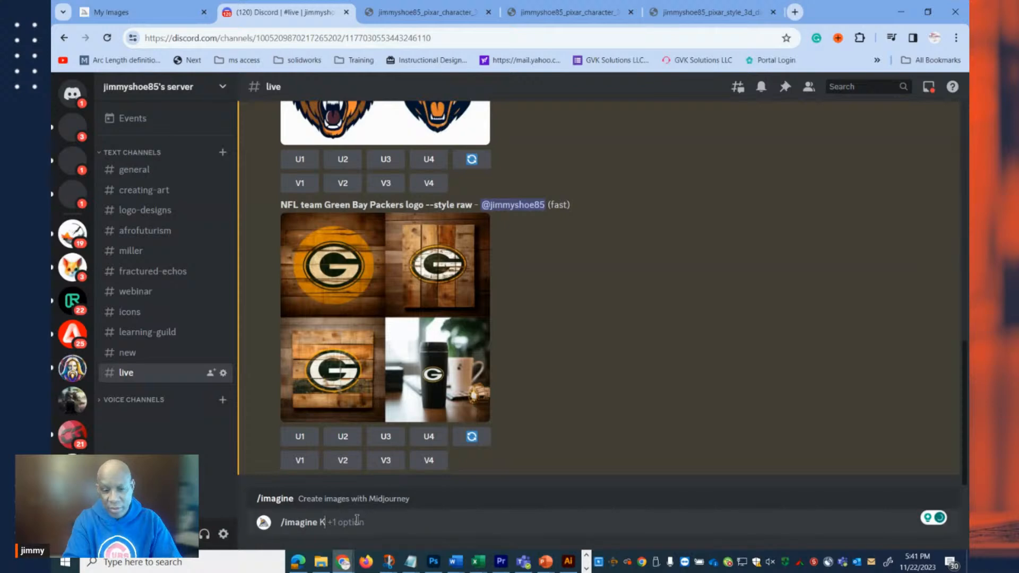
key(BackSpace)
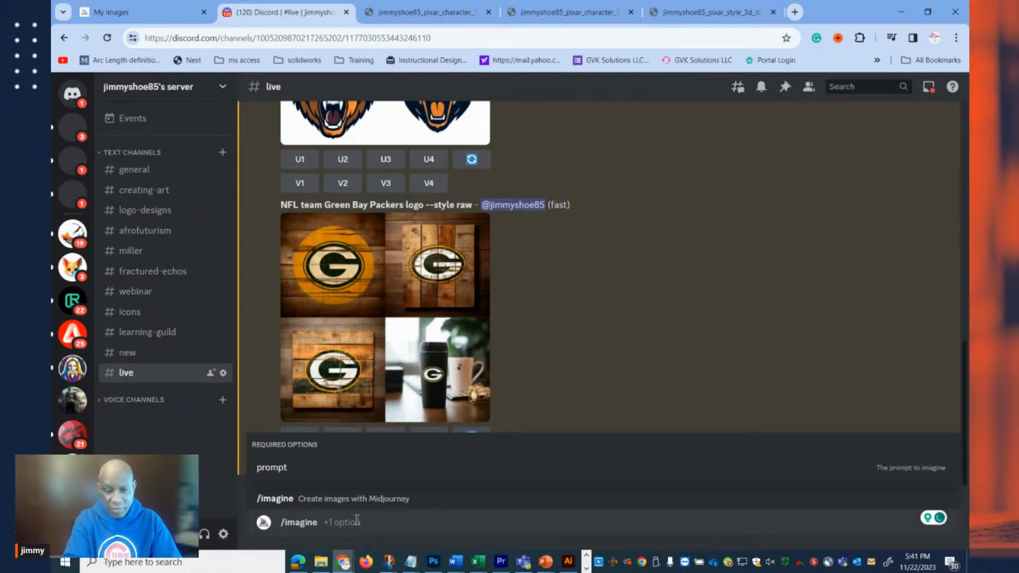
key(BackSpace)
Submit a Midjourney /imagine request in the live channel with the prompt "kansas city cheifs logo".
text(/im)
key(Tab)
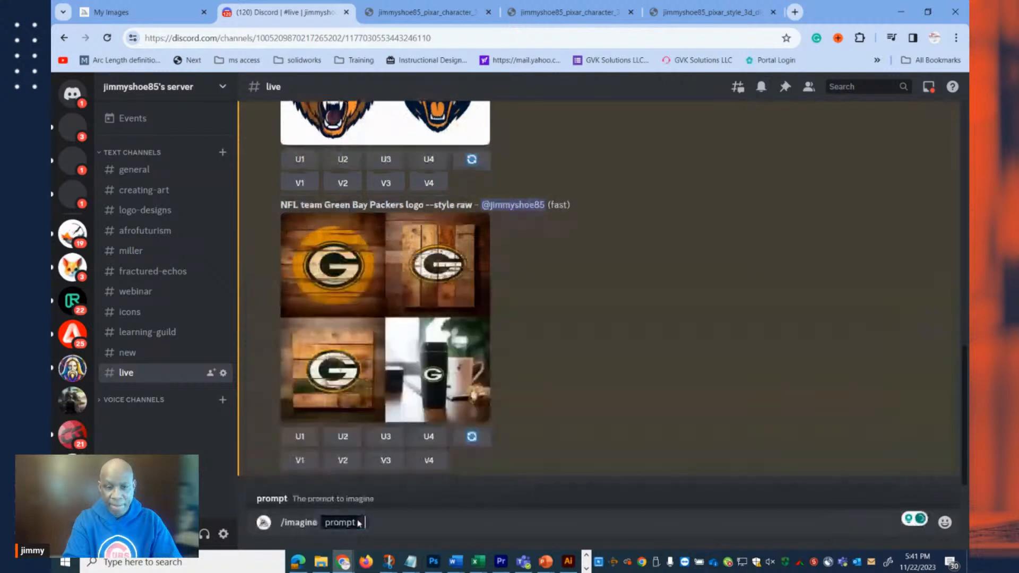
text(kasn)
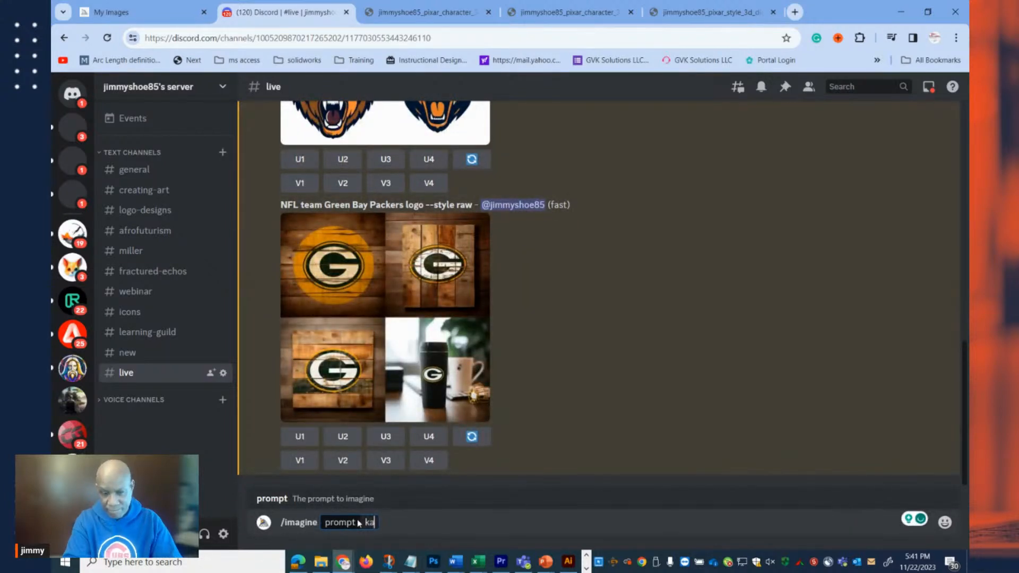
key(BackSpace)
key(BackSpace)
text(ns)
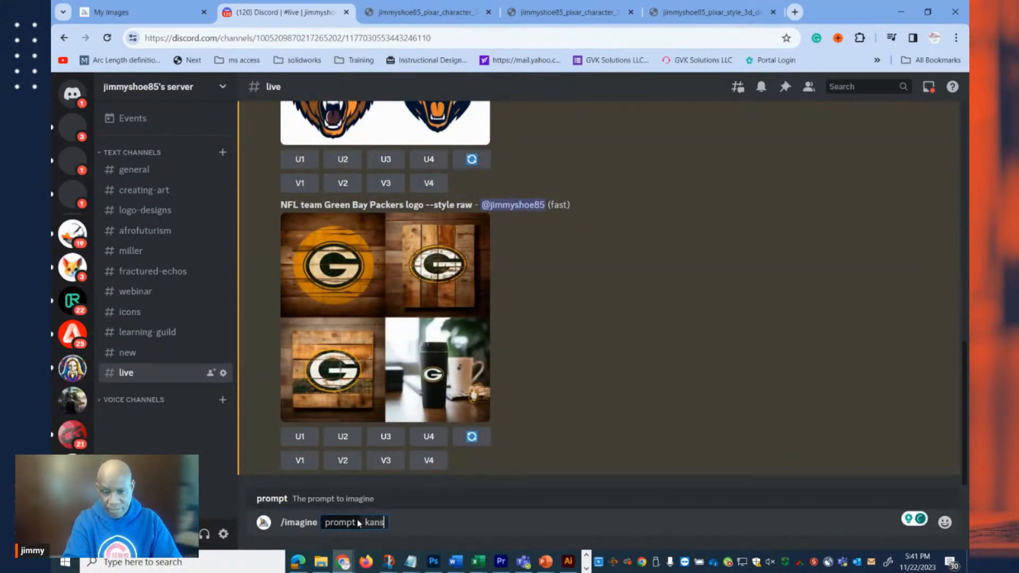
text(as city )
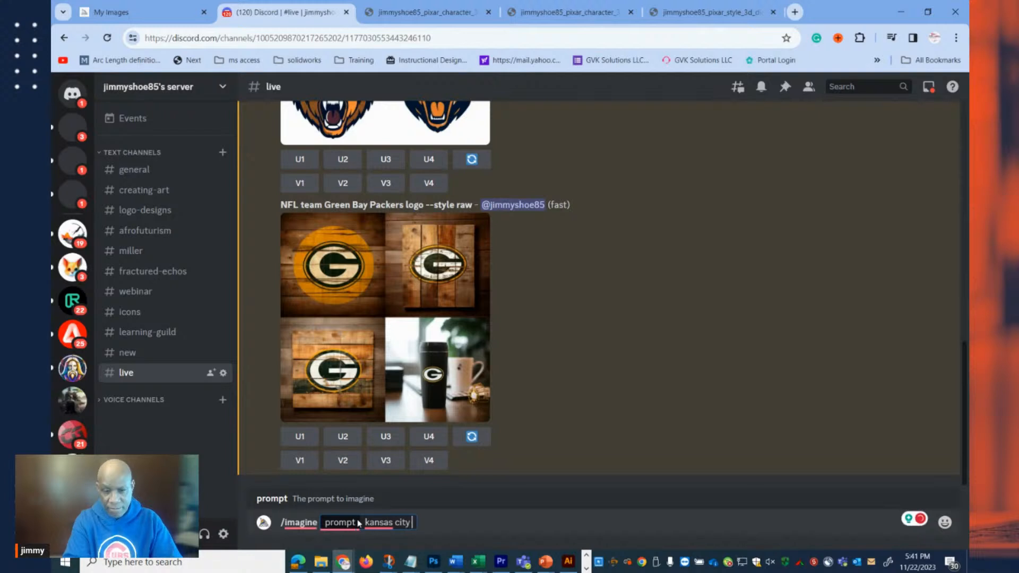
text(cheifs)
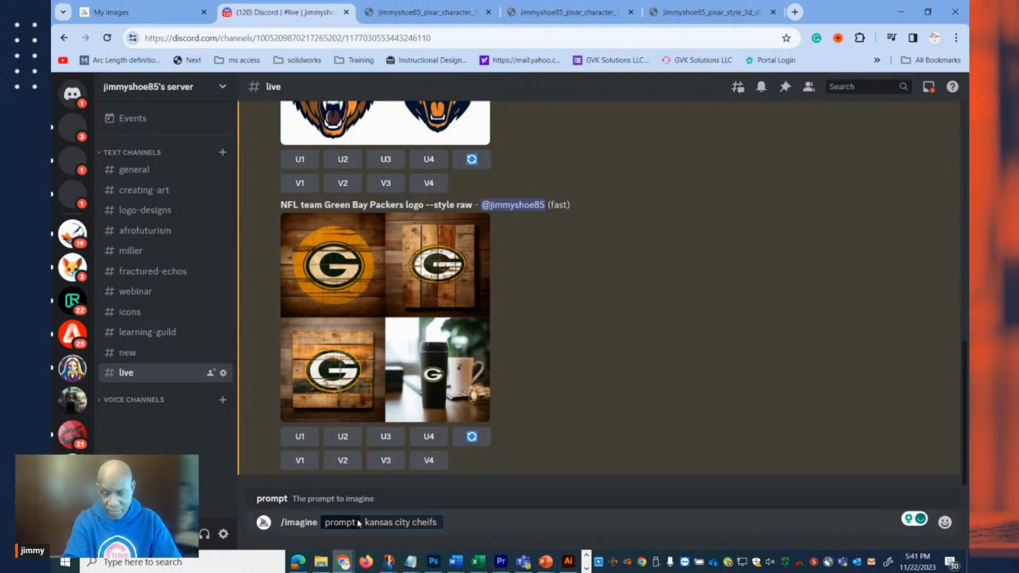
text( logo)
key(Return)
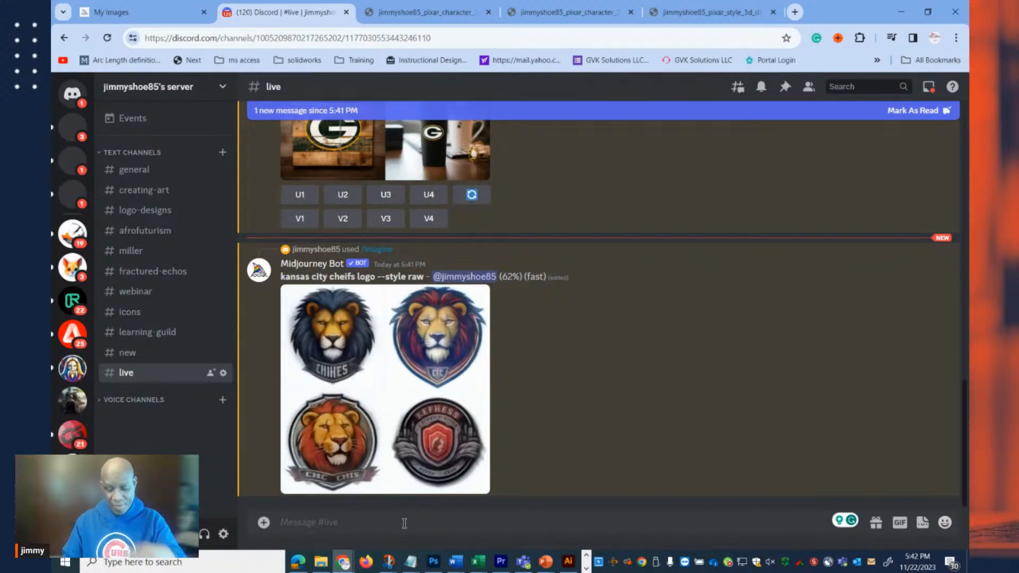
Submit a Midjourney /imagine request with the prompt "all of the NFL logos on one sheet --ar 16:9".
text(/im)
key(Tab)
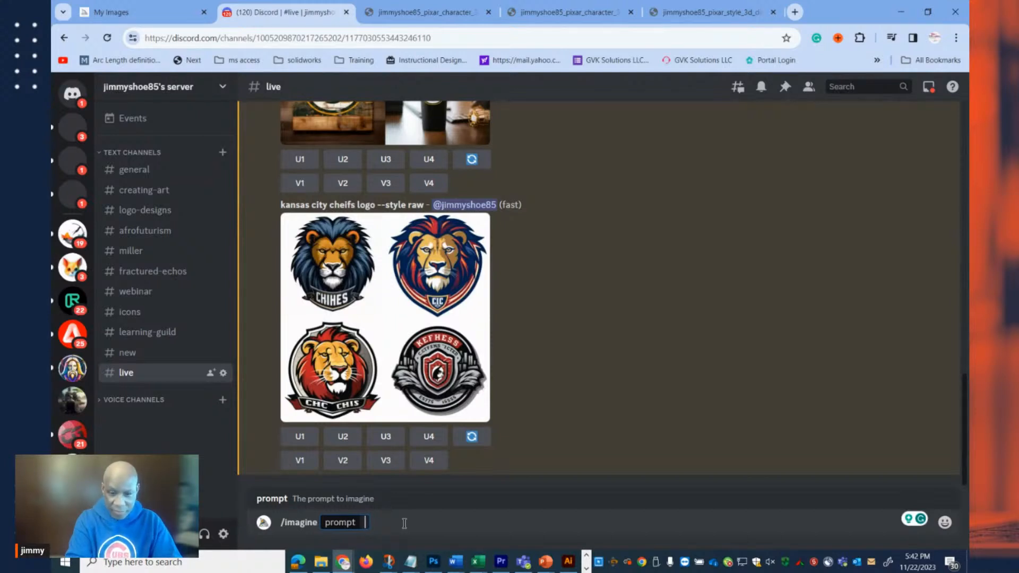
text(all of the )
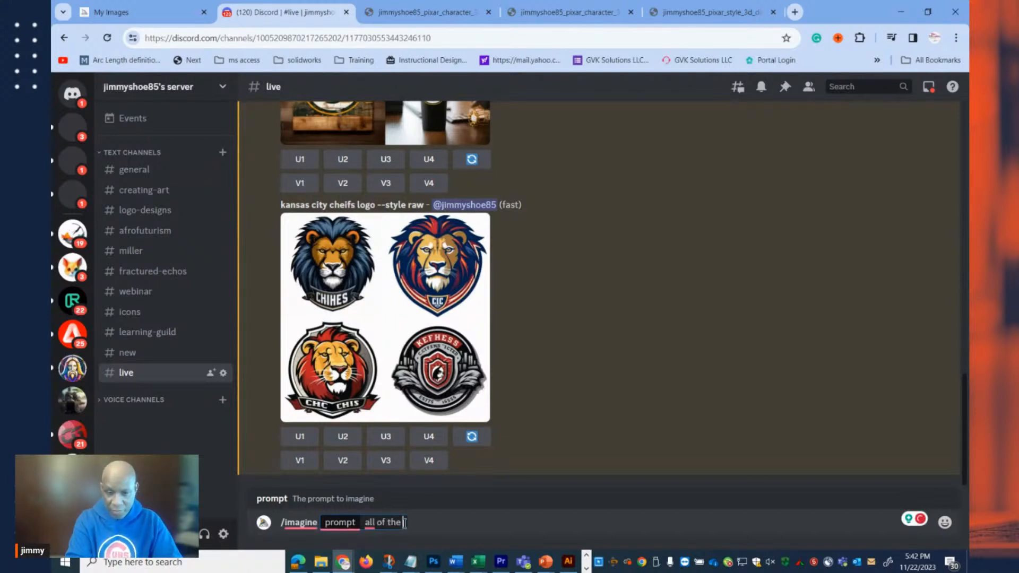
text(NFL logo)
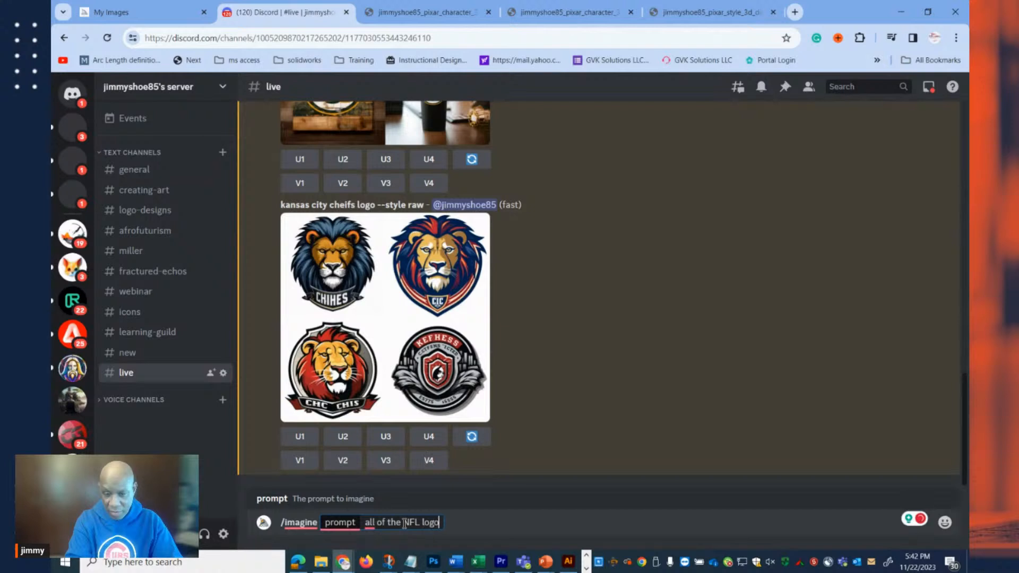
text(s on one sheet )
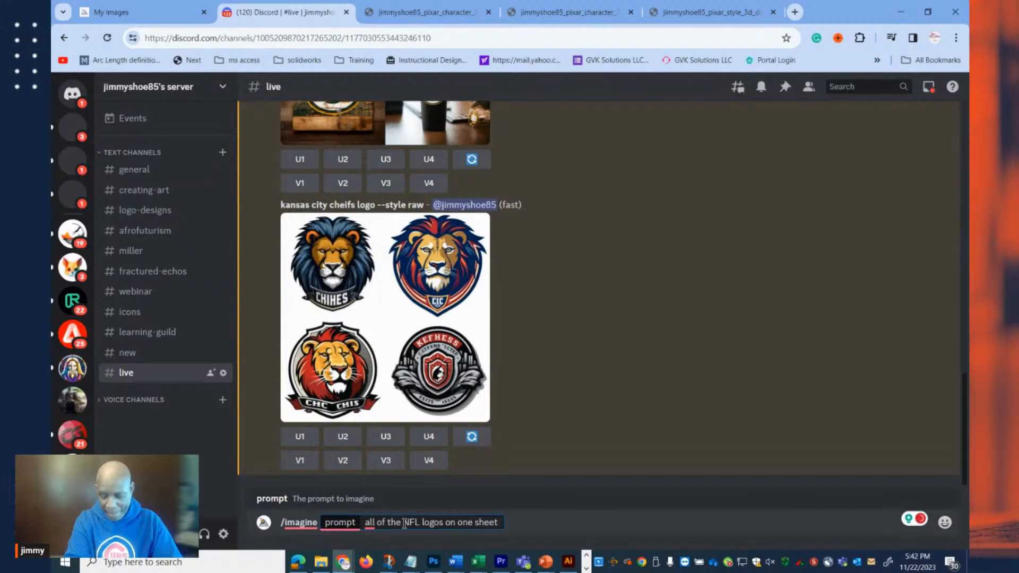
text(--ar 16:9)
key(Return)
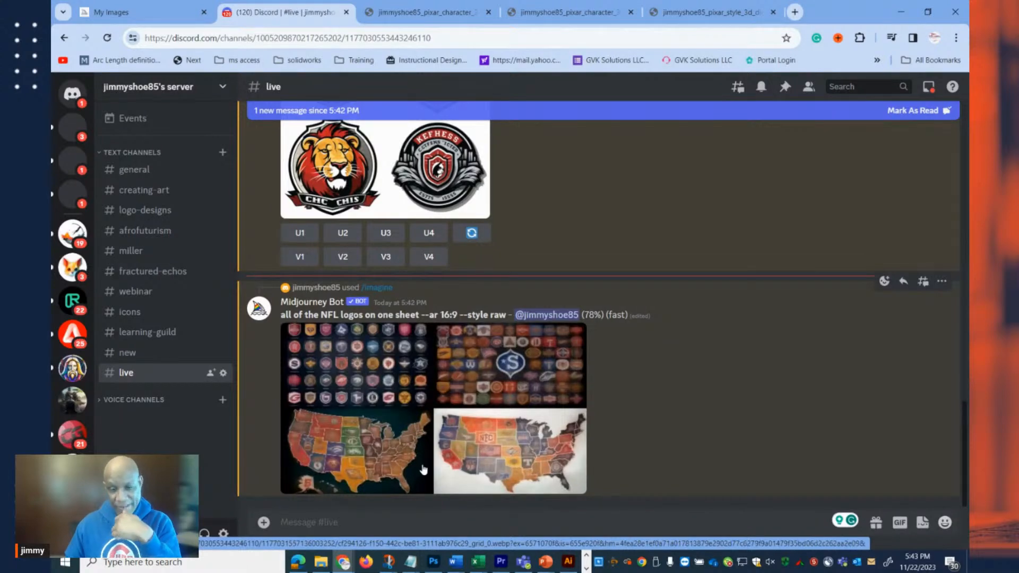
Submit a Midjourney /imagine request in the live channel with the prompt "denver broncos logo NFL team".
text(/)
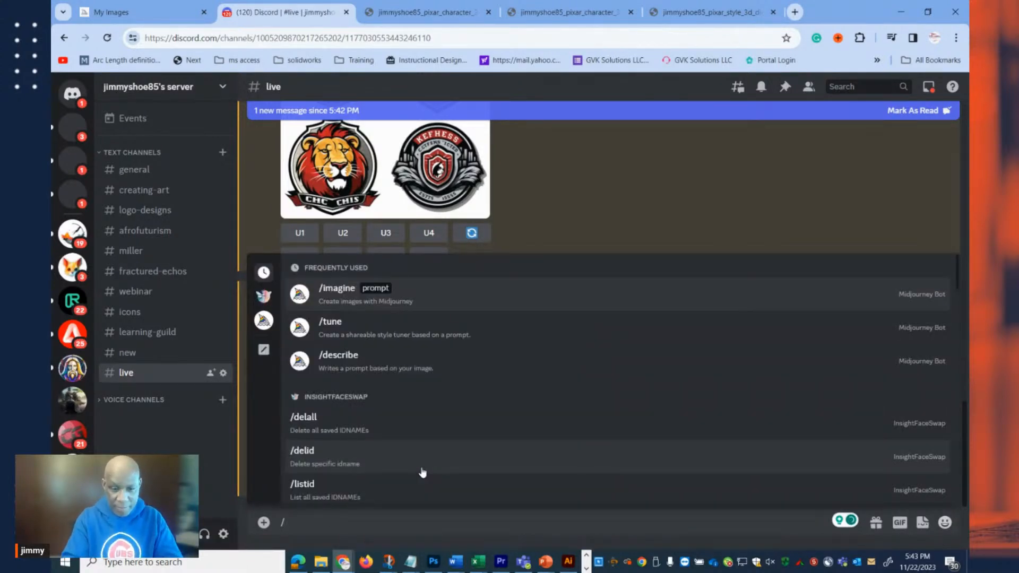
text(im)
key(Tab)
text(denver bro)
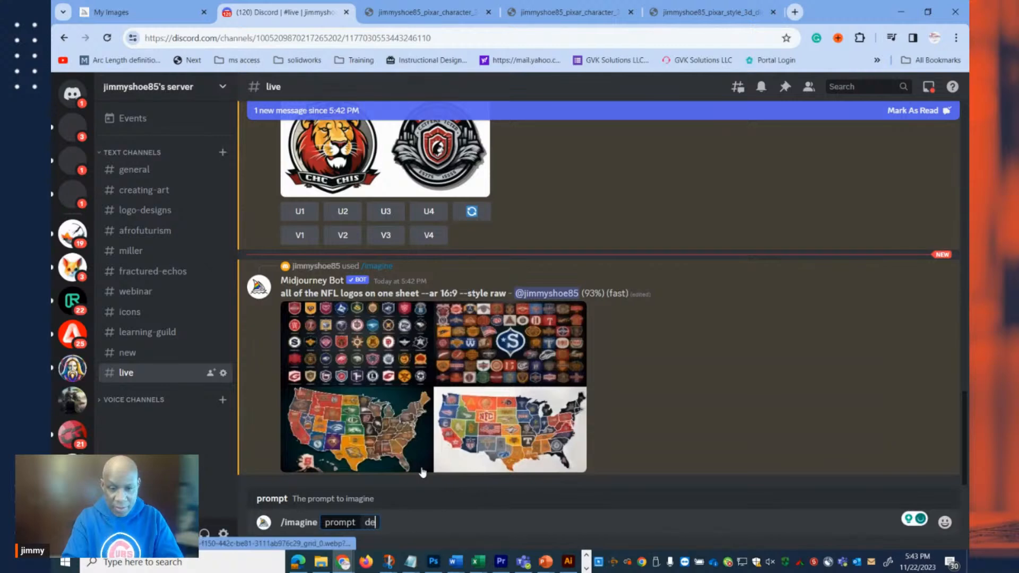
text(ncos logo NFL e)
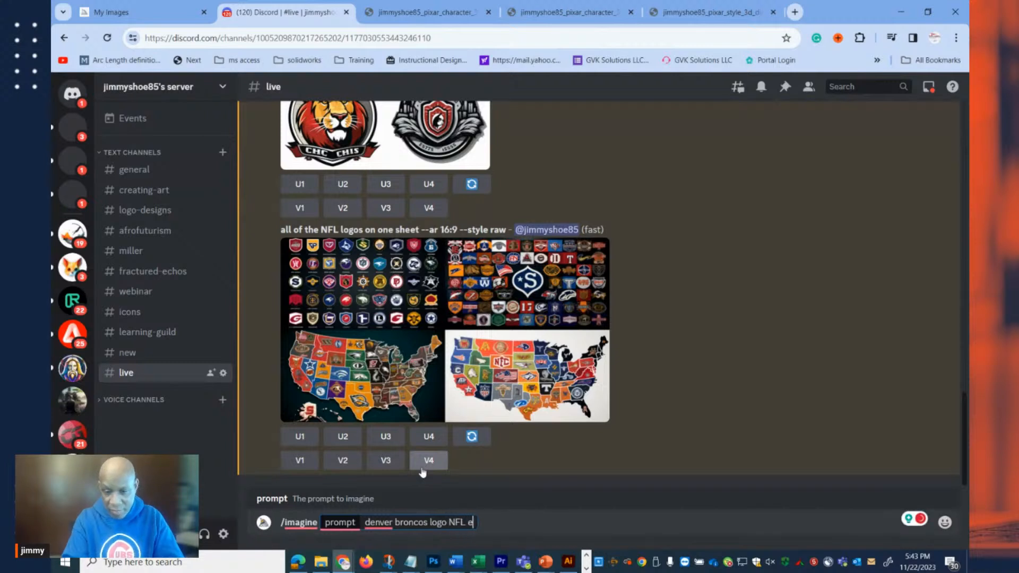
key(BackSpace)
text(team)
key(Return)
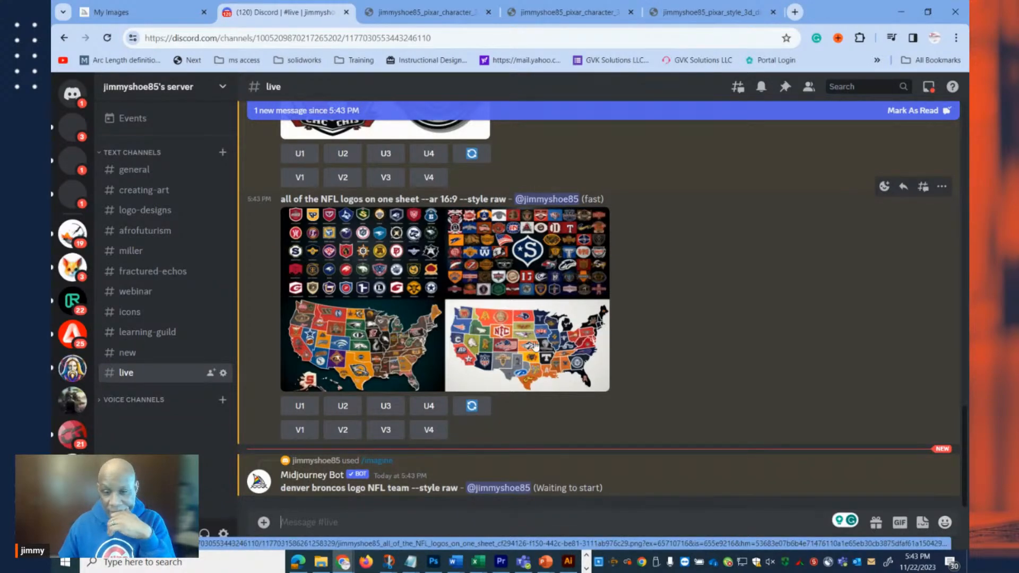
Enlarge the generated image grid of all NFL logos on one sheet to examine it, and close the preview.
click(456, 309)
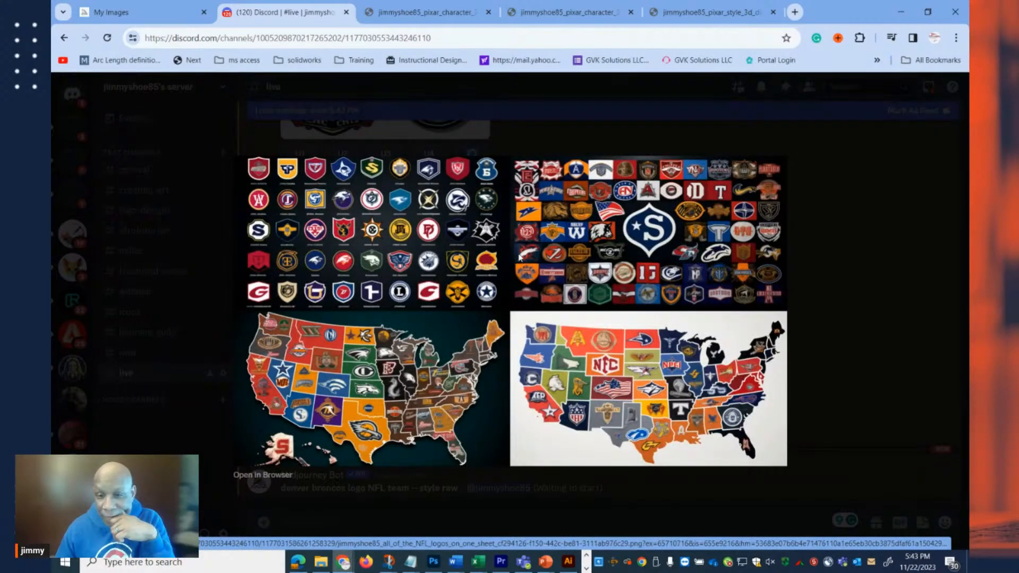
click(862, 261)
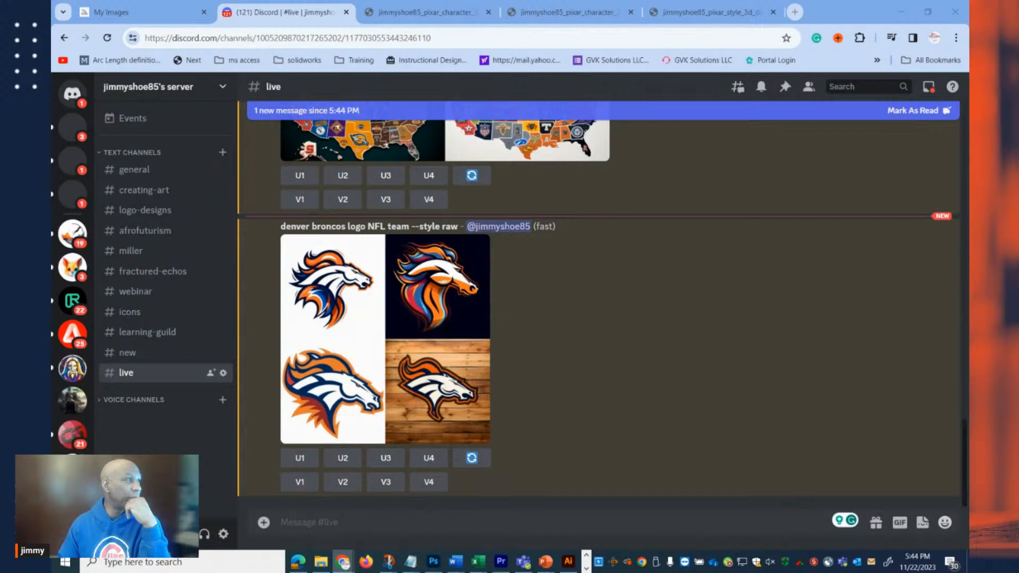
Submit a Midjourney /imagine request in the live channel with the prompt "san diego chargers logo NFL team".
click(356, 520)
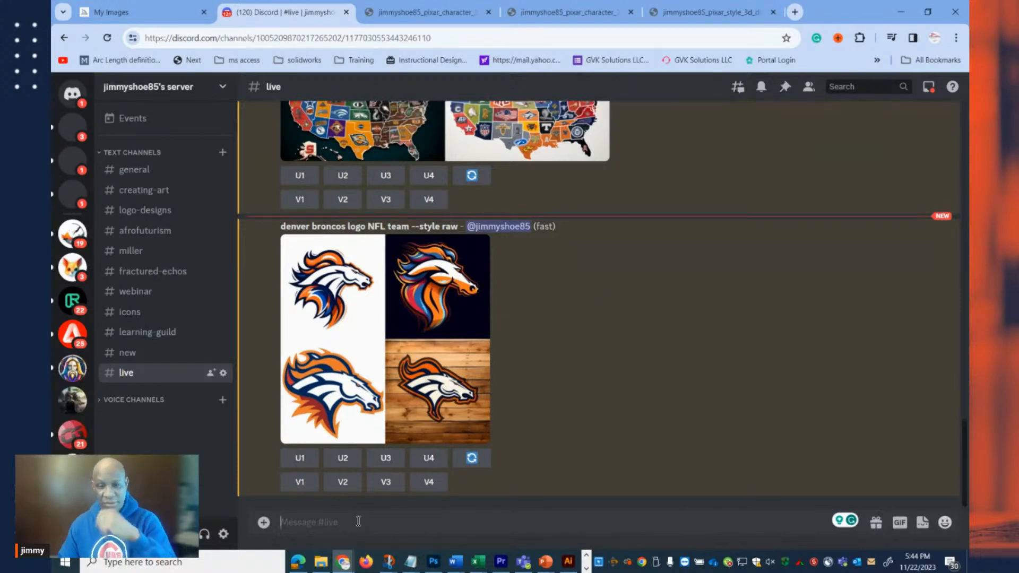
text(/im)
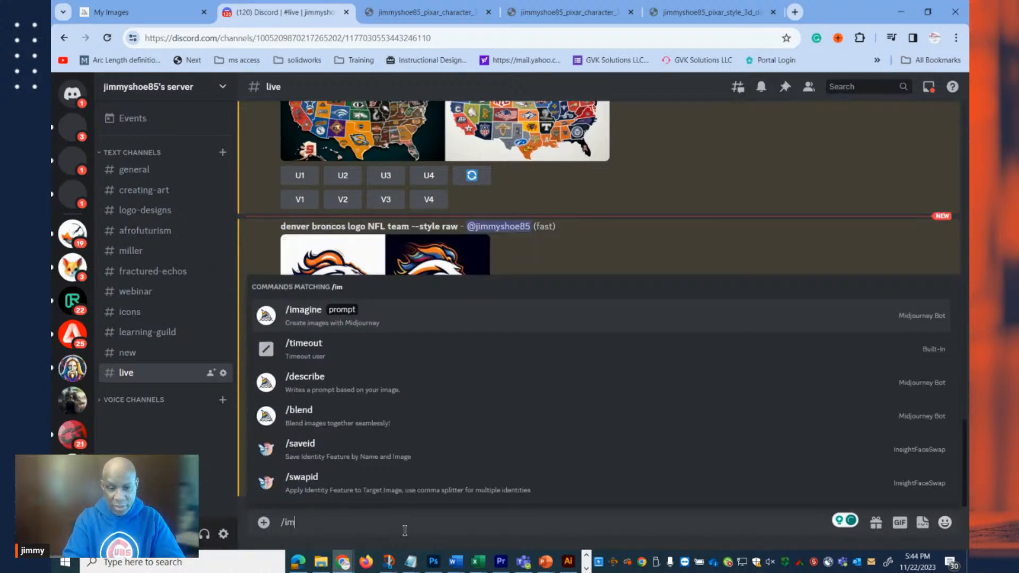
key(Tab)
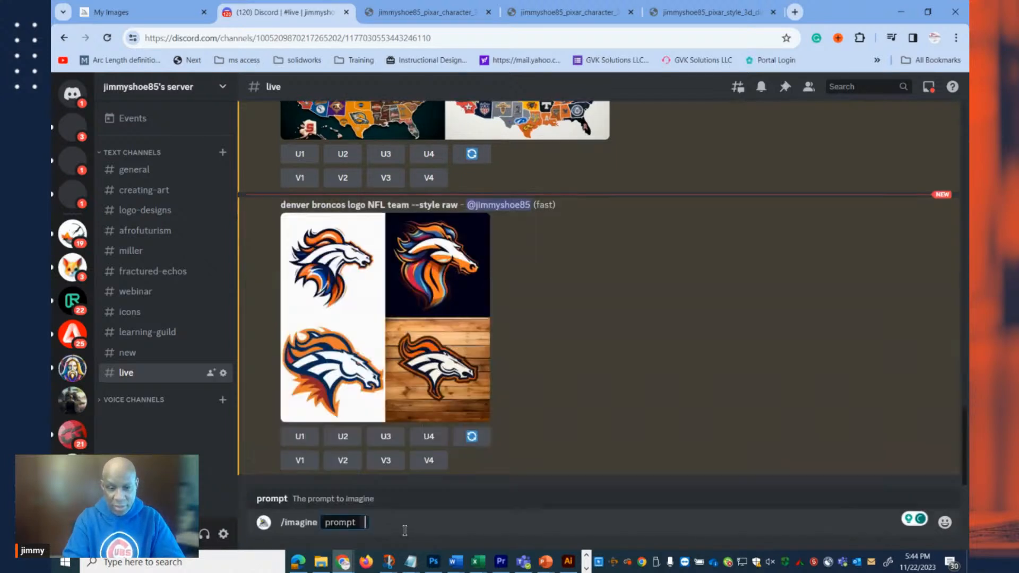
text(san)
key(BackSpace)
key(BackSpace)
key(BackSpace)
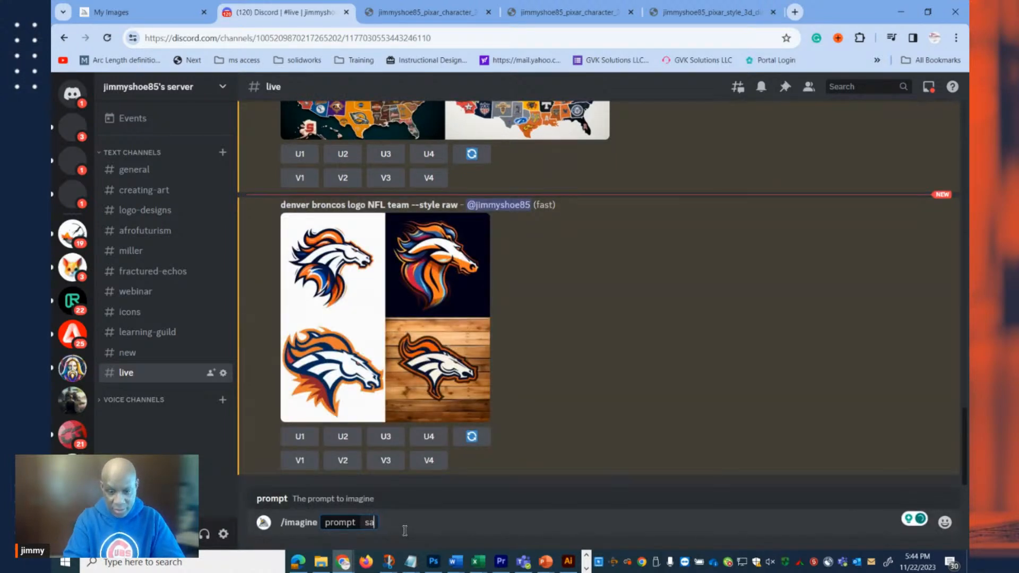
text(sand)
key(BackSpace)
text(diego)
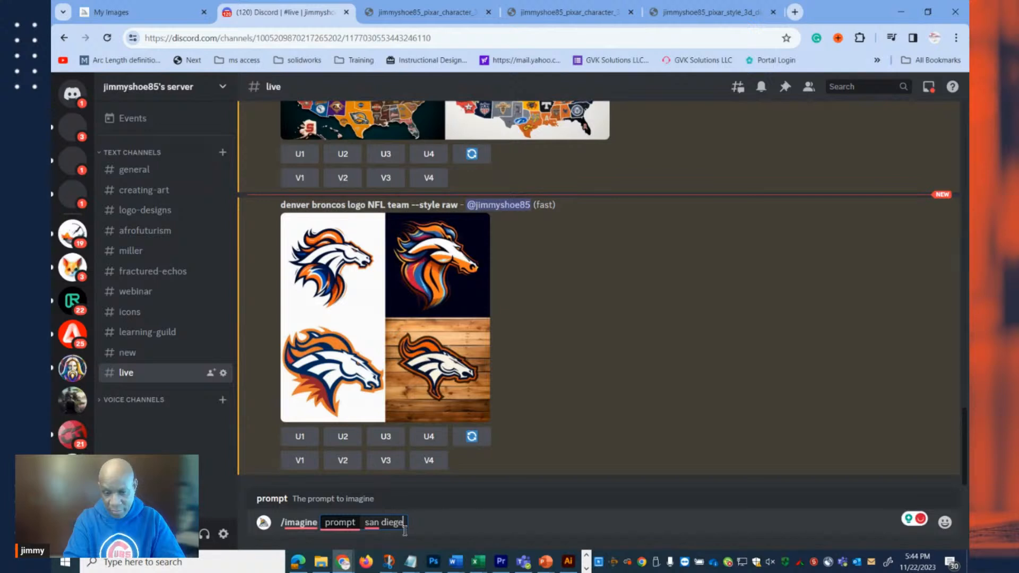
text( chargers logo NFL team)
key(Return)
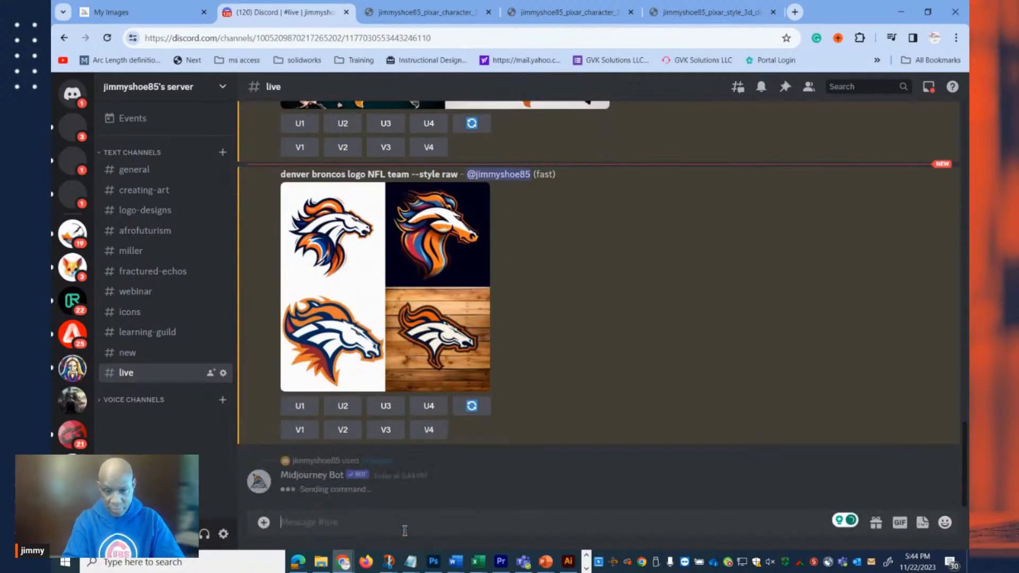
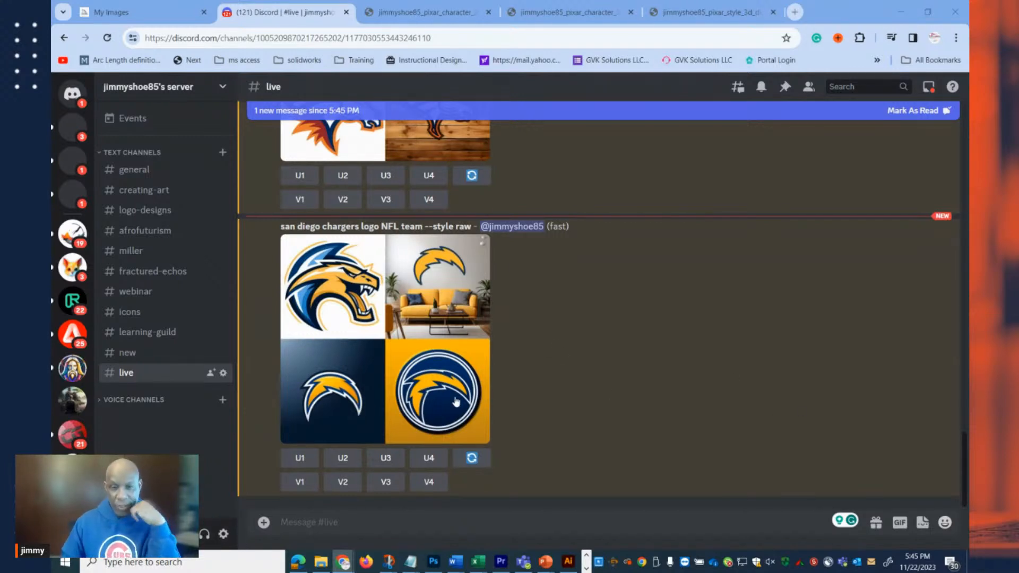
Enlarge the generated San Diego Chargers logo image grid to examine the four variations.
click(335, 522)
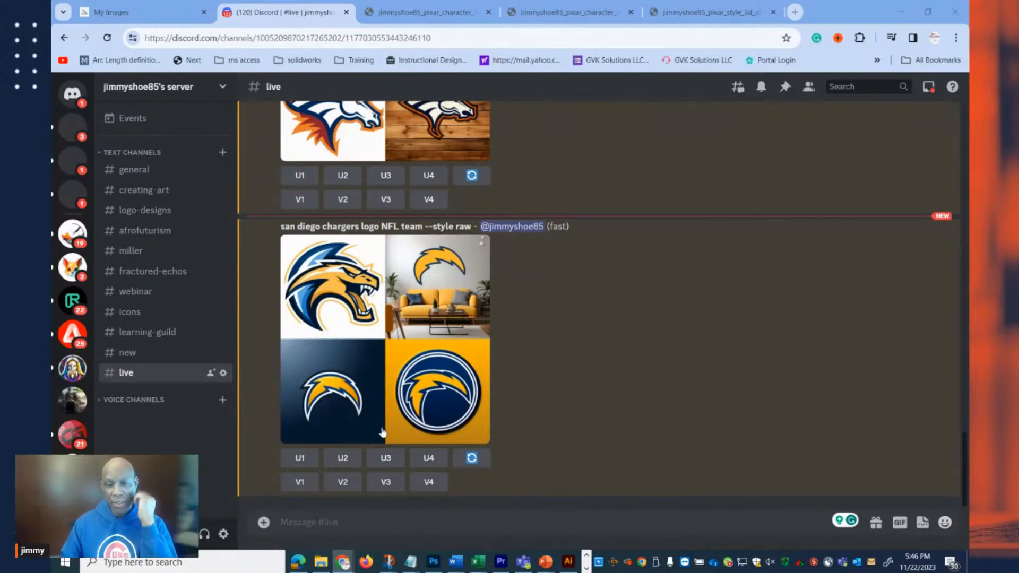
right_click(419, 390)
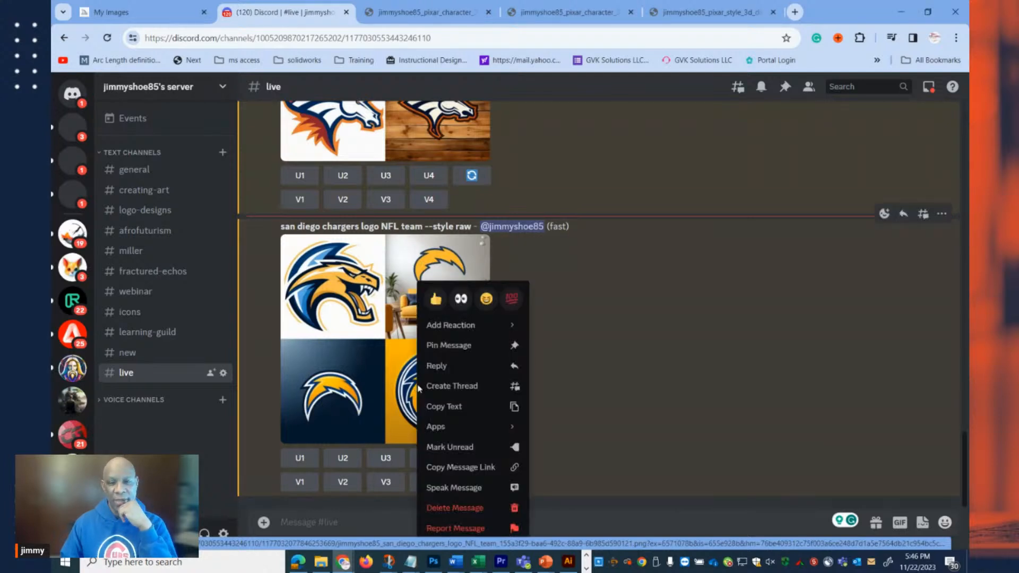
click(628, 345)
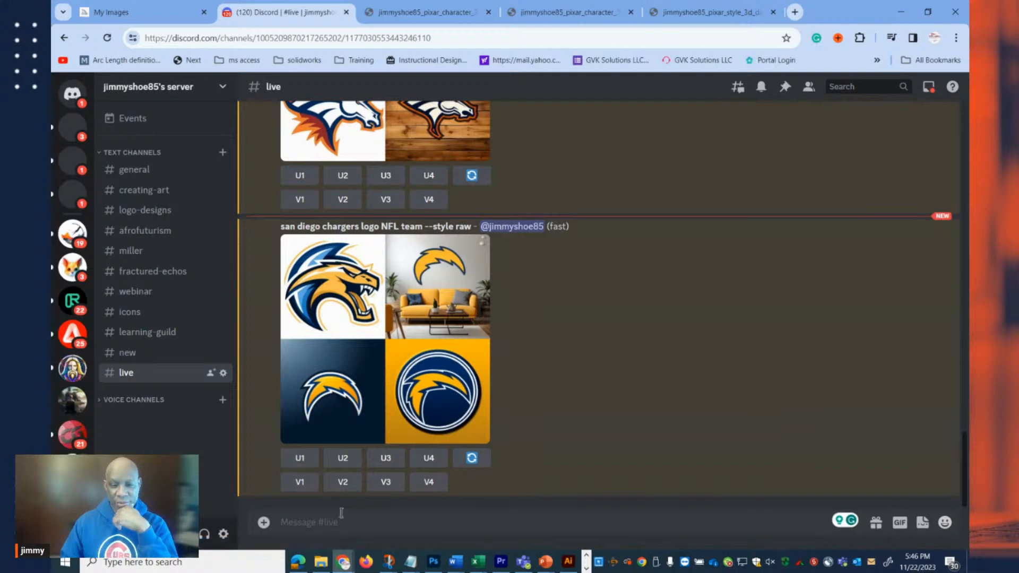
click(321, 524)
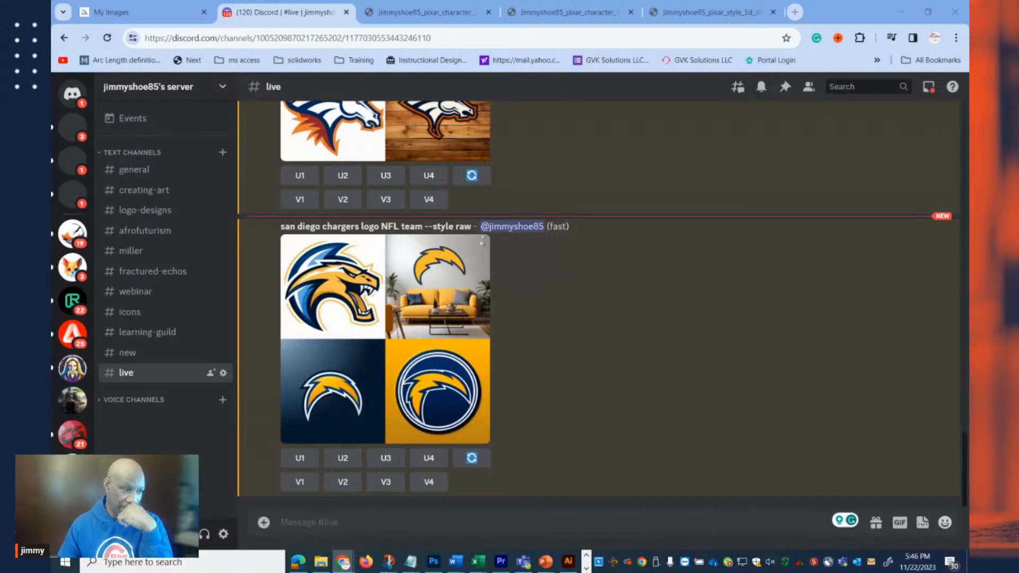
click(454, 347)
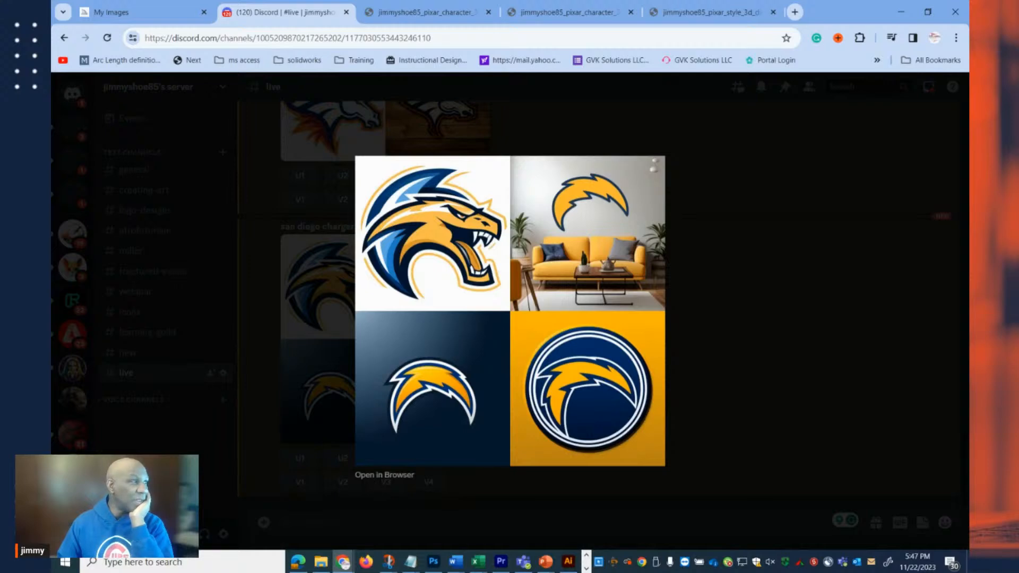
Switch to the separate ChatGPT browser window and maximize it.
drag(384, 180, 279, 52)
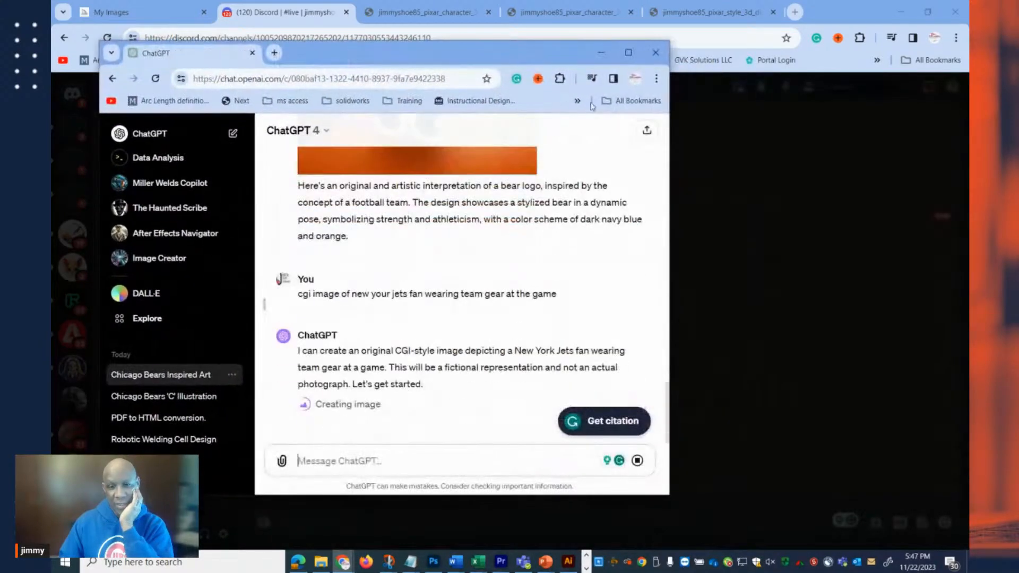
click(628, 52)
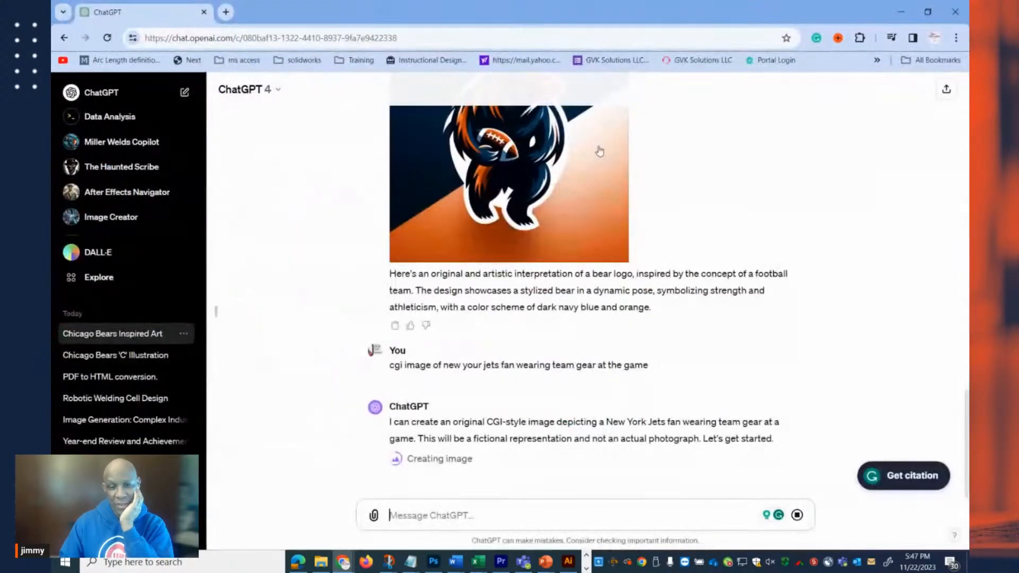
Review the generated bear logo images in the conversation, and view the New York Jets fan image enlarged before closing its preview.
scroll(590, 242, up, 8)
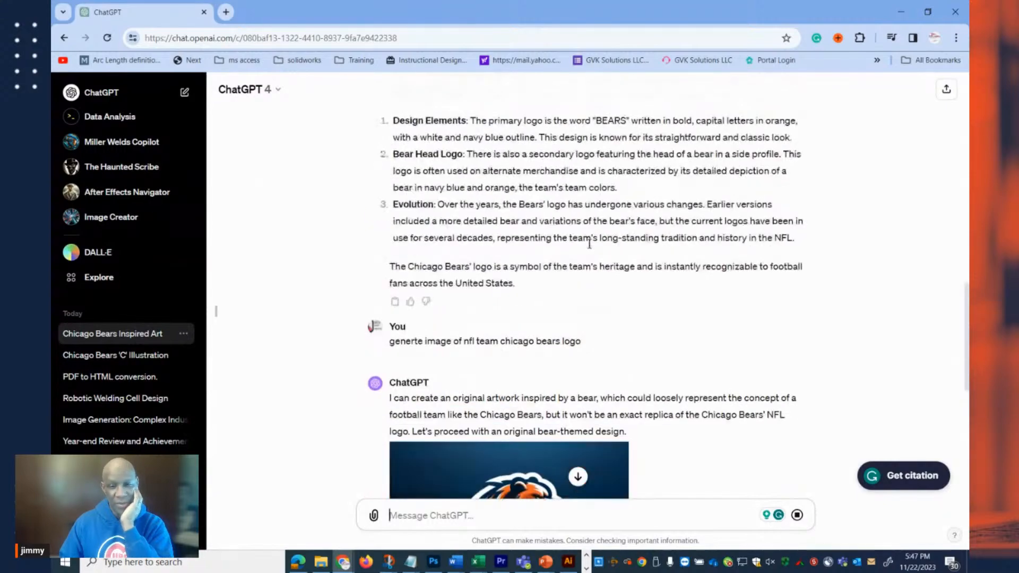
scroll(589, 242, up, 10)
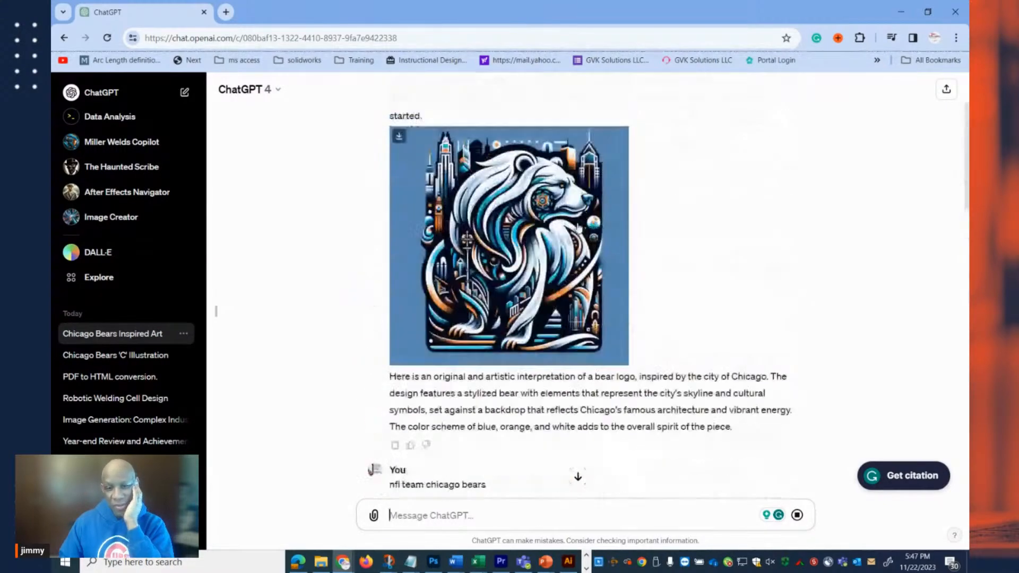
scroll(579, 228, down, 15)
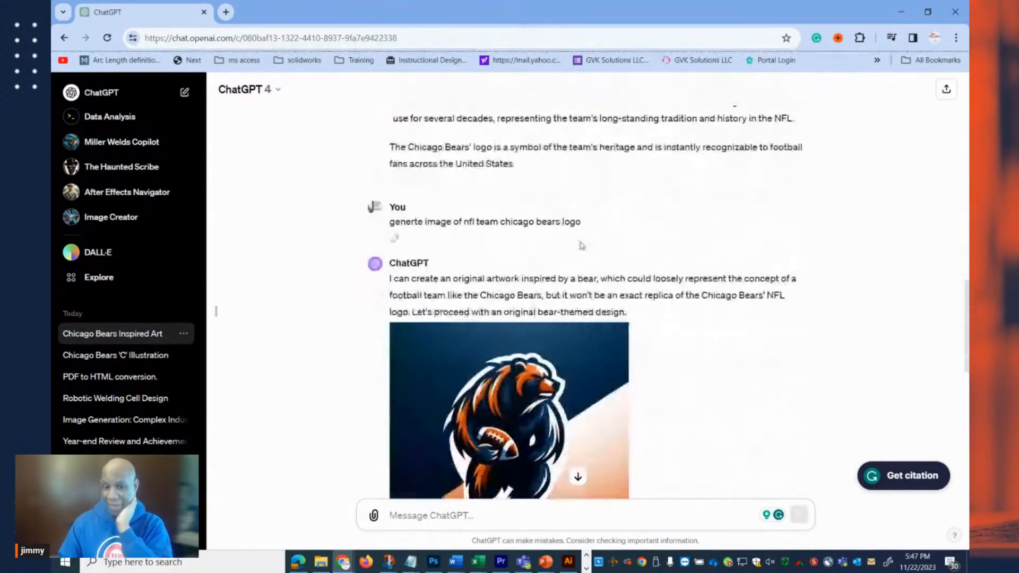
scroll(582, 245, down, 6)
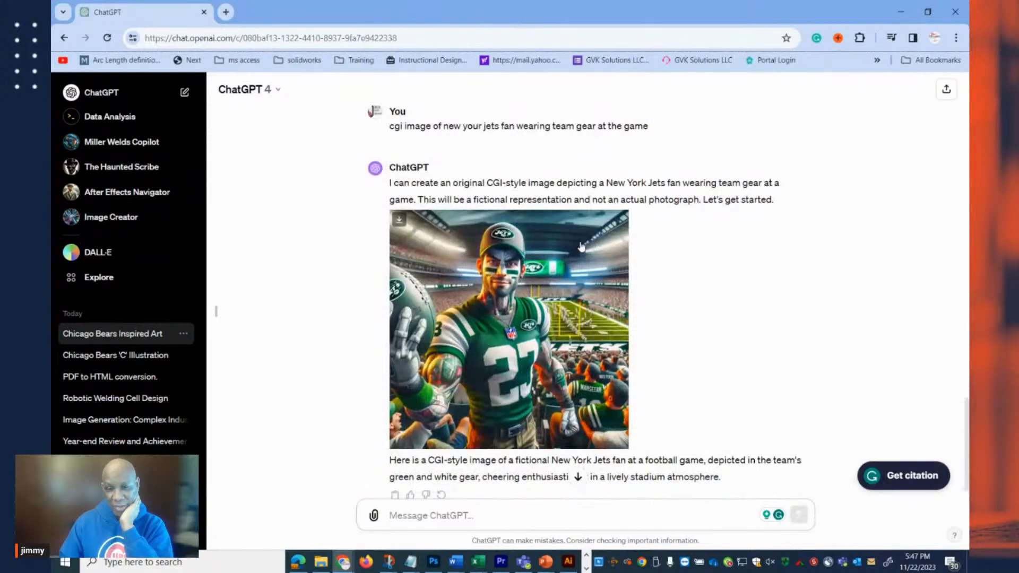
scroll(582, 247, down, 1)
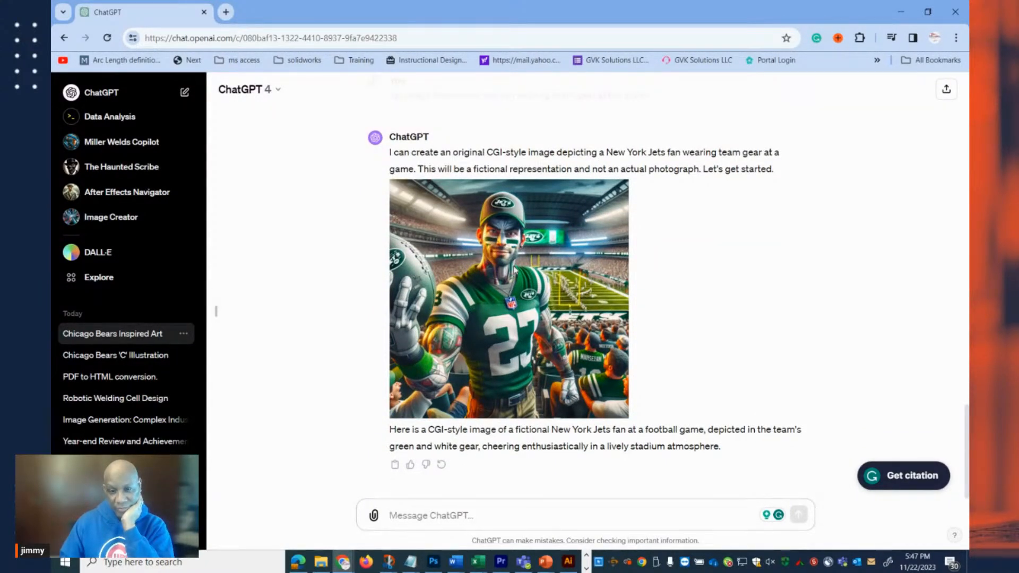
click(515, 272)
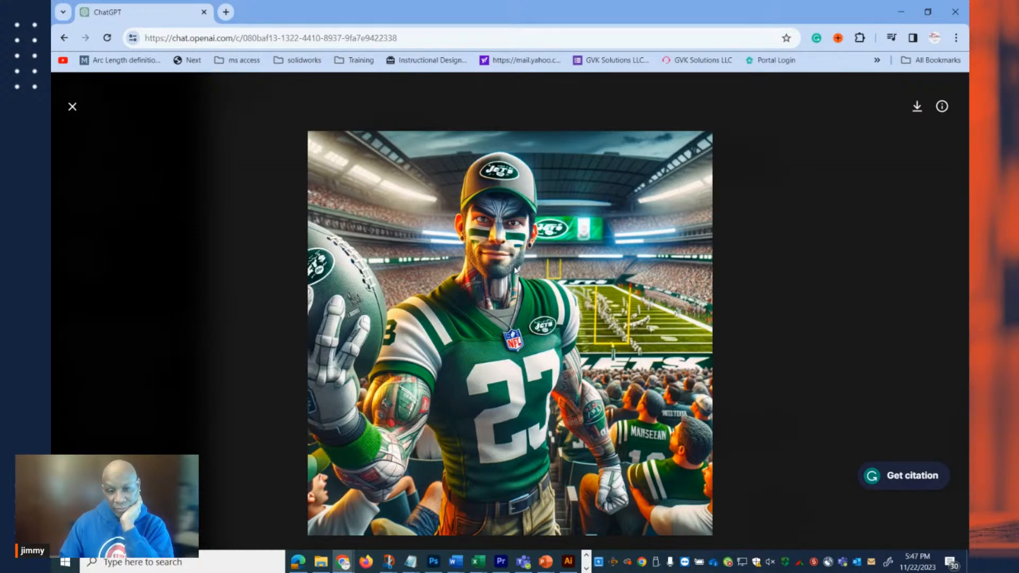
click(73, 107)
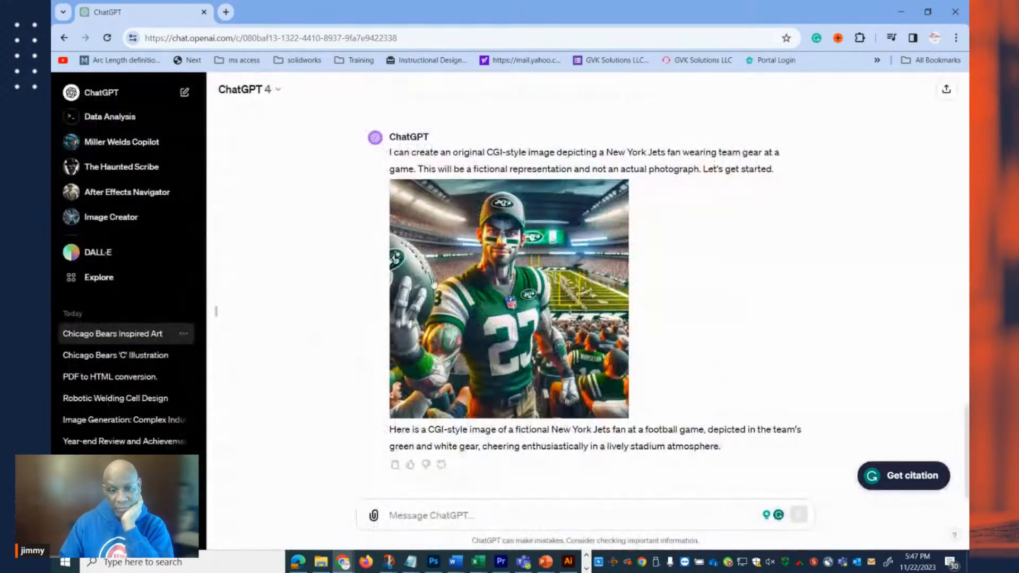
Send ChatGPT the message "can i get one for every team... wait 15 seconds between generation of images".
click(435, 516)
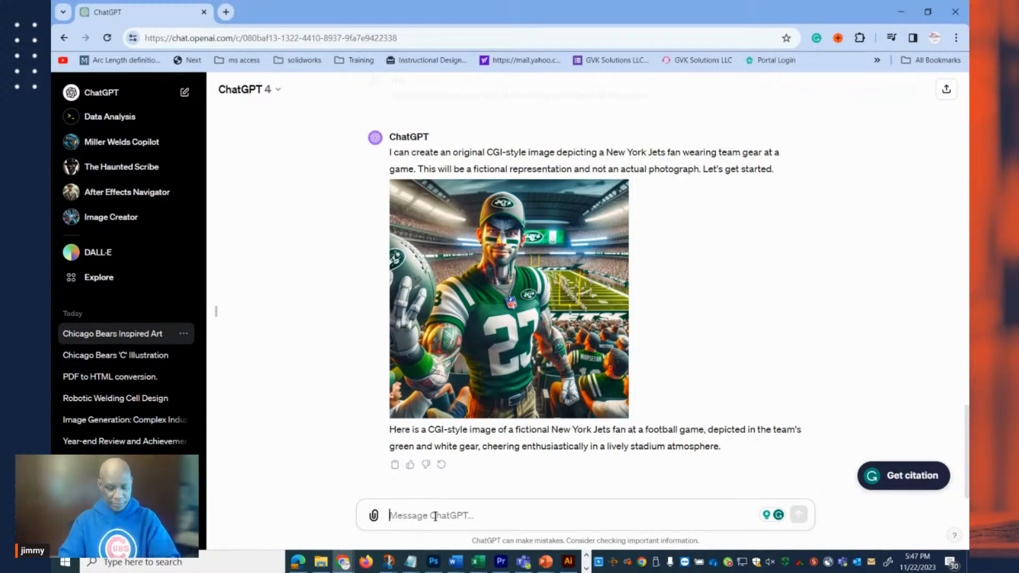
text(c)
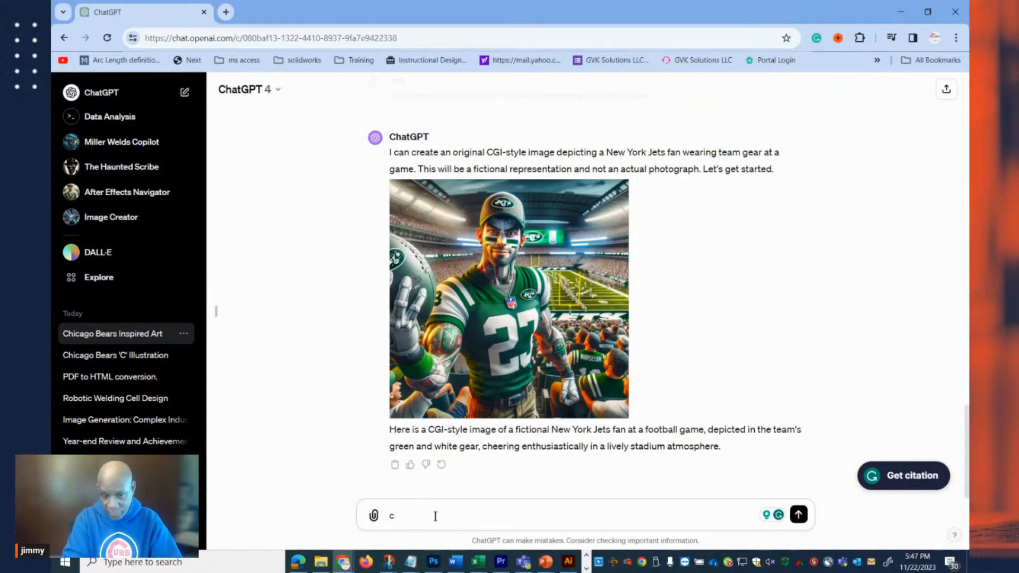
text(an)
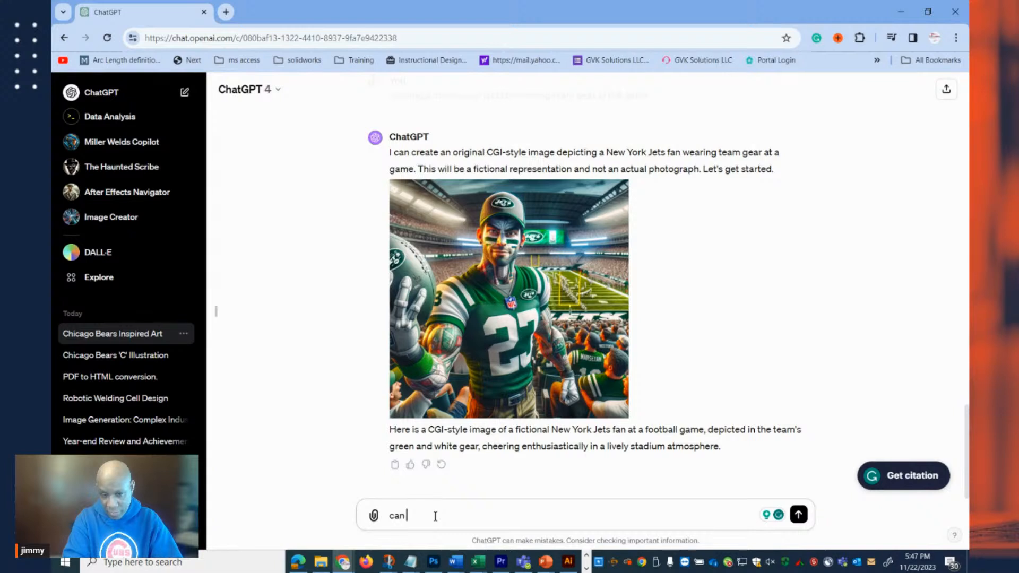
text( i get )
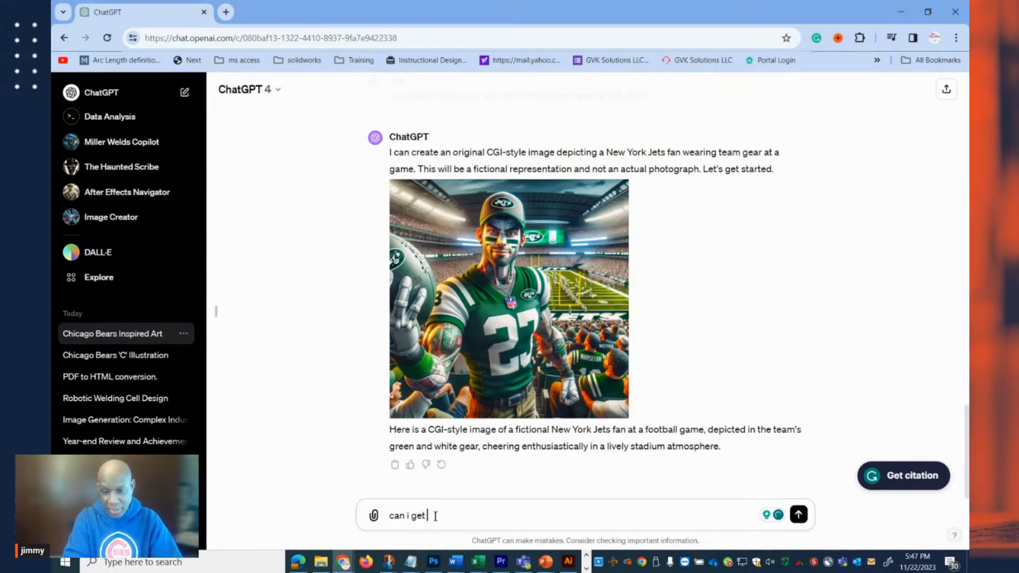
text(one for e)
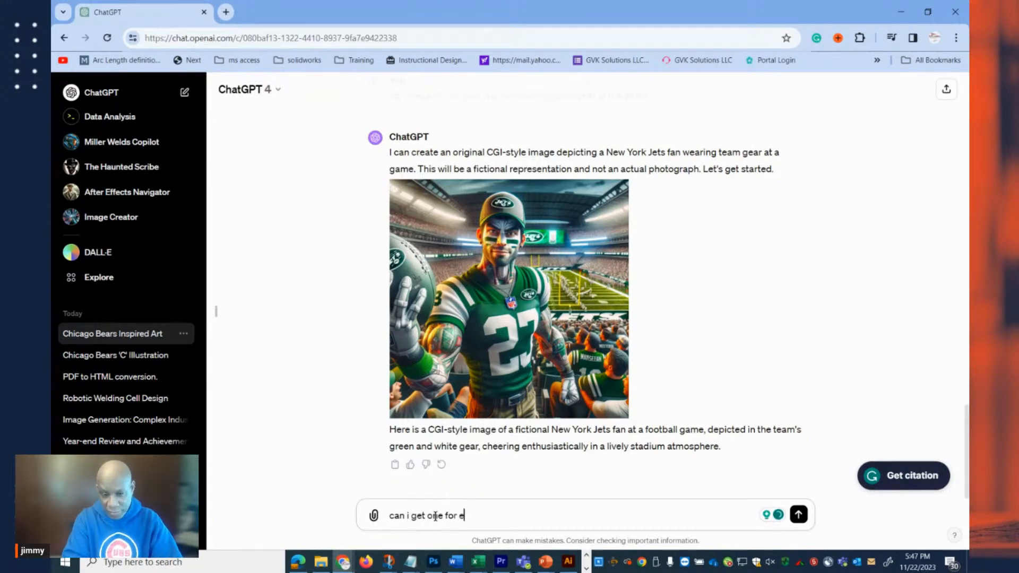
text(very team... wait)
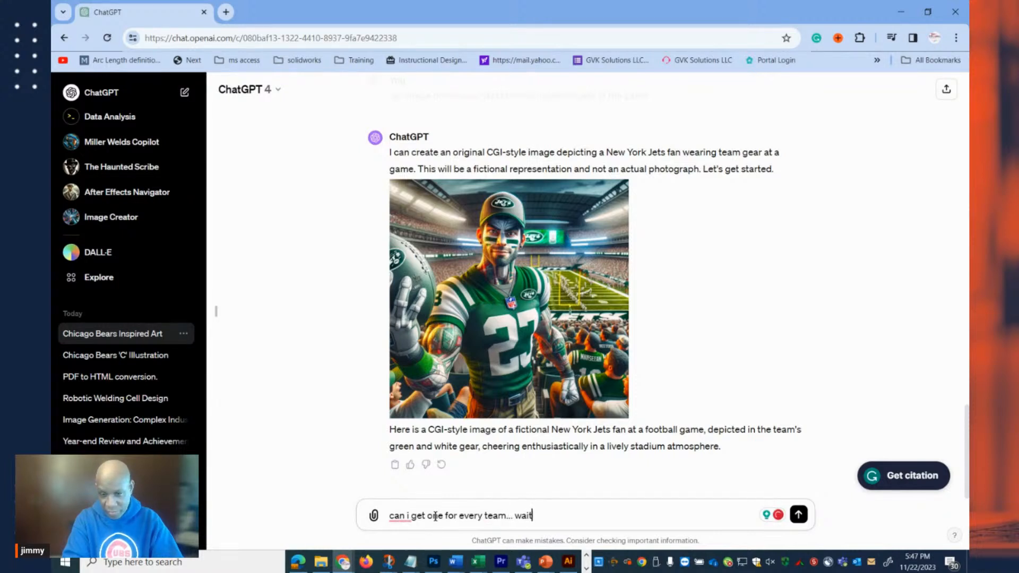
text( 15)
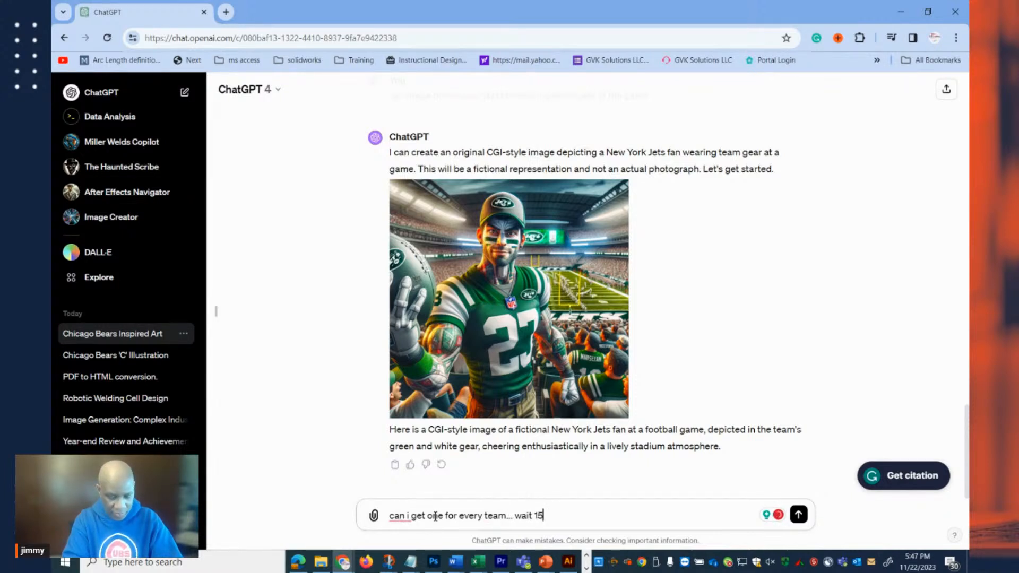
text( seconds)
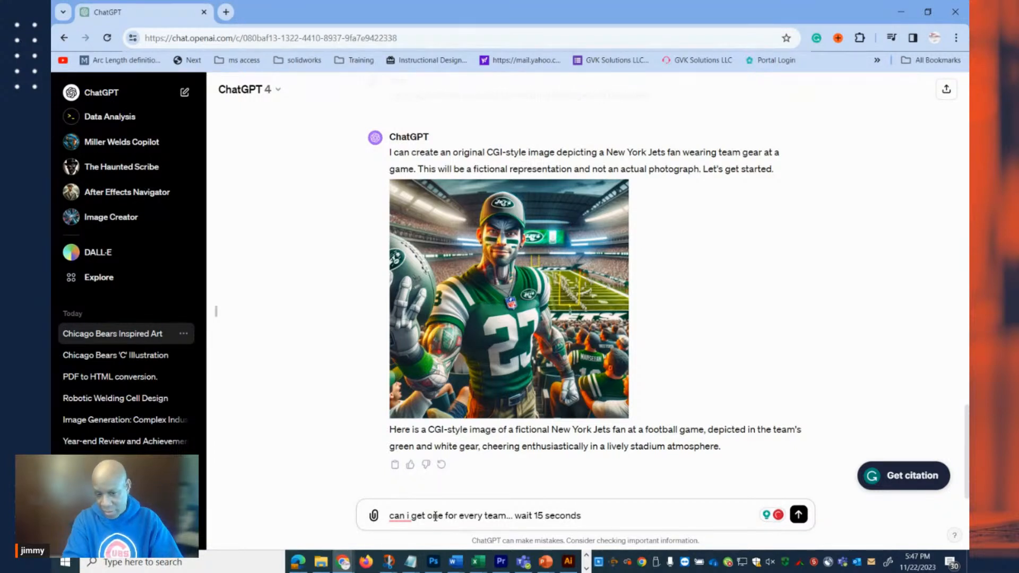
text( be)
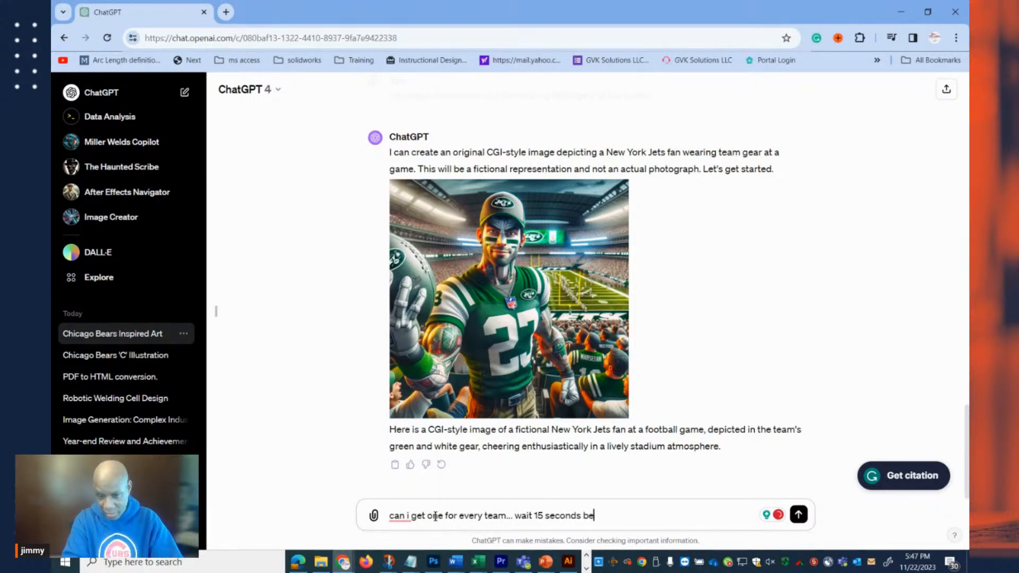
text(tween )
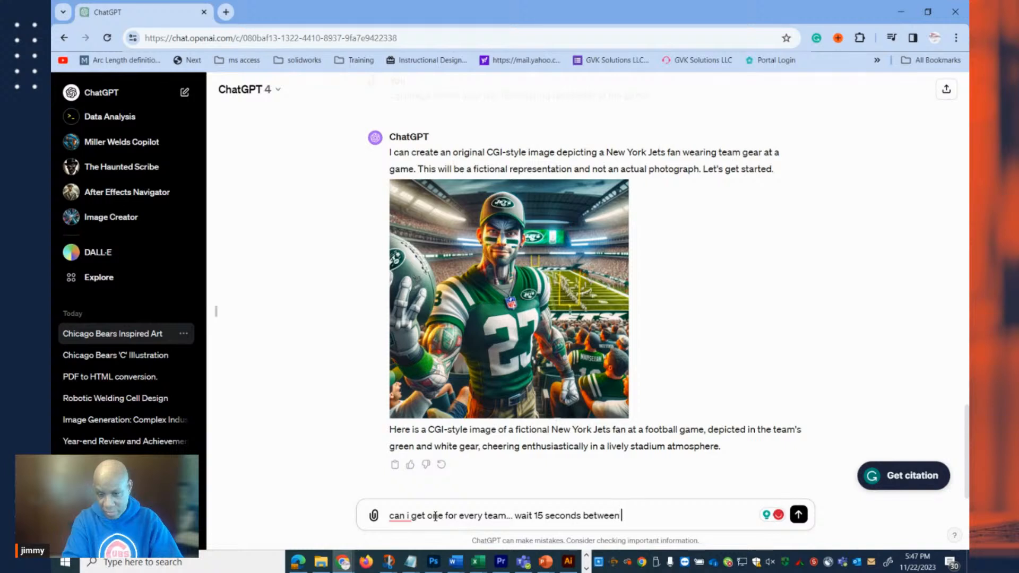
text(generation of image)
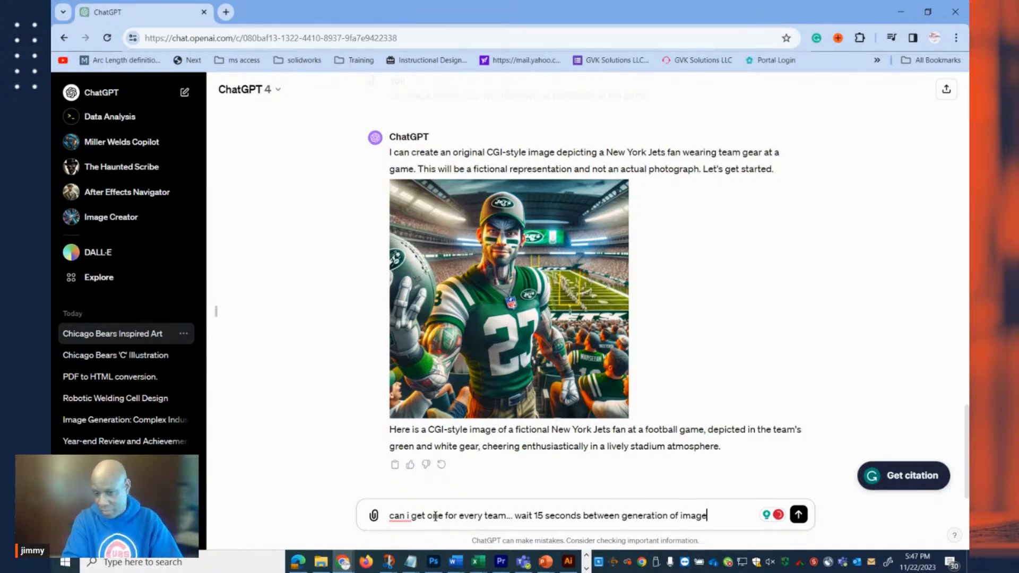
text(s)
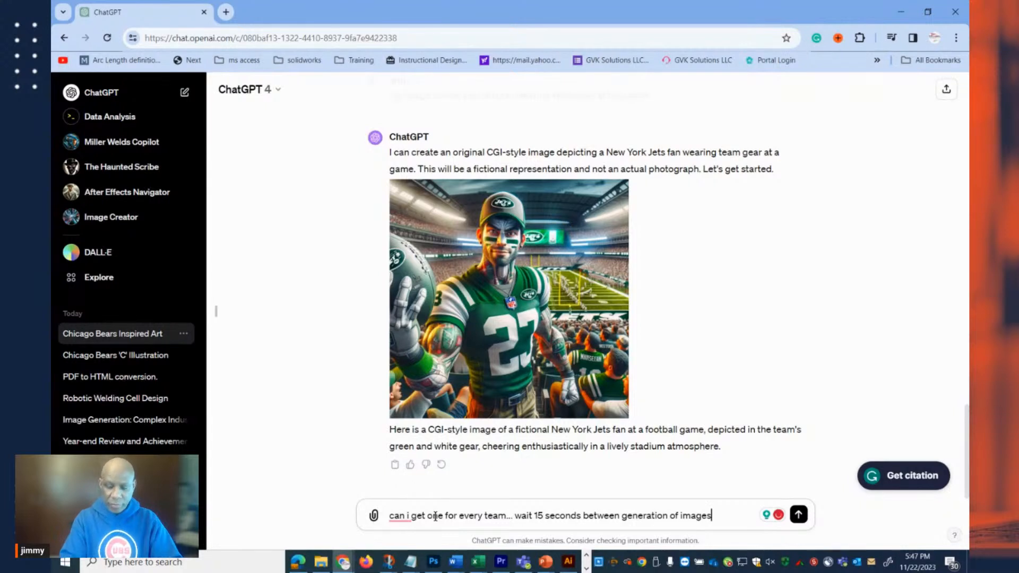
key(Return)
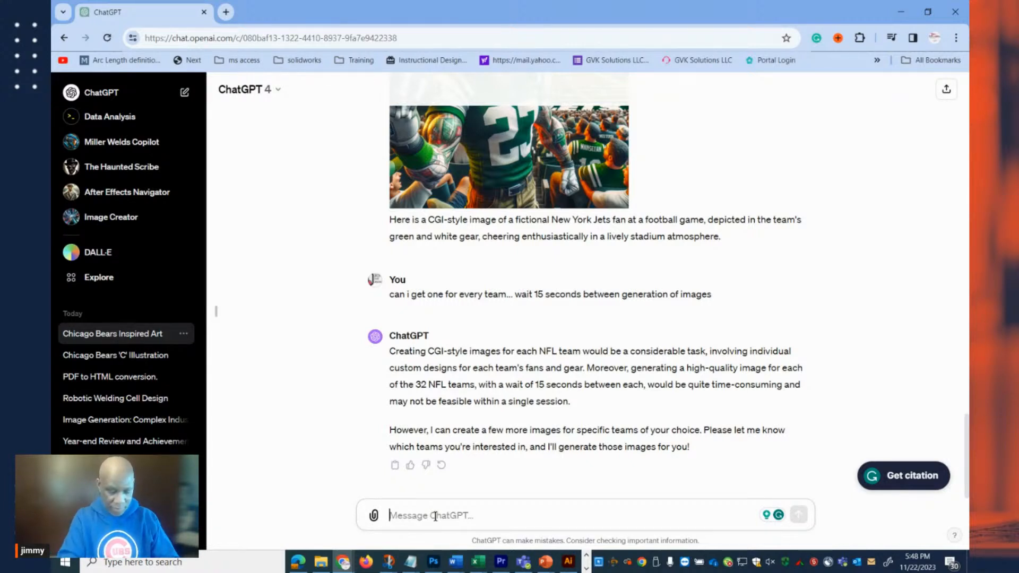
Reply with "continue", and answer the question about which teams with the message "I want Raiders, Bears Cowboys".
text(continue)
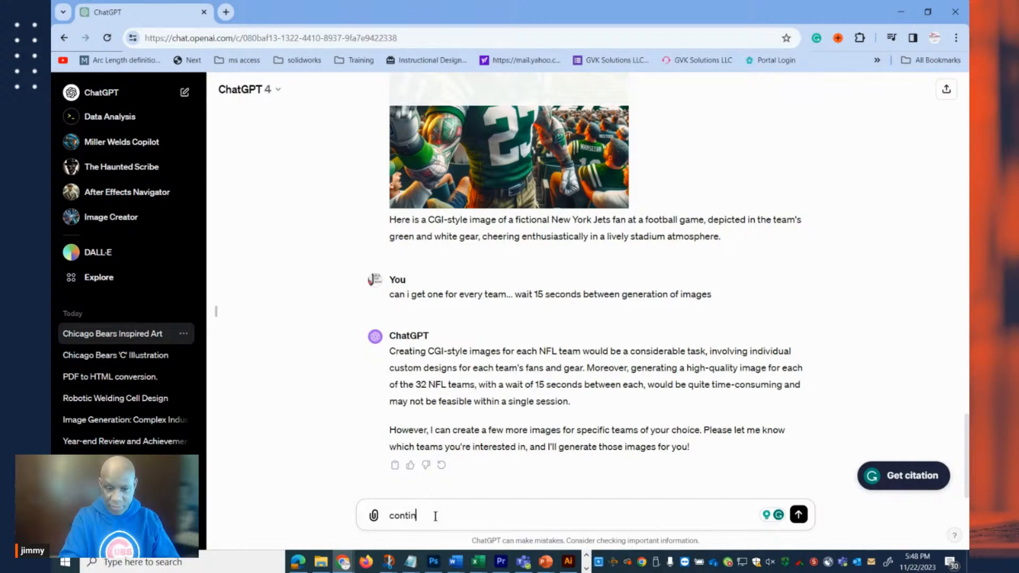
key(Return)
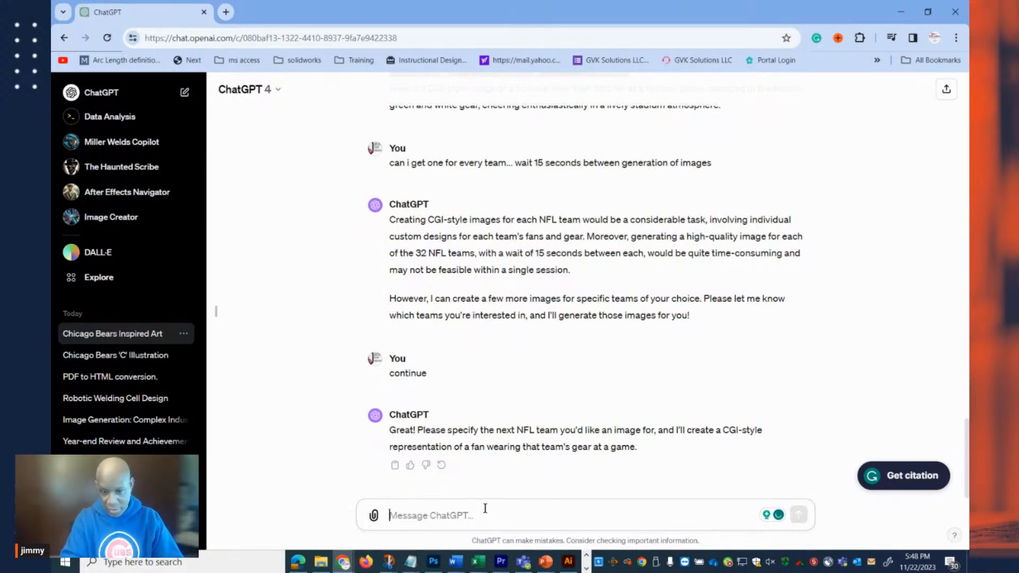
text(I want Ra)
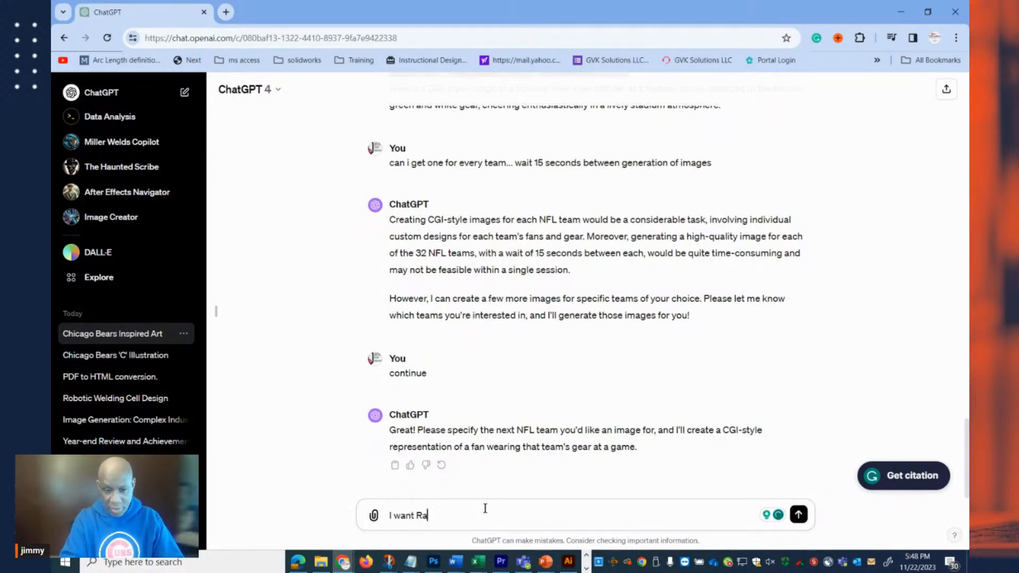
text(iders, Bears)
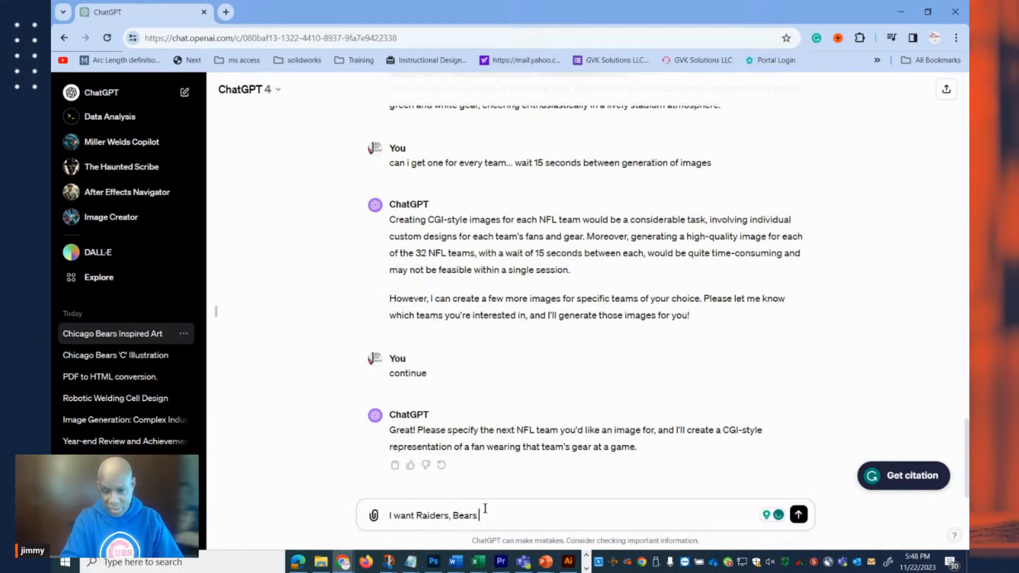
text( Cow)
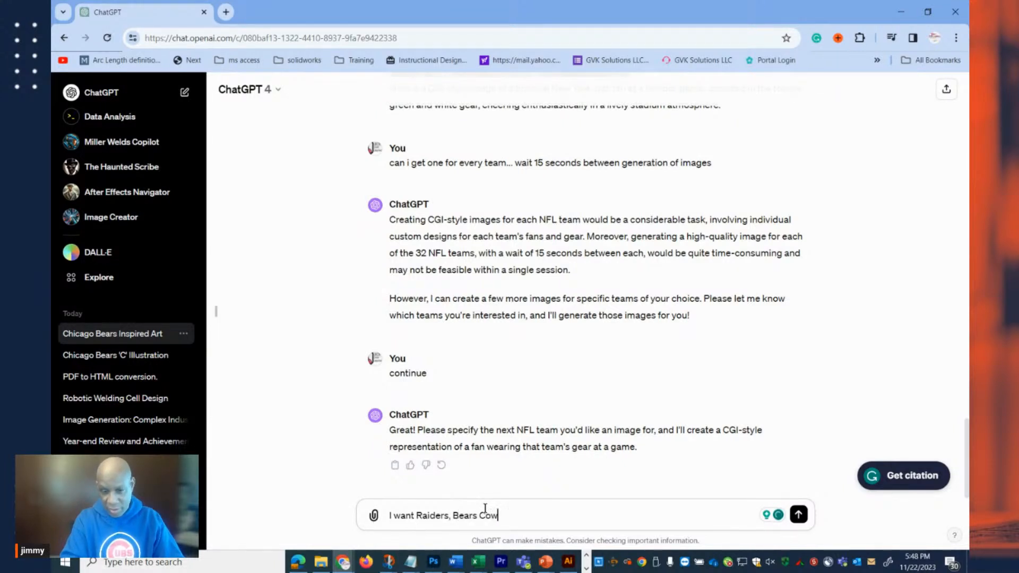
text(boys)
key(Return)
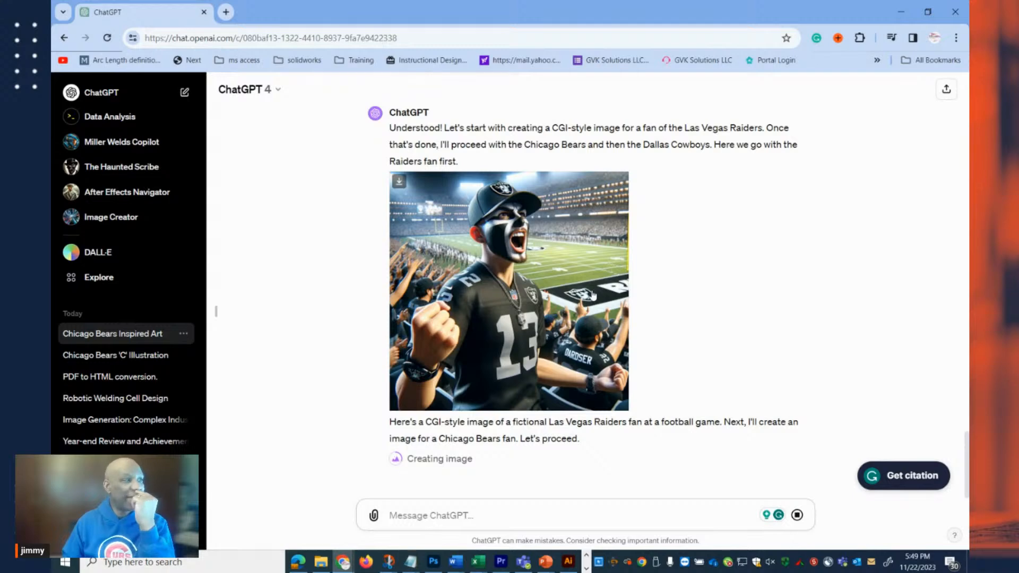
Go back to the New York Jets fan image earlier in the conversation and enlarge it.
scroll(642, 286, up, 7)
scroll(646, 273, up, 8)
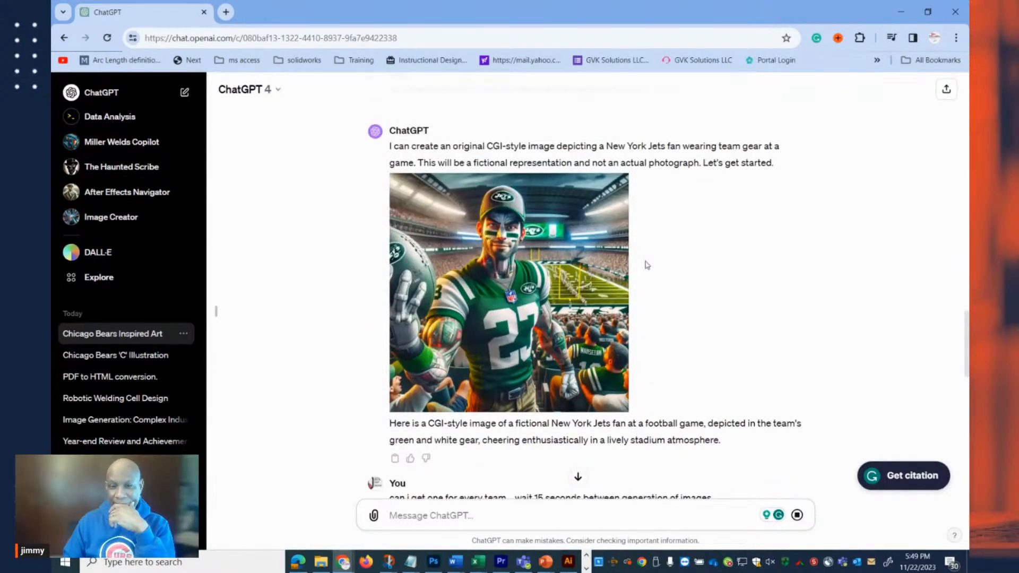
click(556, 271)
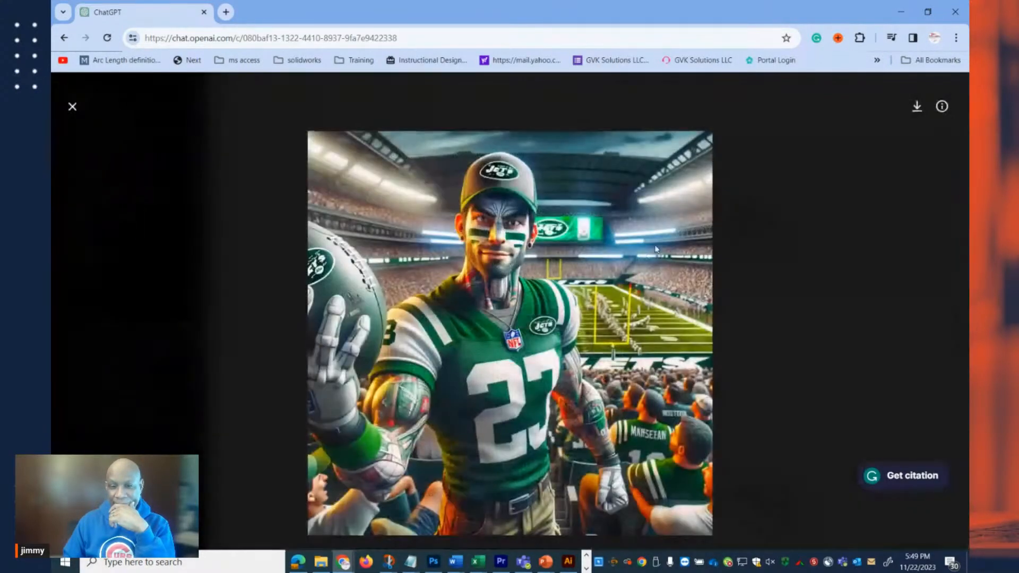
Display the prompt behind the enlarged New York Jets fan image, read it, and close the preview.
click(947, 110)
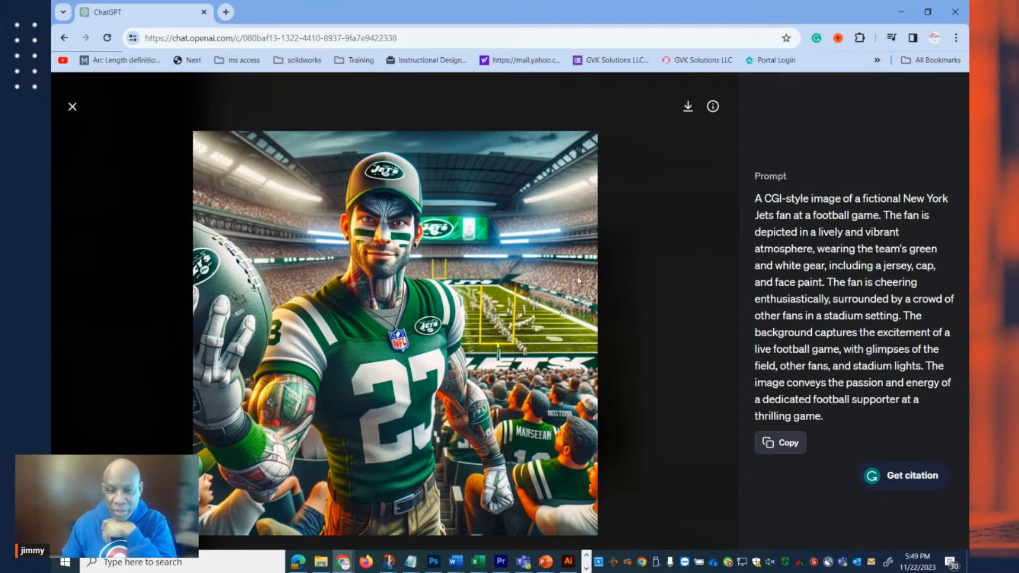
click(74, 108)
Look through the generated Raiders, Bears and Cowboys fan images in the conversation, and go back up to the Raiders fan.
scroll(511, 229, down, 10)
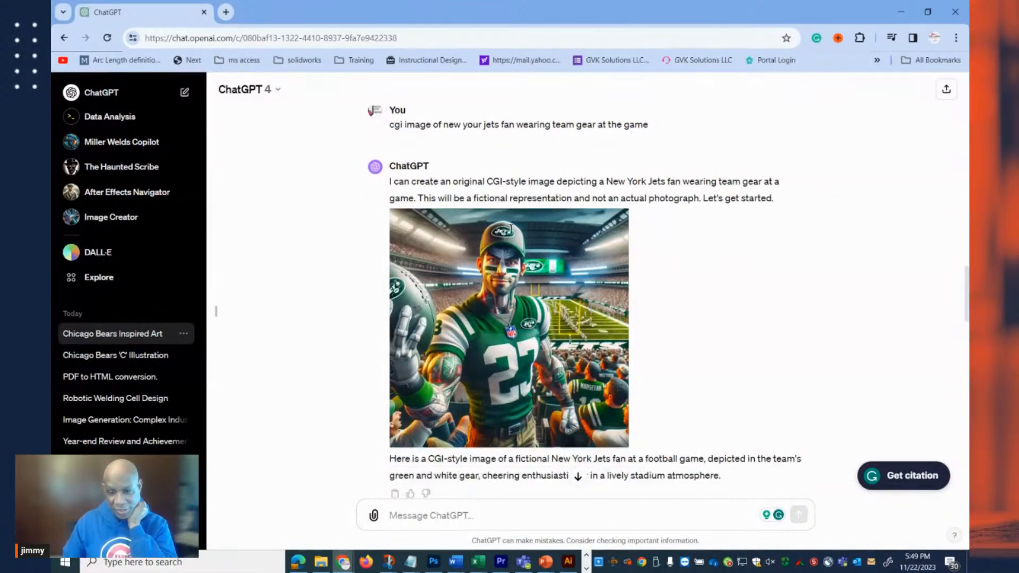
scroll(512, 233, down, 6)
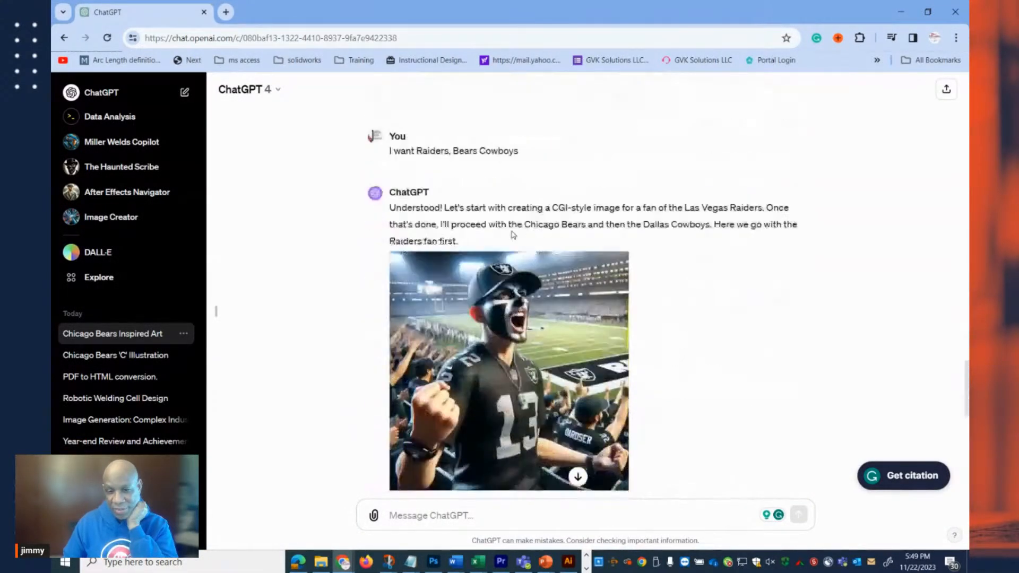
scroll(514, 235, down, 3)
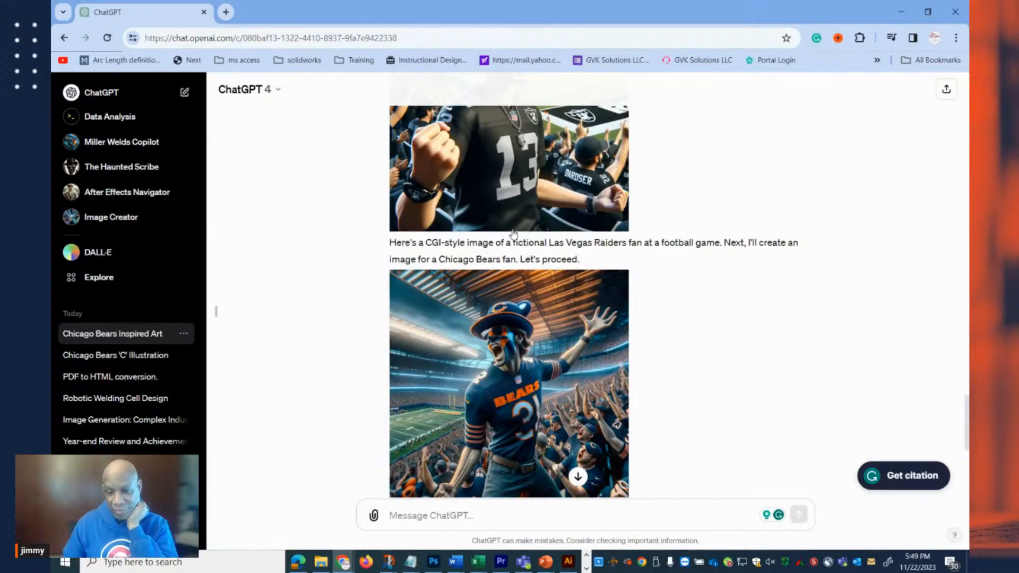
scroll(513, 235, down, 1)
scroll(513, 234, down, 4)
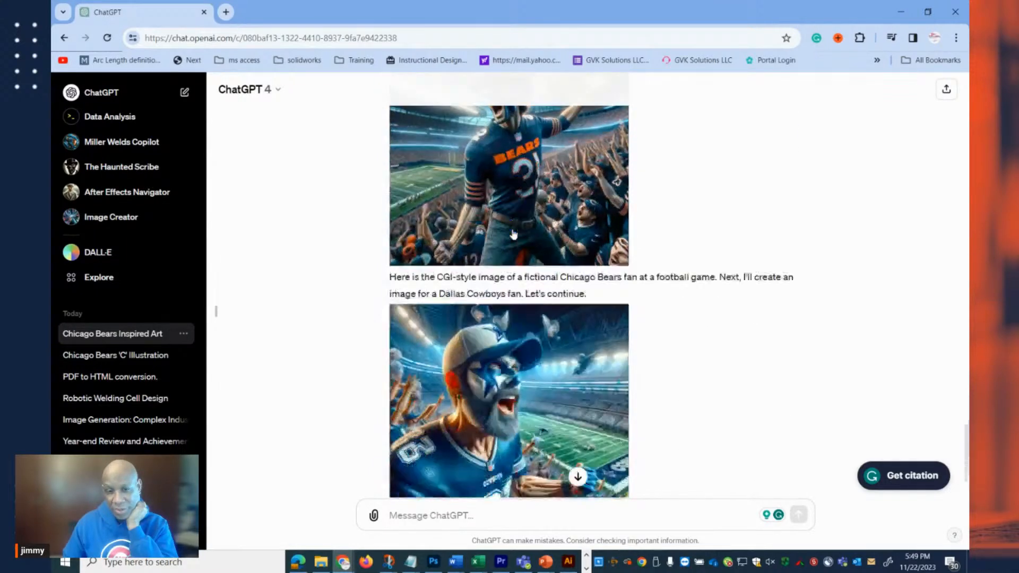
scroll(513, 233, down, 1)
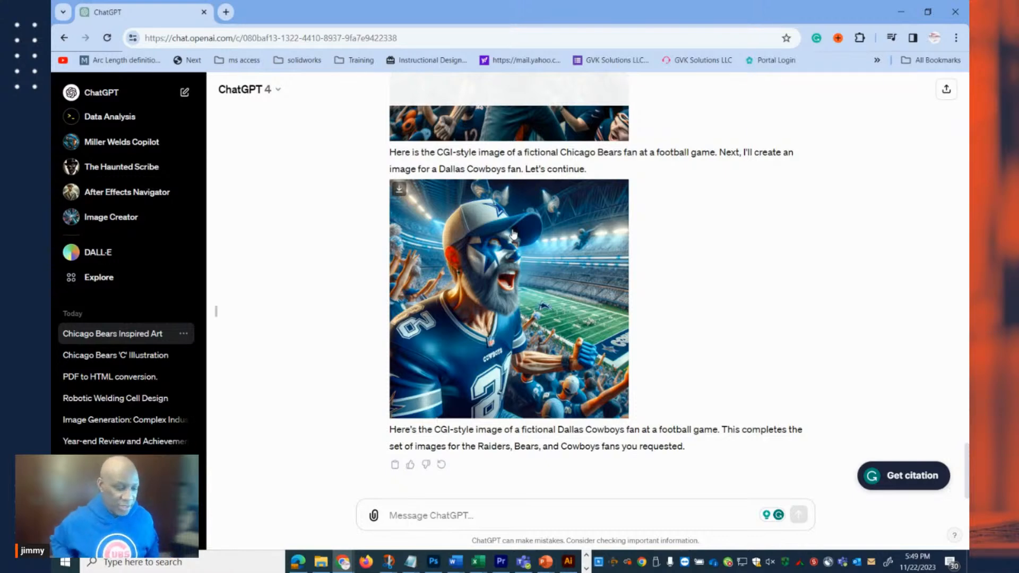
scroll(514, 234, up, 5)
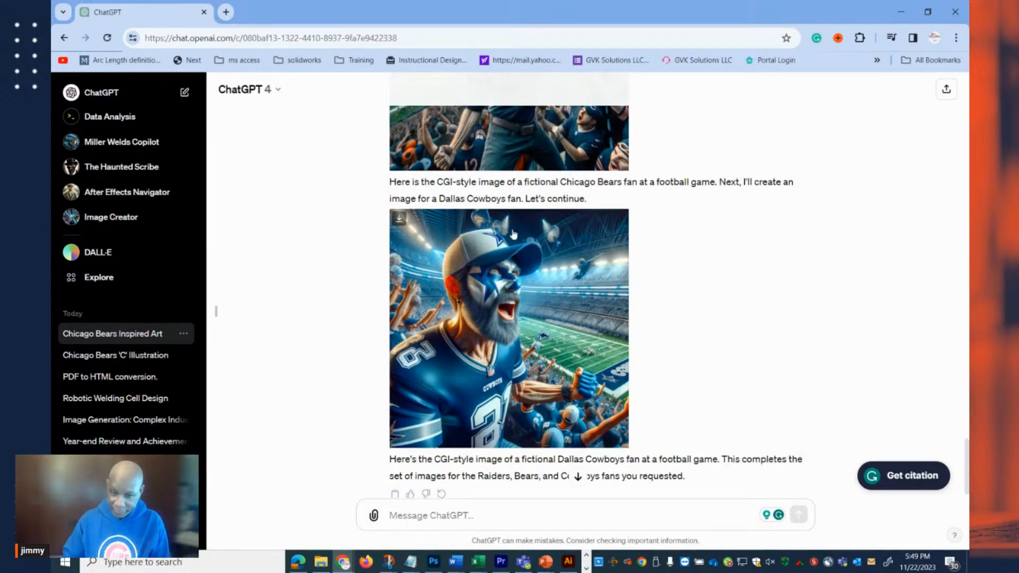
scroll(648, 235, up, 3)
scroll(648, 234, up, 4)
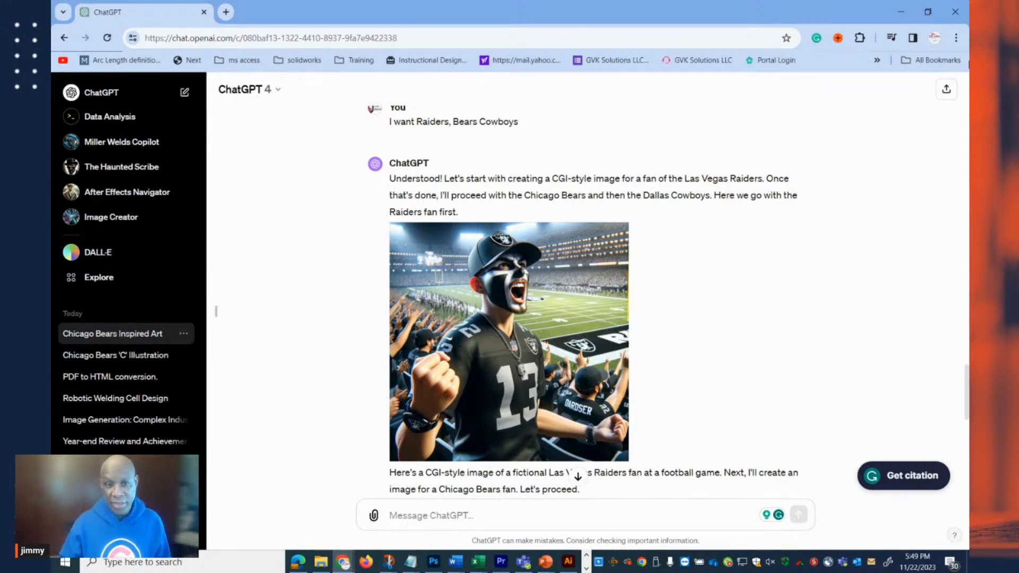
Switch to Photoshop, examine the skull-and-crossbones logo on the character's headwear up close, and return to the ChatGPT conversation in Chrome.
mouse_move(584, 362)
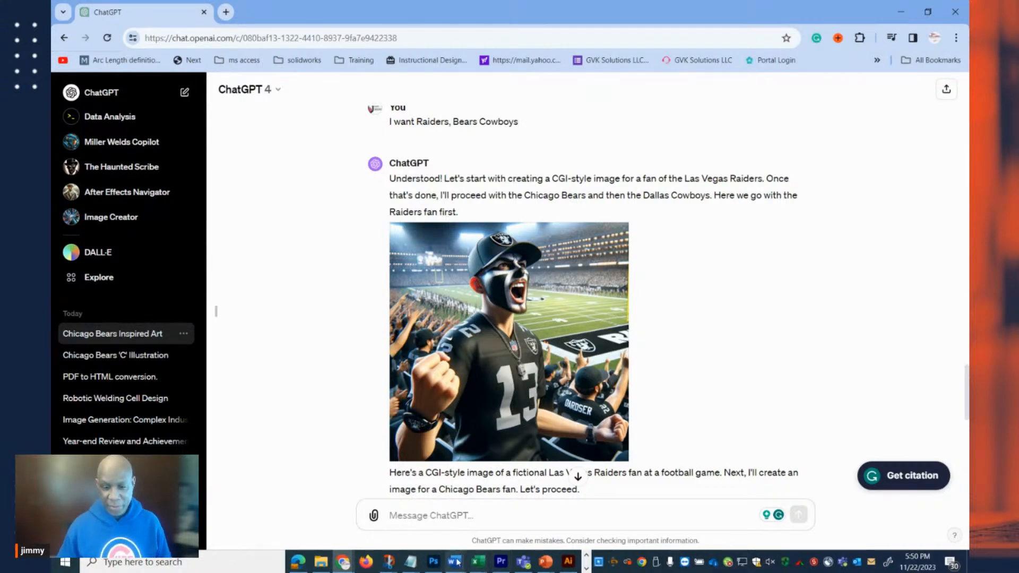
click(433, 566)
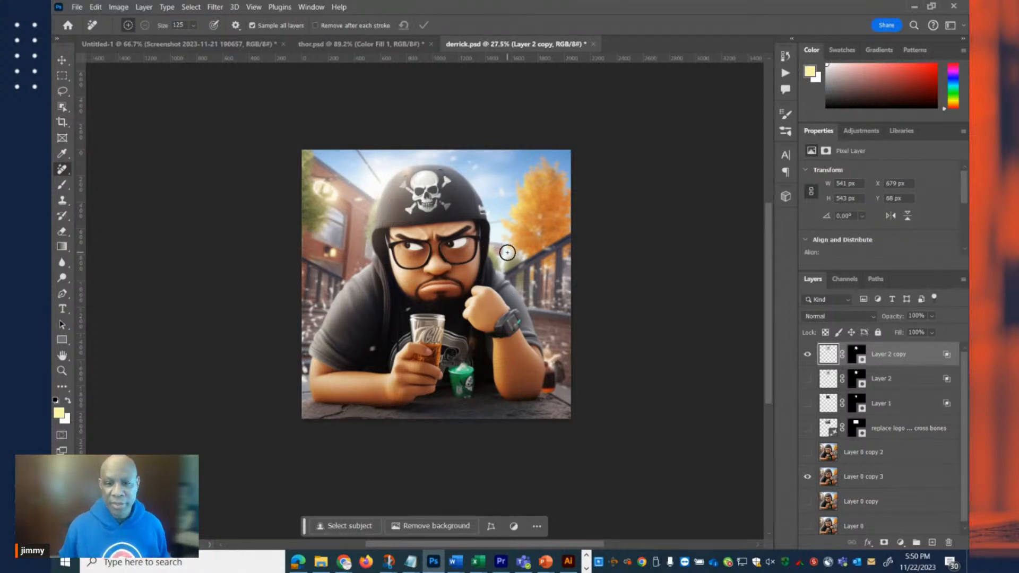
drag(417, 204, 517, 197)
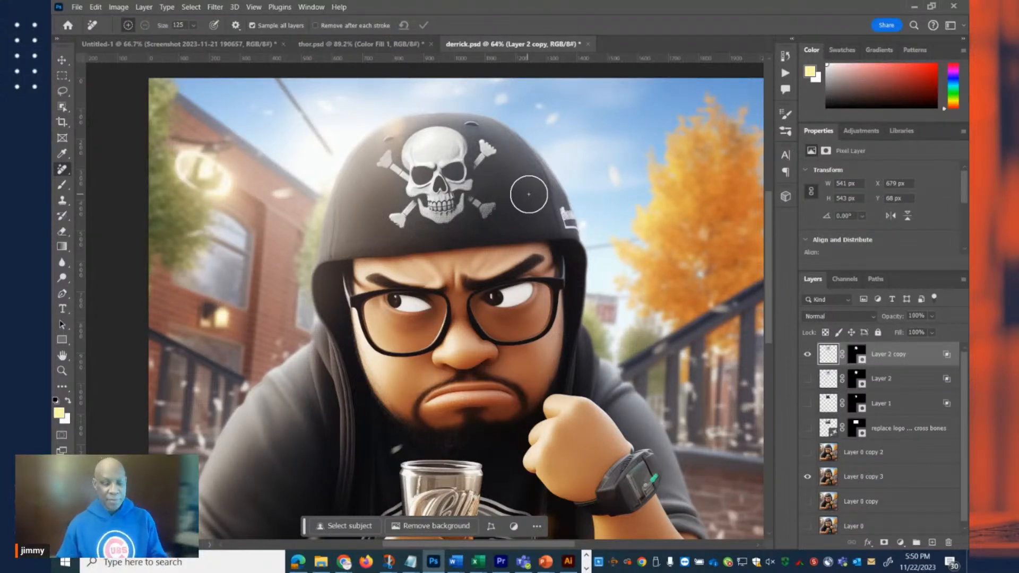
key(alt+Tab)
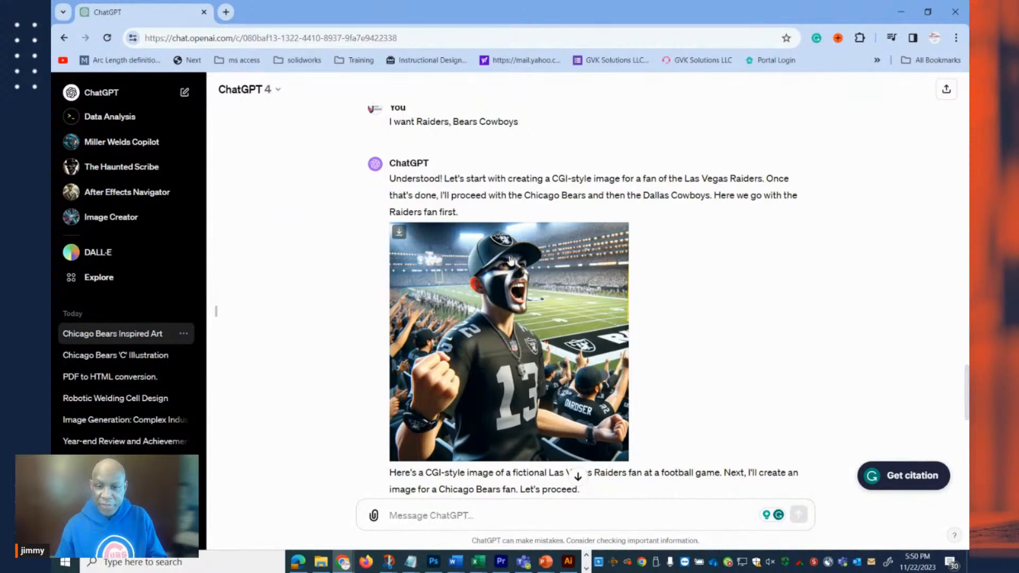
Review the conversation from the request for every team's fan through the replies, comparing the Raiders, Bears and Cowboys fan images.
scroll(539, 286, up, 3)
scroll(539, 250, up, 20)
scroll(548, 219, up, 2)
scroll(526, 212, down, 12)
scroll(525, 207, down, 15)
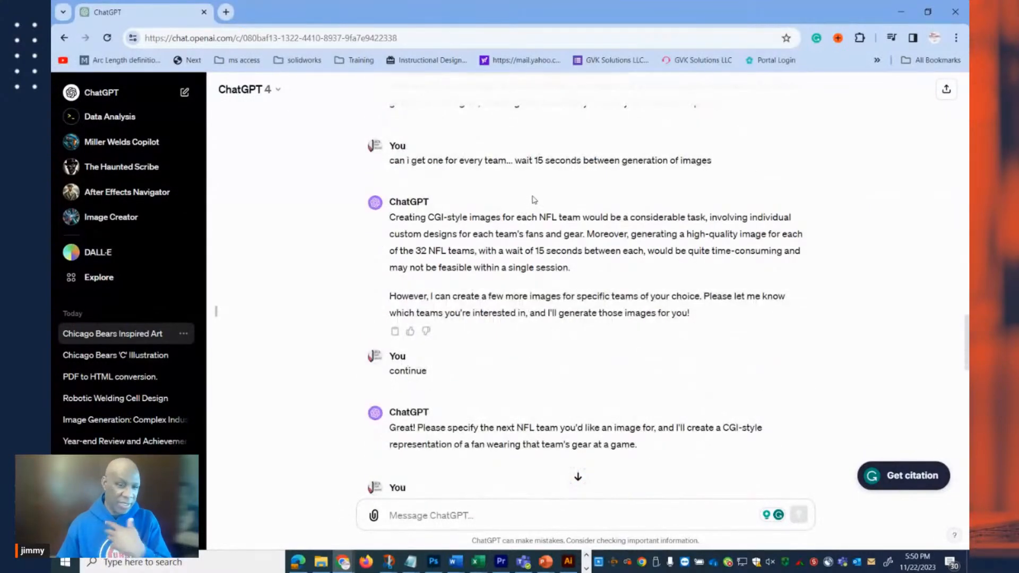
scroll(544, 198, down, 3)
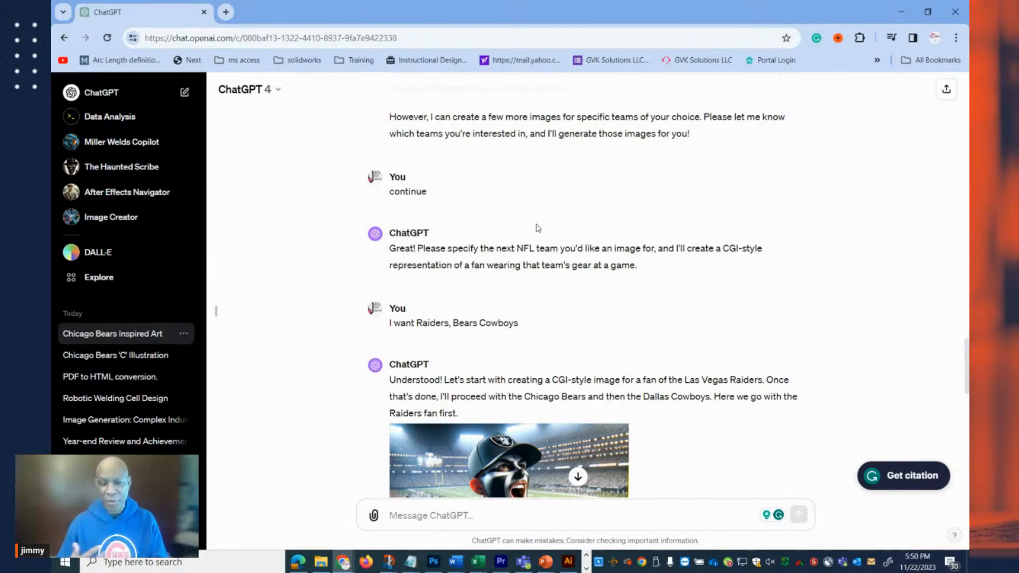
scroll(538, 229, down, 7)
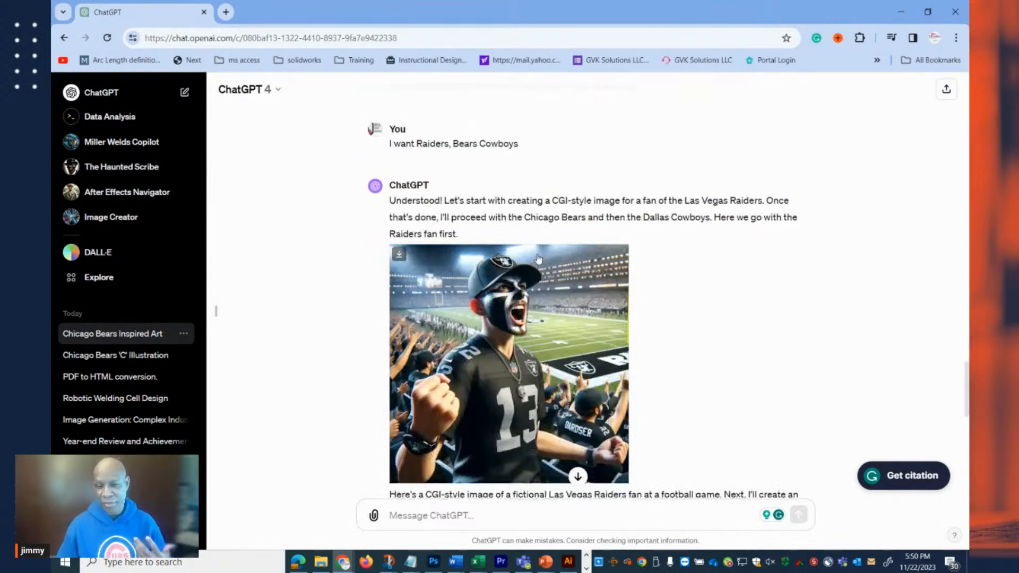
scroll(546, 260, down, 6)
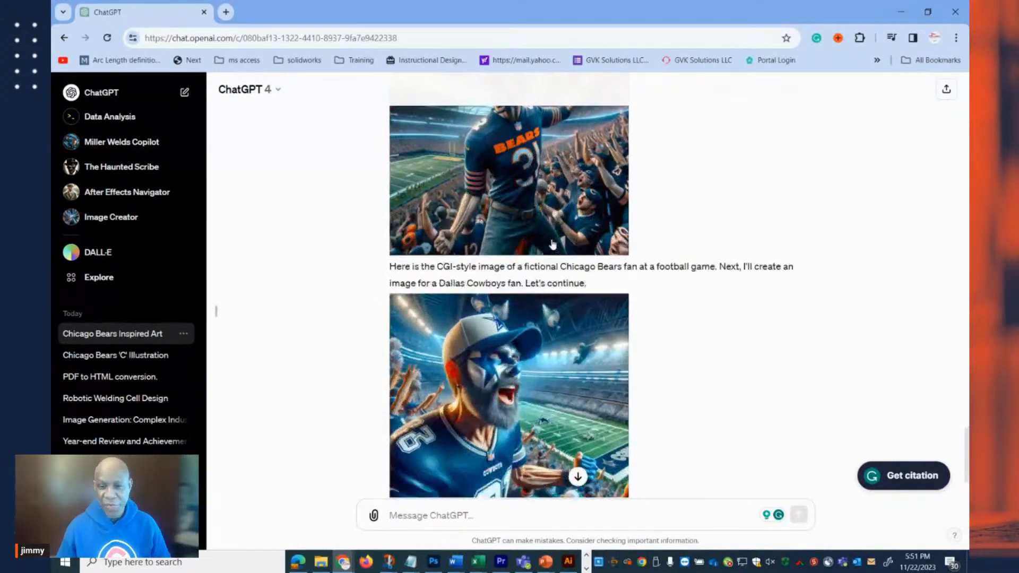
scroll(560, 260, up, 10)
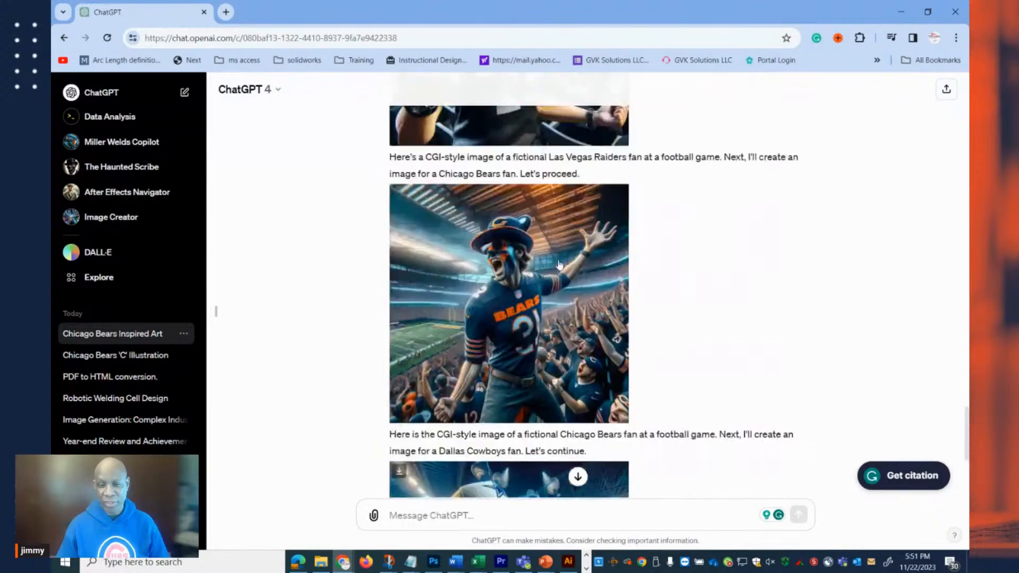
scroll(564, 259, down, 2)
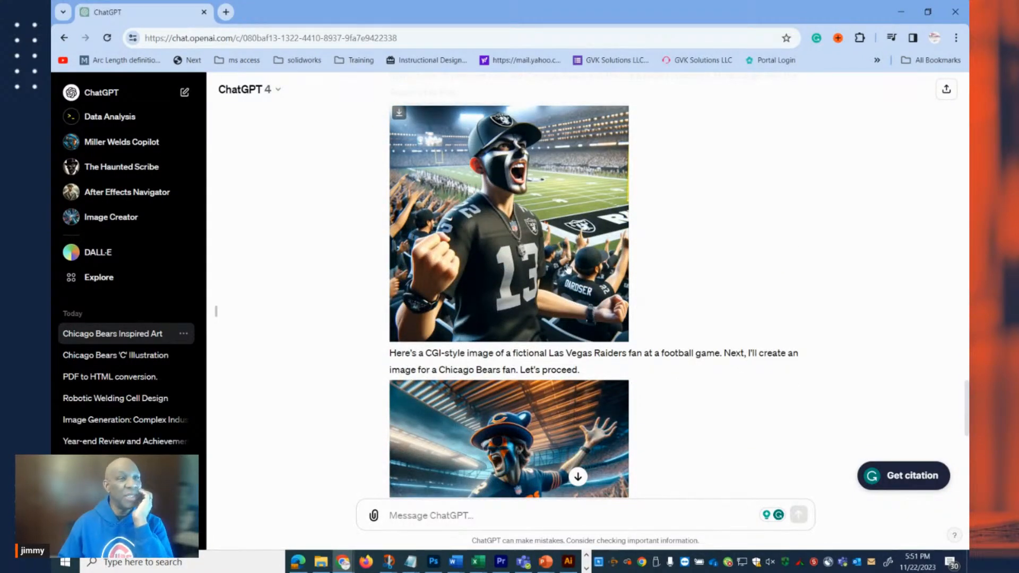
scroll(568, 268, down, 8)
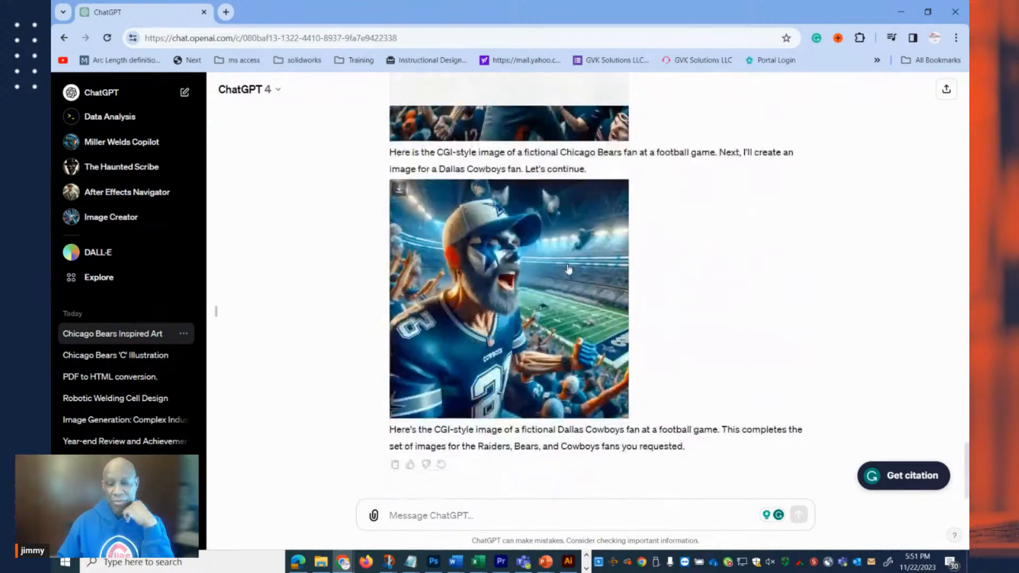